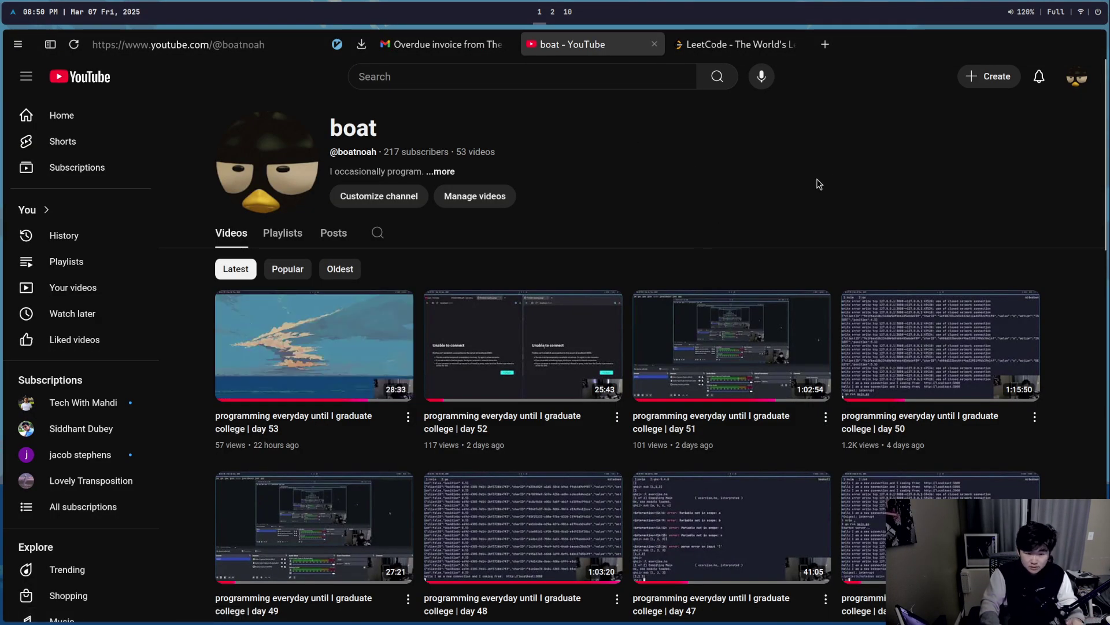
- Open the LeetCode problem list
click(738, 45)
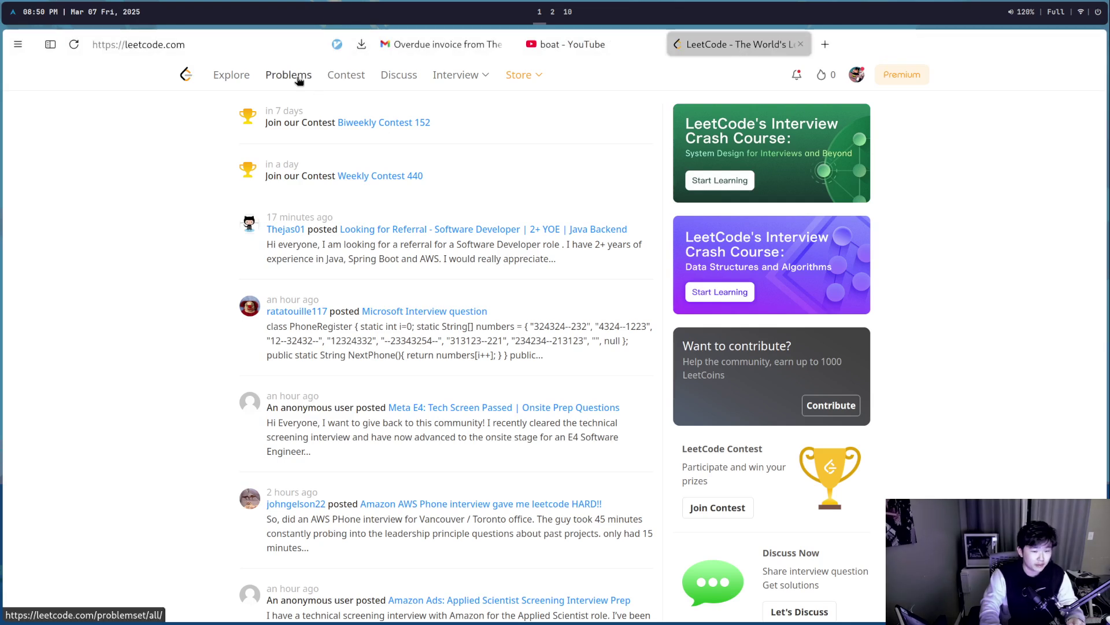
click(288, 76)
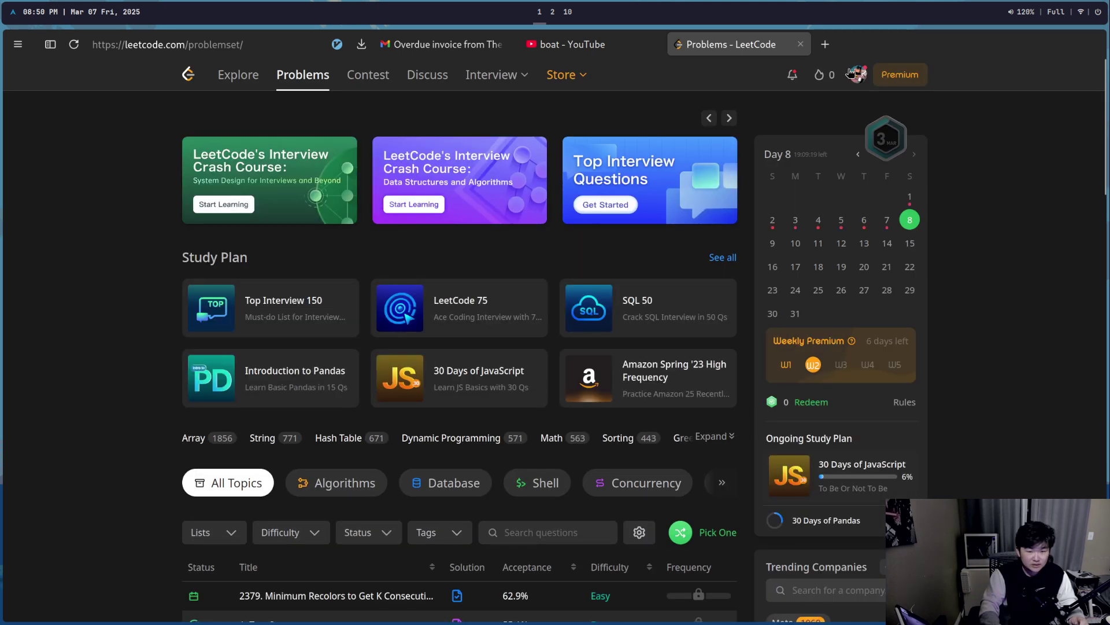
click(553, 12)
scroll(553, 13, down, 1)
scroll(554, 13, down, 1)
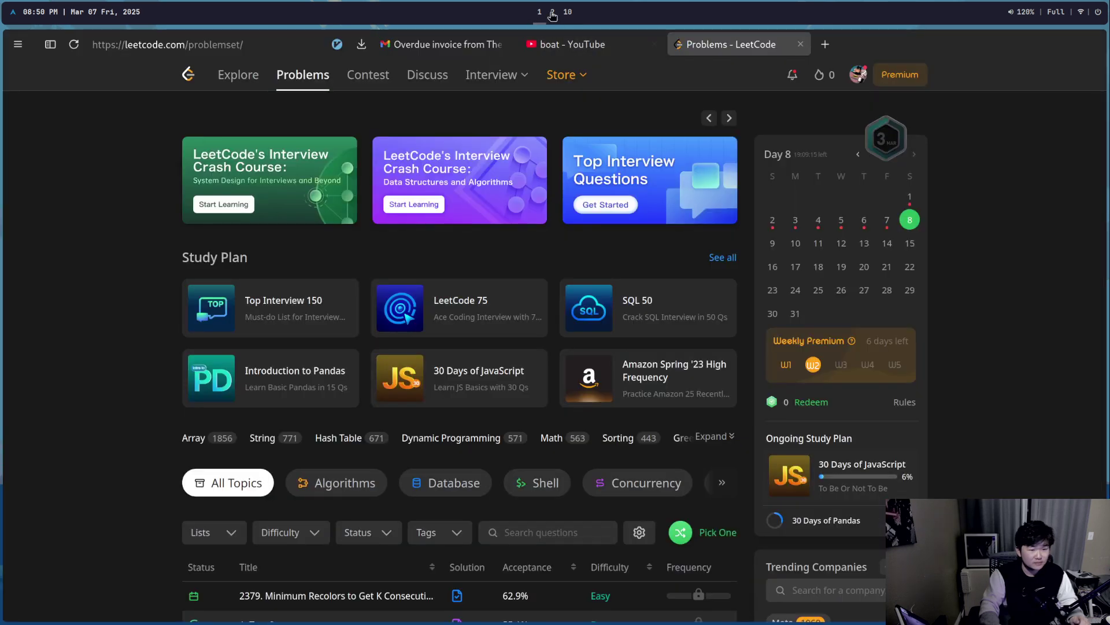
scroll(553, 13, down, 1)
scroll(569, 12, down, 1)
scroll(555, 13, up, 1)
scroll(568, 12, down, 1)
scroll(572, 12, down, 1)
scroll(547, 12, up, 1)
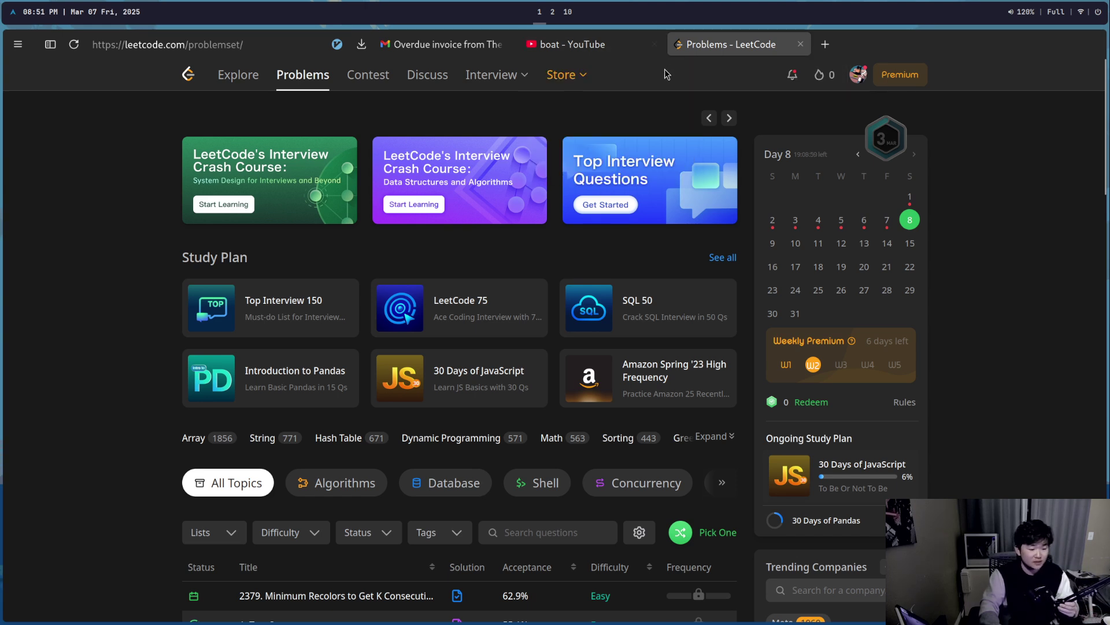
- Open problem 2379, Minimum Recolors to Get K Consecutive Black Blocks, and focus its Python3 editor
click(611, 46)
click(728, 45)
click(573, 44)
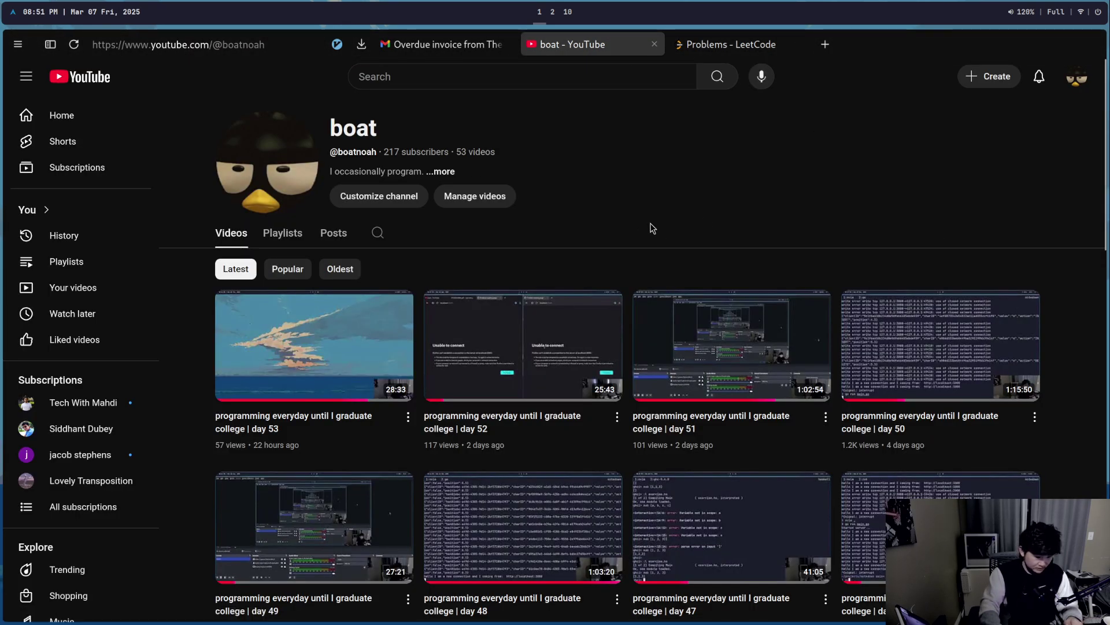
scroll(800, 260, down, 3)
scroll(800, 261, down, 3)
scroll(741, 174, up, 6)
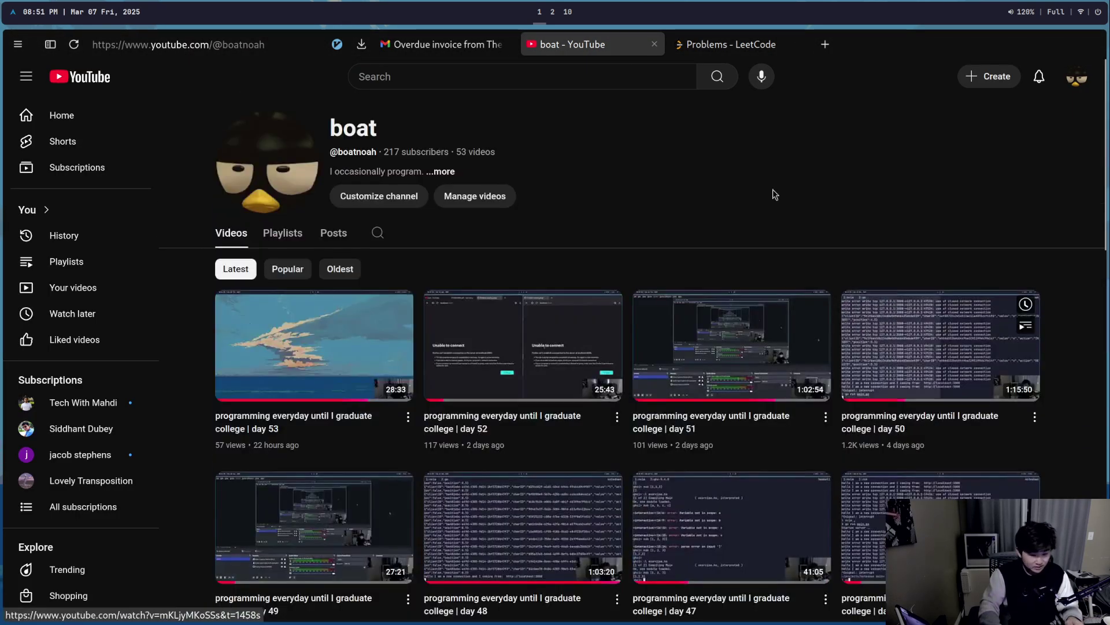
click(728, 44)
click(909, 220)
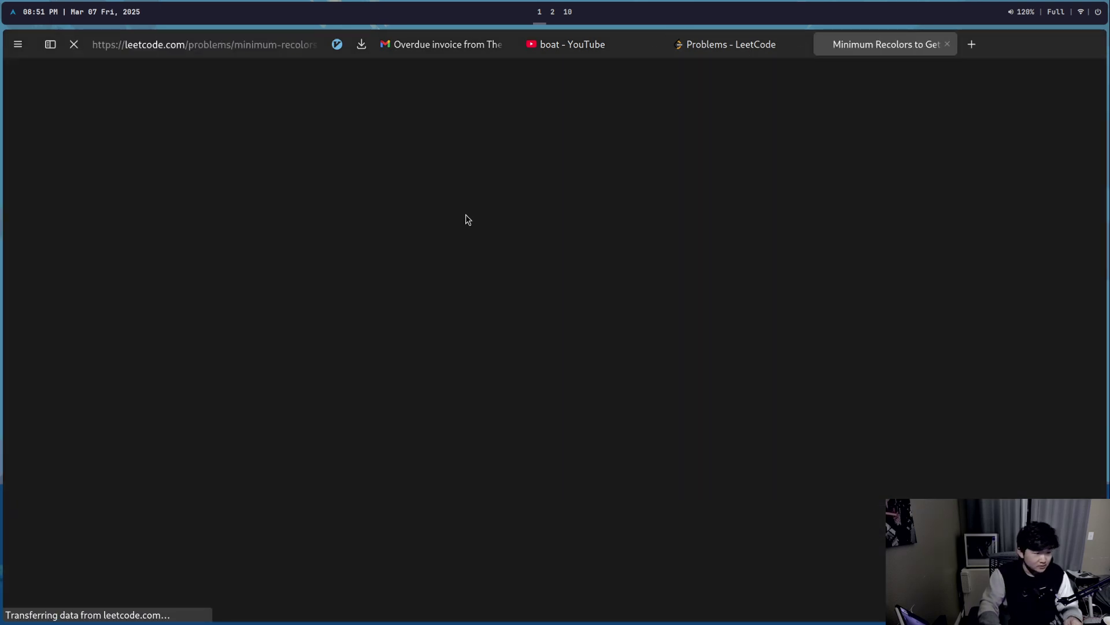
click(729, 44)
click(868, 45)
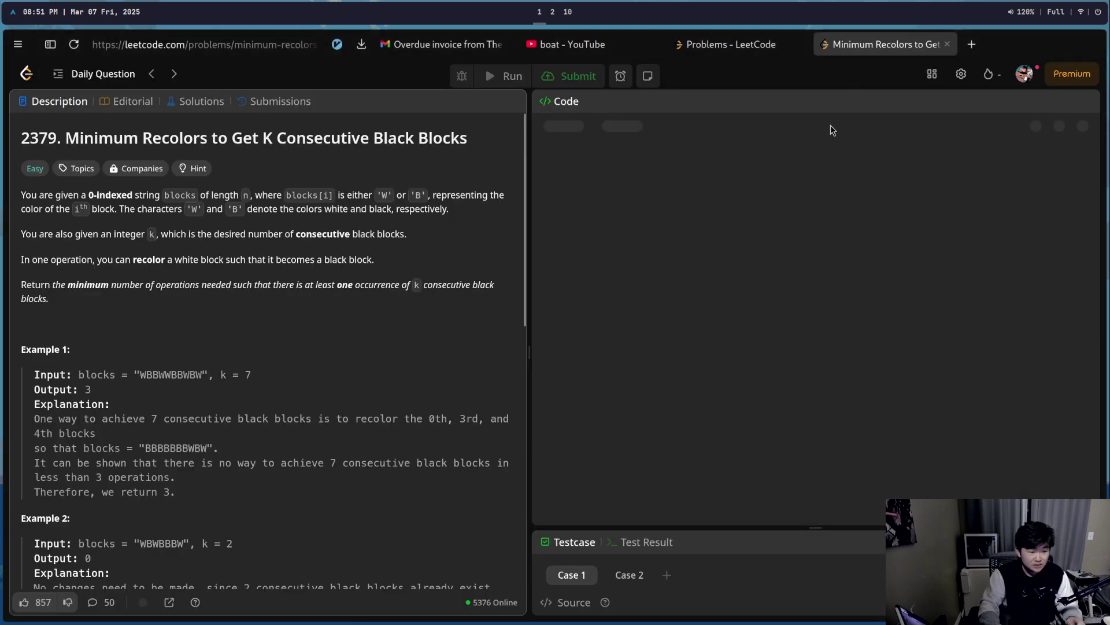
scroll(426, 335, down, 3)
scroll(426, 340, down, 5)
scroll(436, 347, up, 10)
click(771, 191)
- Copy the LeetCode starter code and start a fresh terminal session
key(ctrl+a)
key(ctrl+c)
key(super+2)
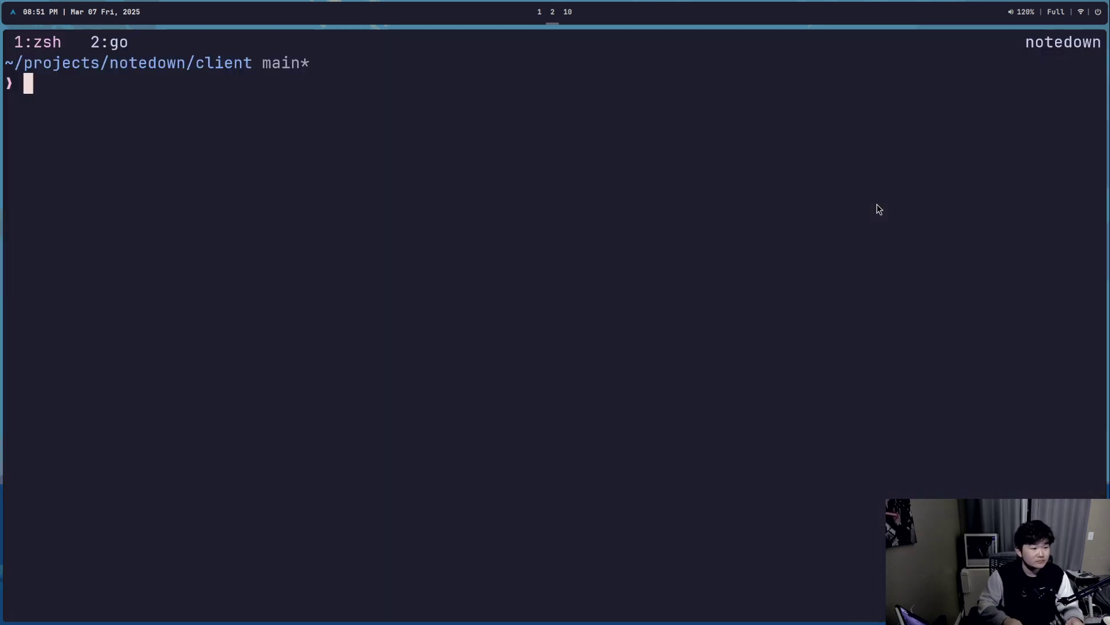
key(super+q)
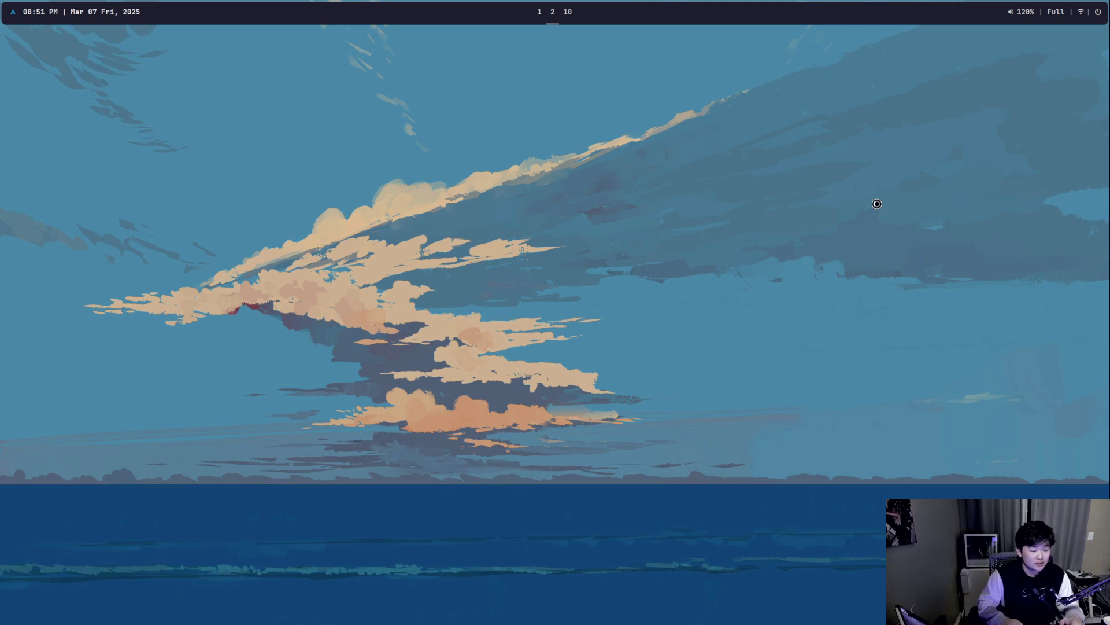
key(super+Return)
- Launch Neovim in the ~/personal/leetcode folder using the directory finder
key(ctrl+f)
text(learn)
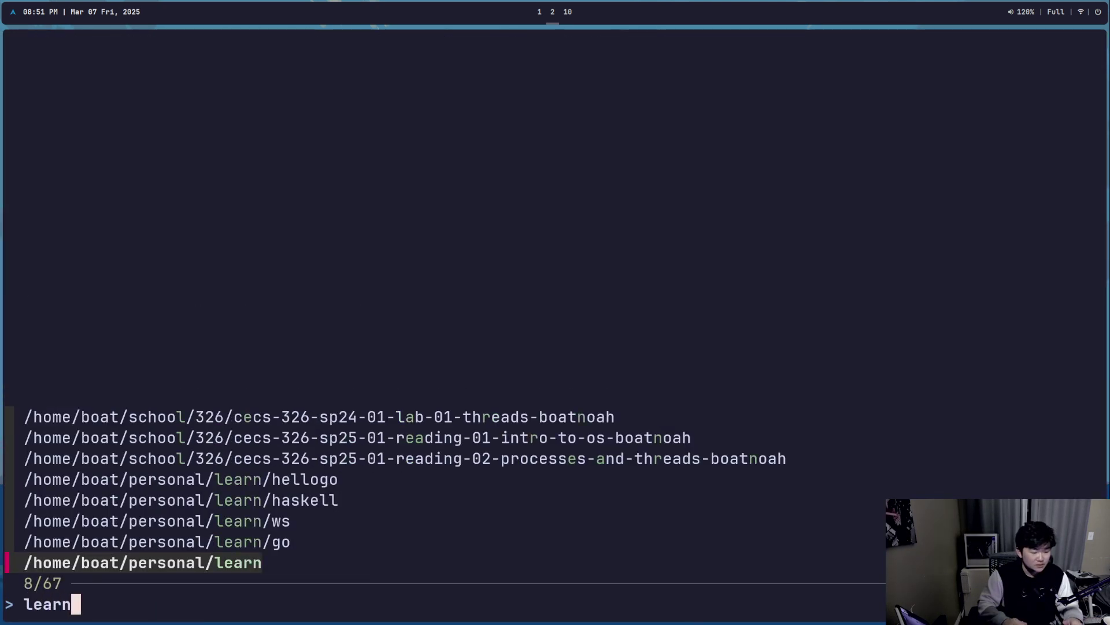
text(/go)
key(BackSpace)
key(ctrl+u)
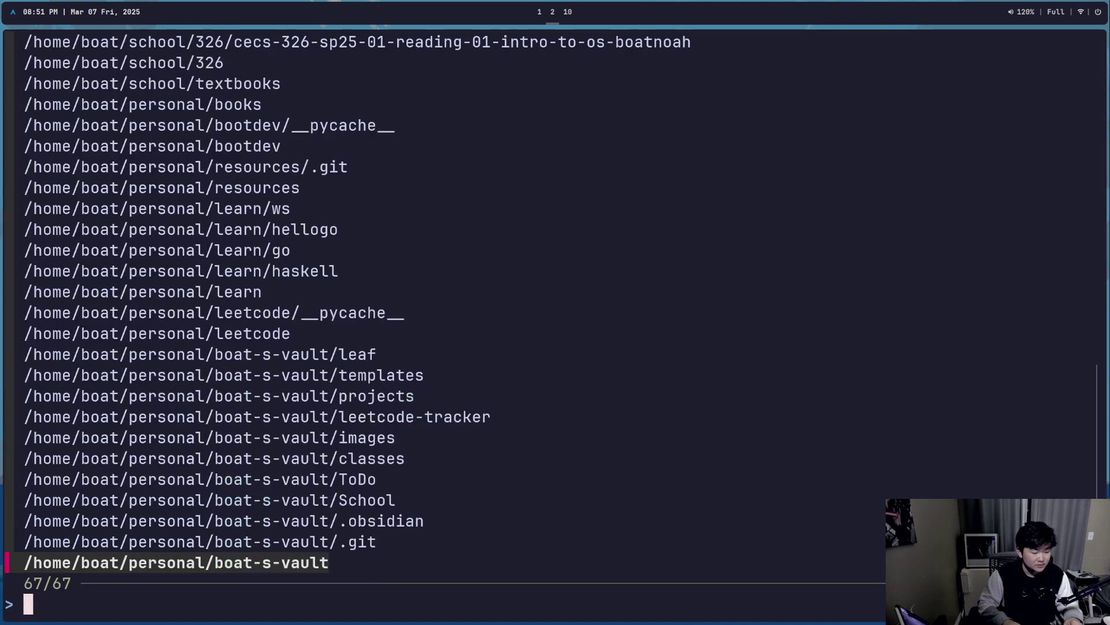
text(learn/go)
key(BackSpace)
key(BackSpace)
key(BackSpace)
key(BackSpace)
key(BackSpace)
key(BackSpace)
key(BackSpace)
key(Escape)
text(nvim .)
key(Return)
key(q)
key(ctrl+f)
text(lear)
key(ctrl+u)
text(letcode)
key(Return)
text(nvim)
key(Return)
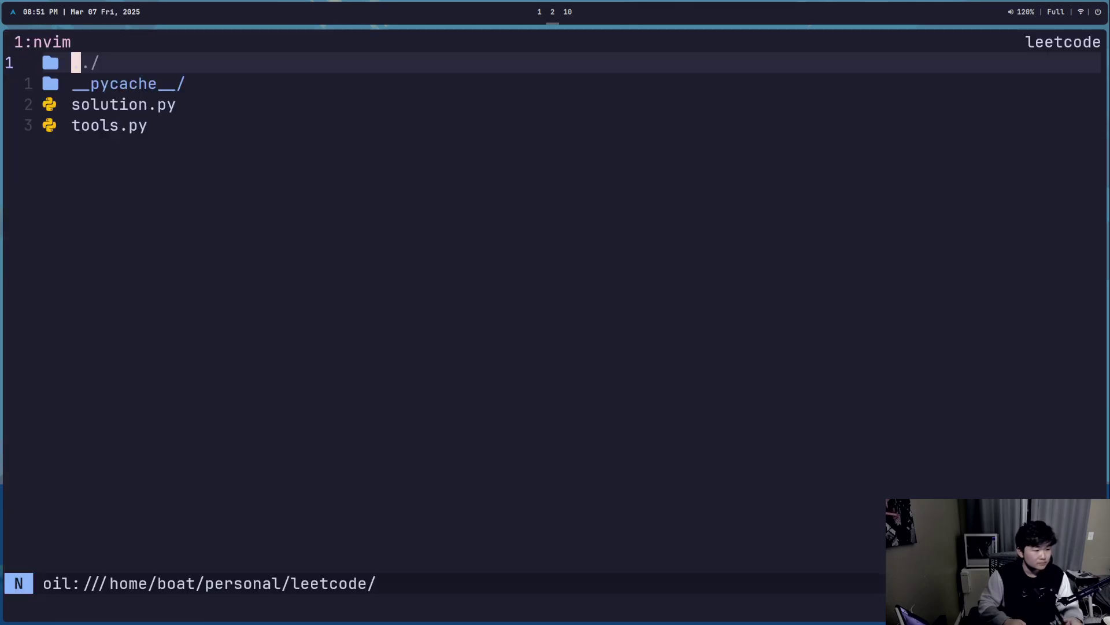
- Open solution.py and paste the starter code at the end of the file
key(space)
key(f)
key(f)
text(soluti)
key(Return)
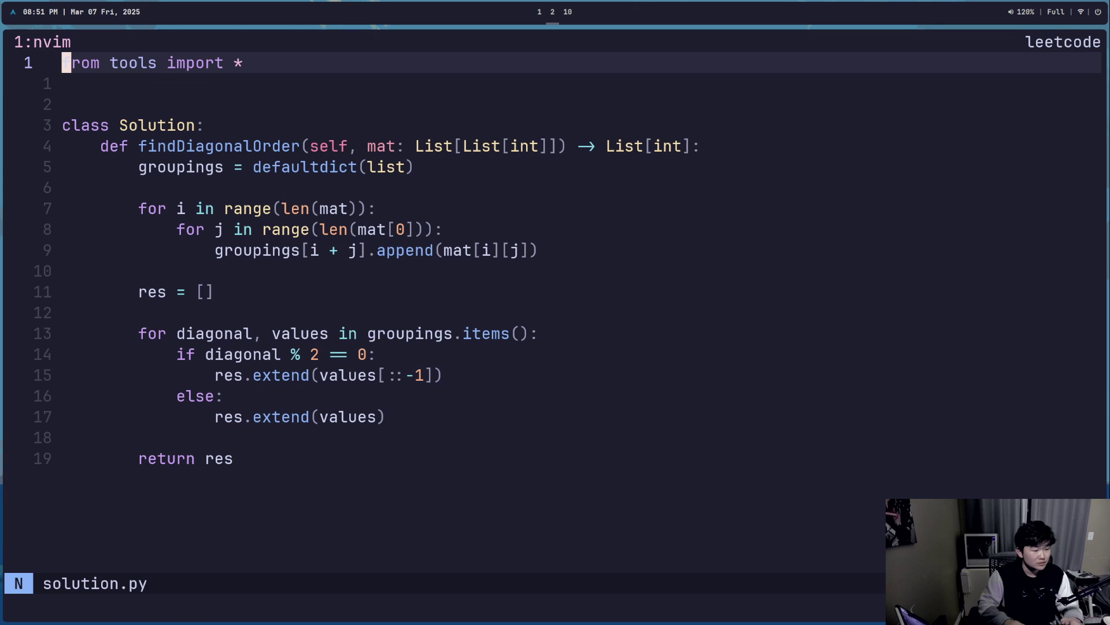
key(G)
key(o)
key(Escape)
key(p)
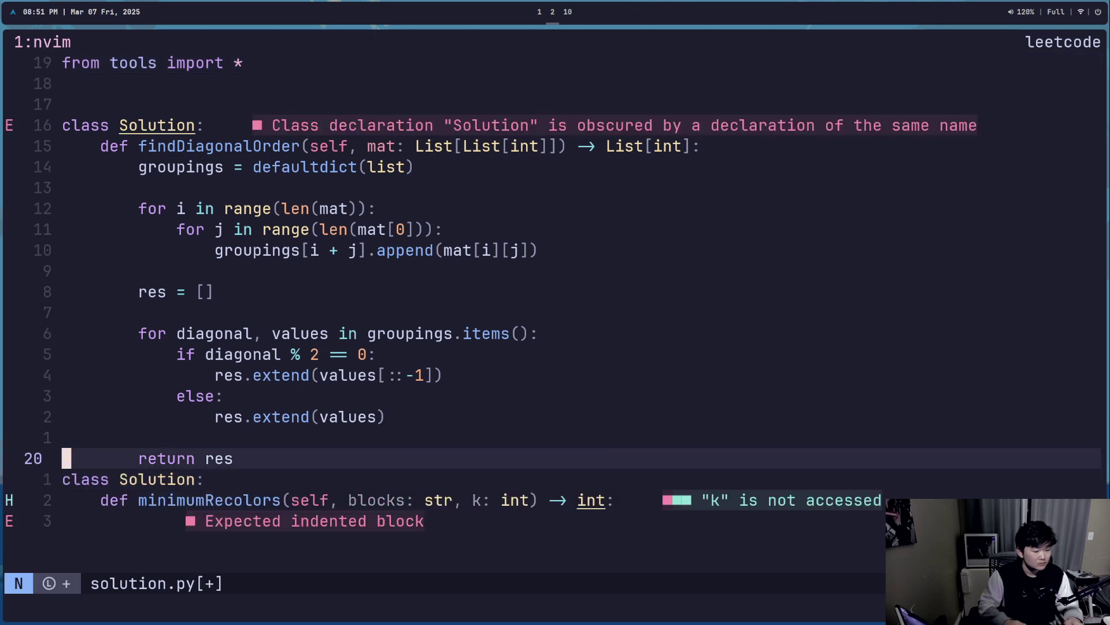
- Delete the old findDiagonalOrder class and save solution.py
key(dollar)
key(k)
key(j)
key(v)
key(k)
key(k)
key(k)
key(k)
key(k)
key(k)
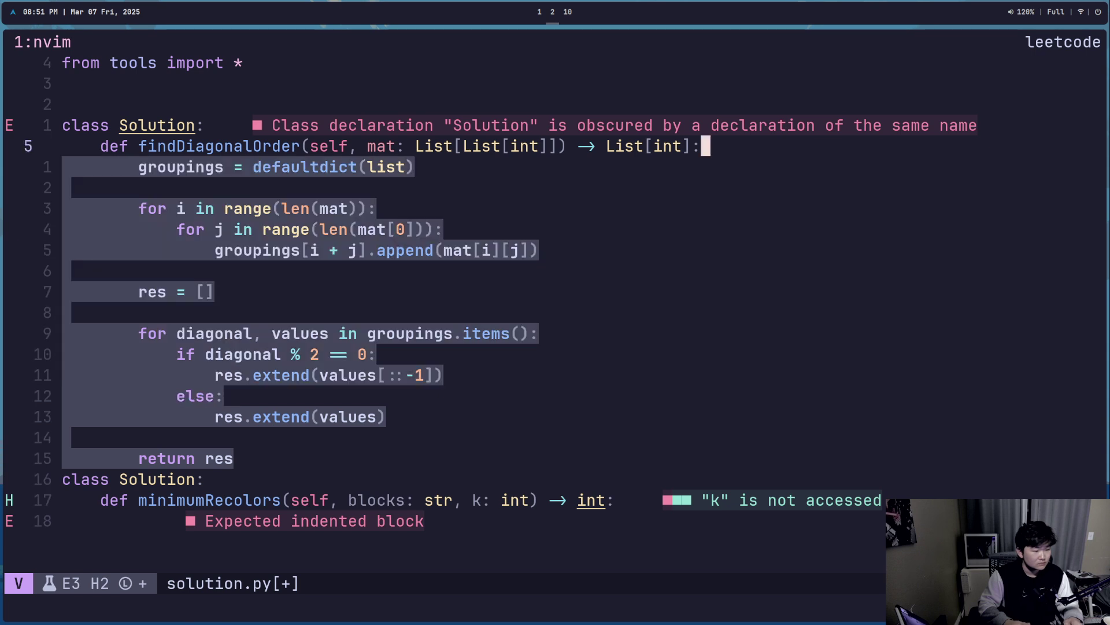
key(k)
key(k)
key(d)
key(colon)
text(w)
key(Return)
key(j)
key(o)
key(super+2)
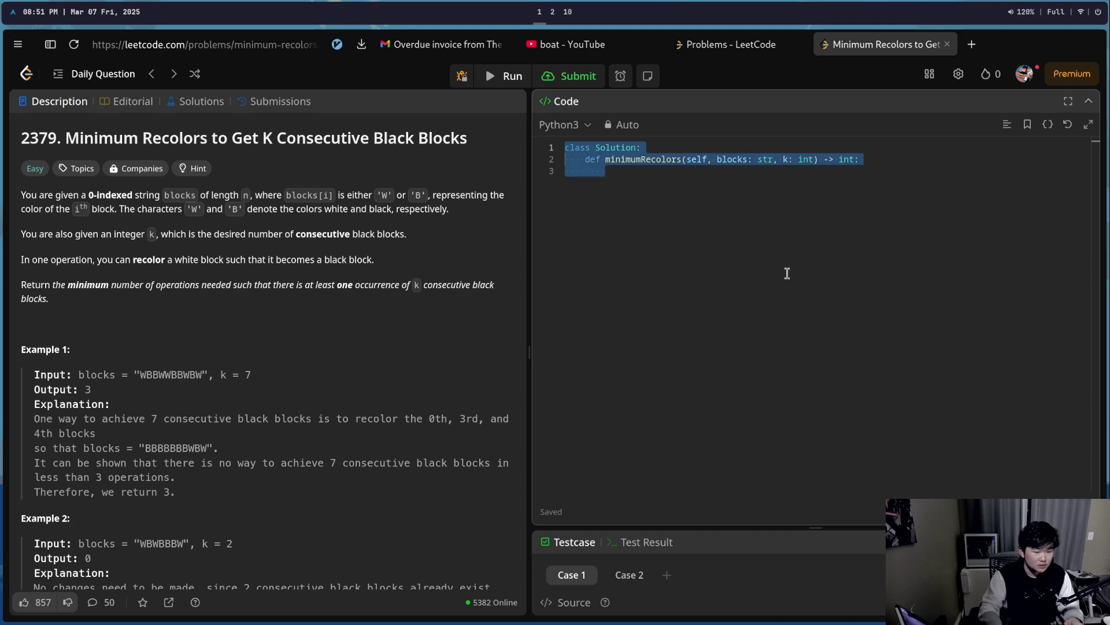
click(798, 295)
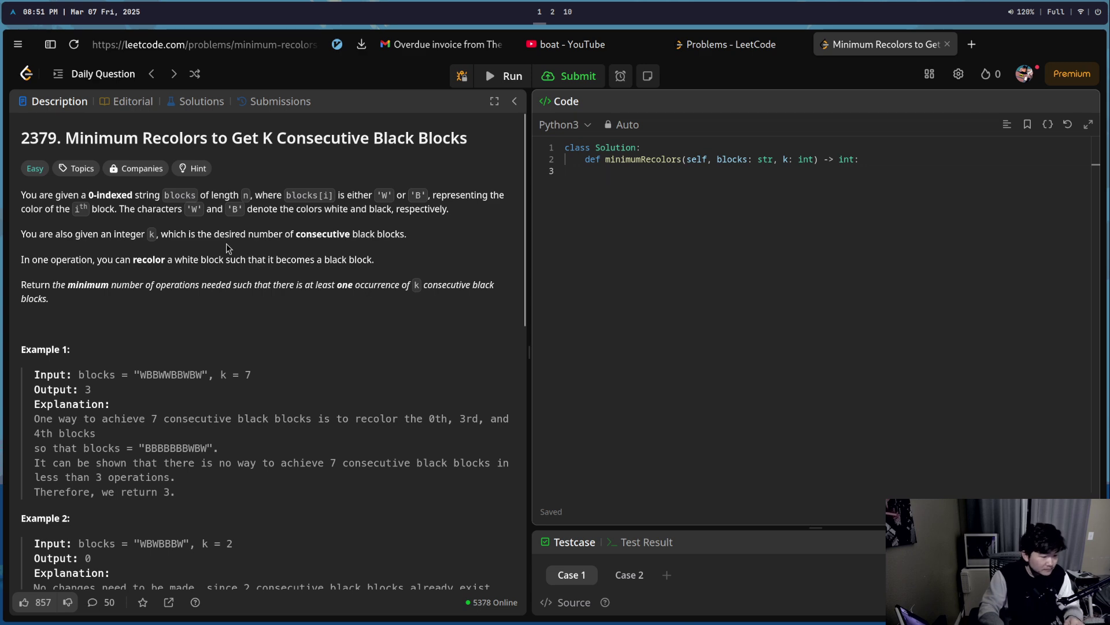
key(super+2)
key(super+1)
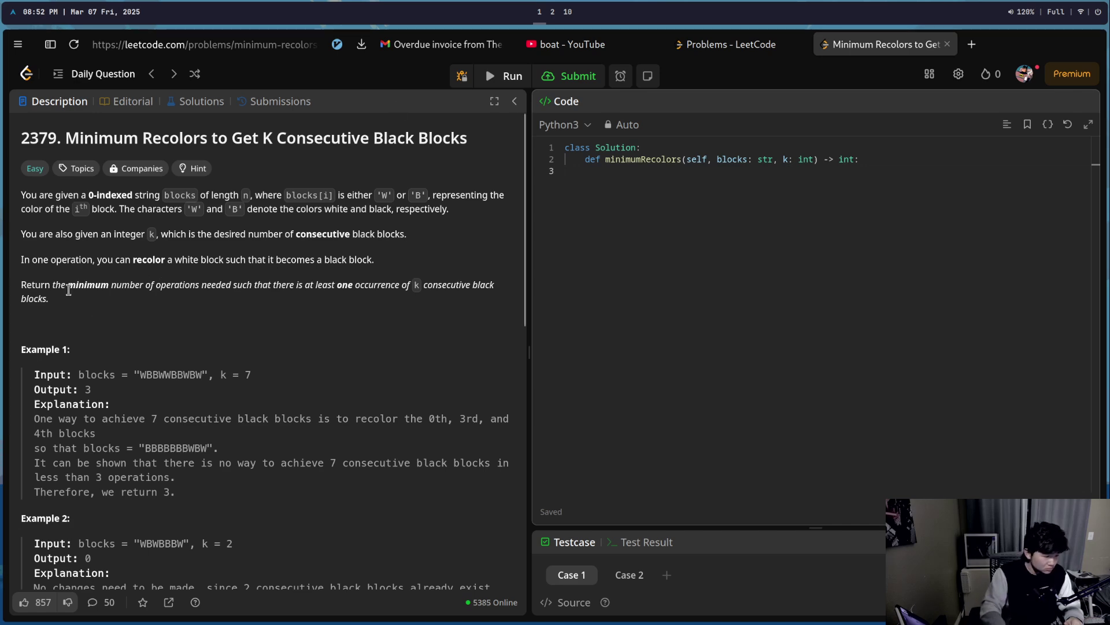
scroll(272, 380, down, 3)
scroll(272, 380, up, 3)
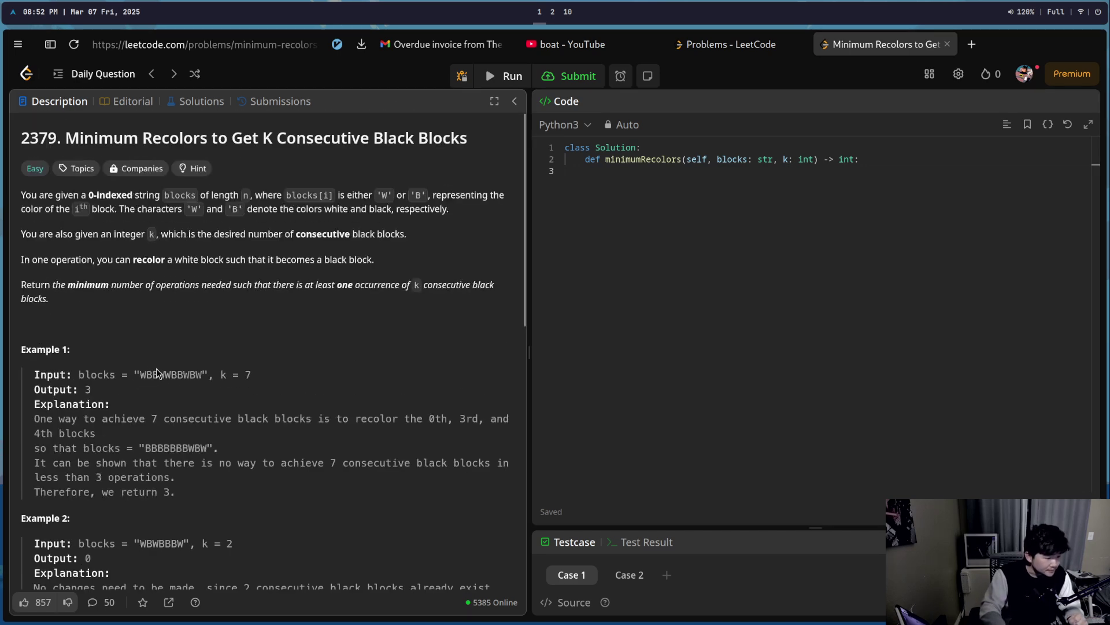
double_click(170, 374)
click(469, 365)
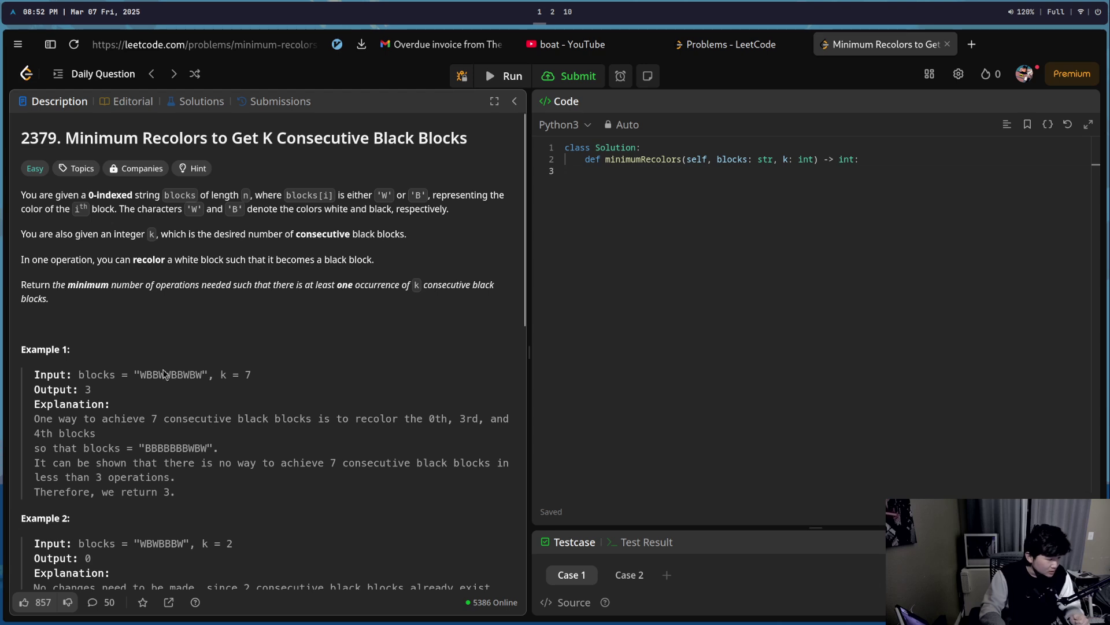
triple_click(101, 418)
click(77, 220)
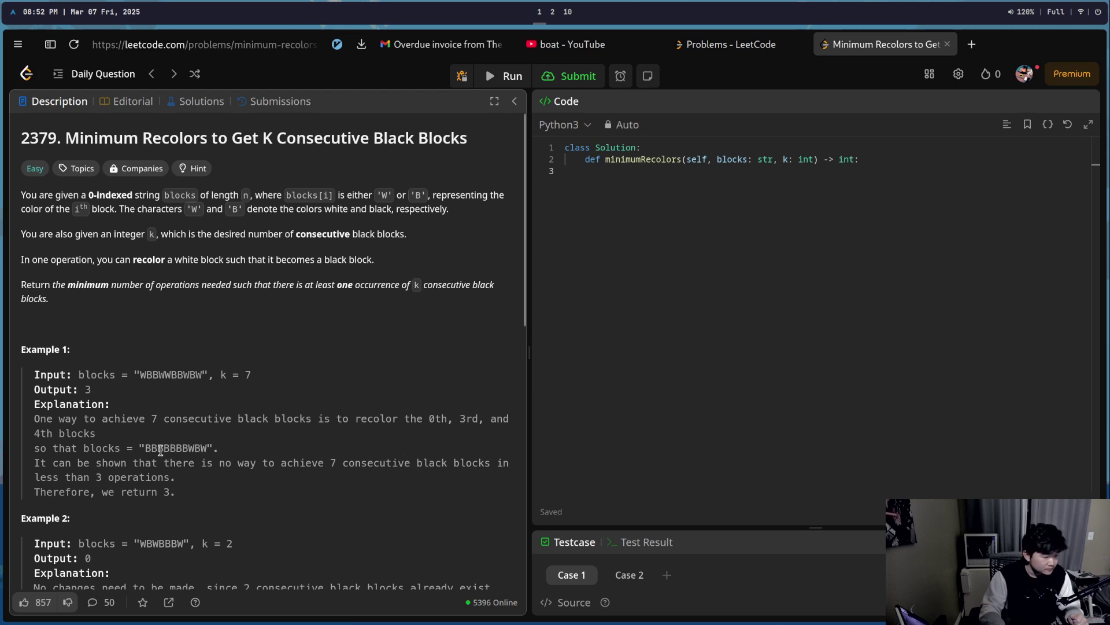
drag(155, 448, 194, 448)
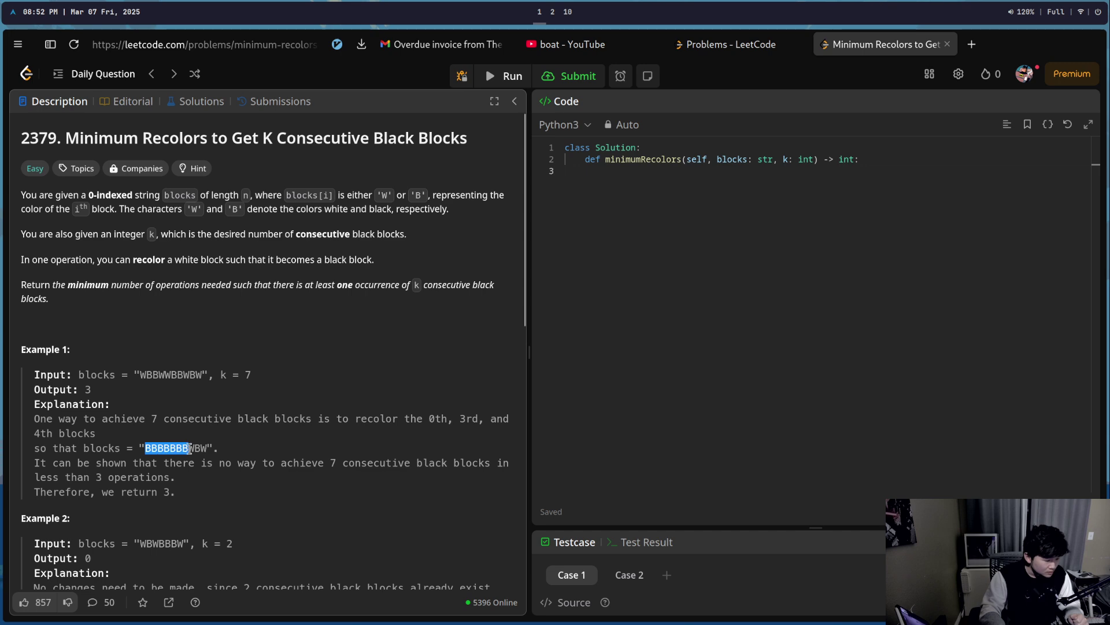
click(239, 446)
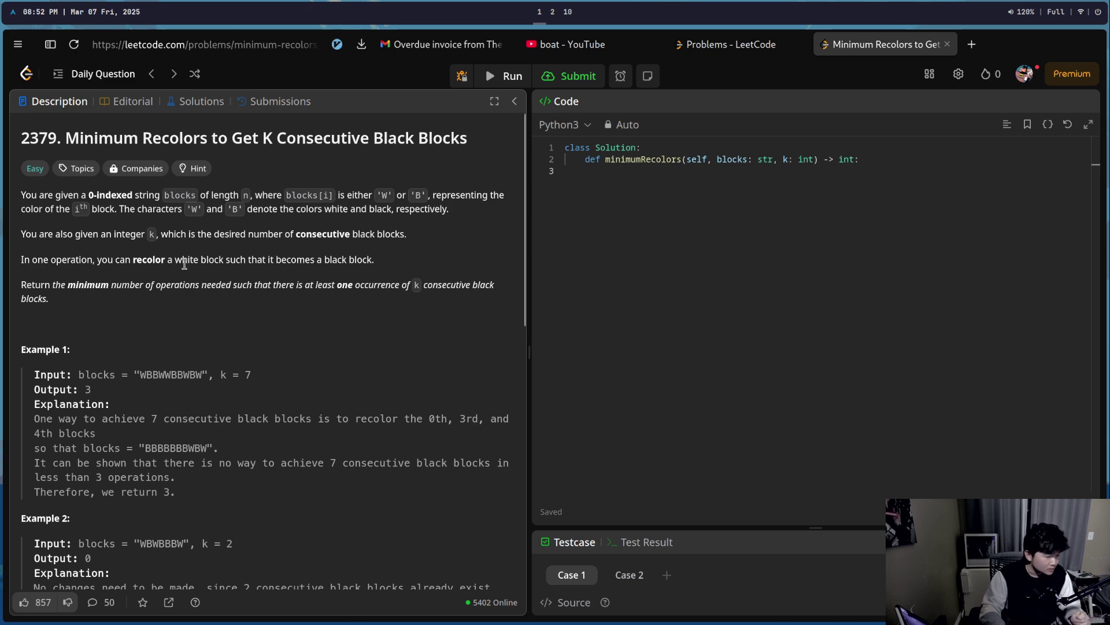
double_click(33, 286)
click(63, 286)
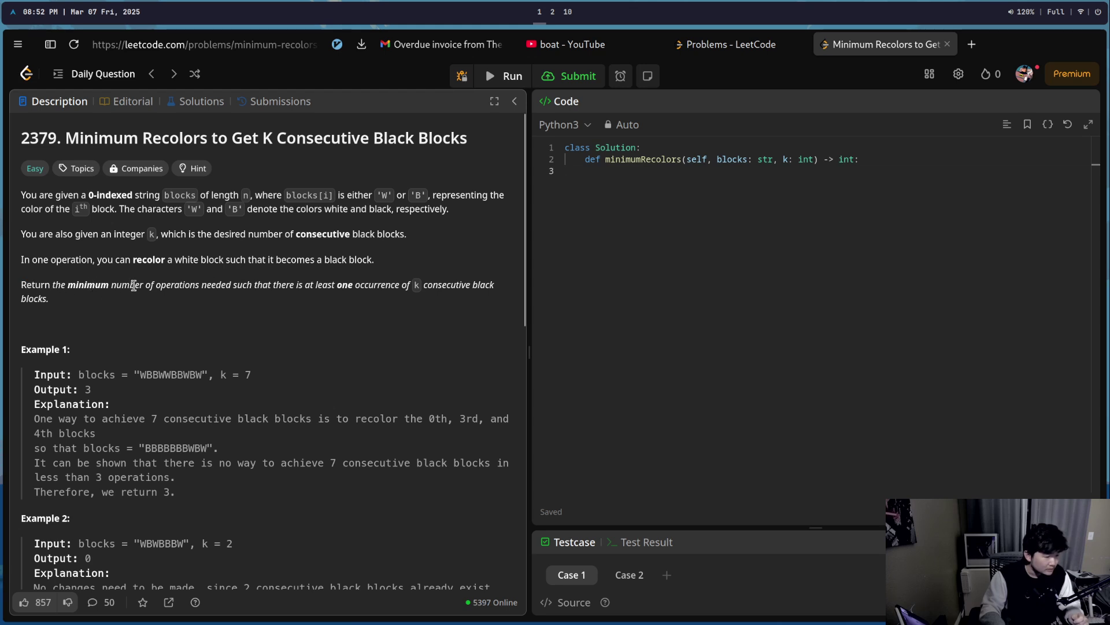
double_click(127, 285)
drag(173, 284, 173, 295)
click(211, 299)
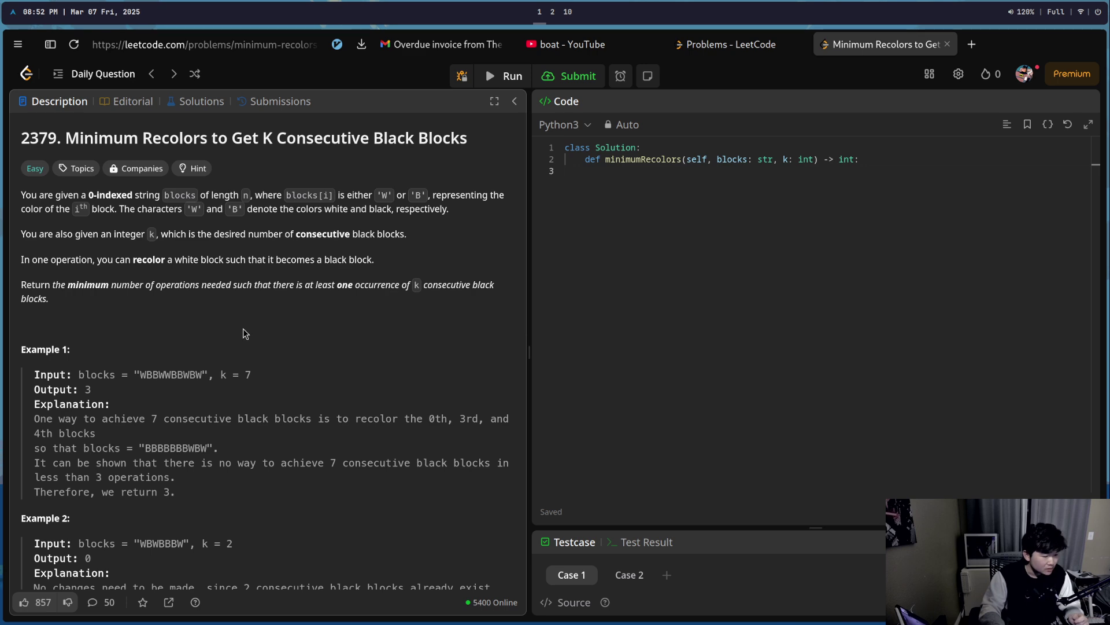
scroll(243, 327, down, 10)
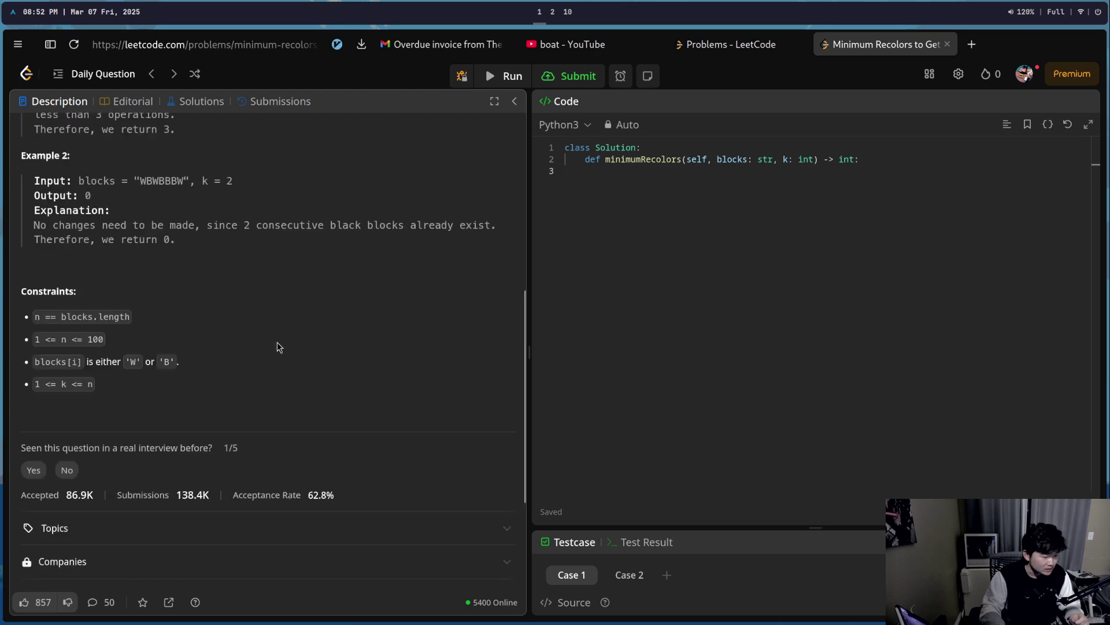
scroll(376, 359, up, 5)
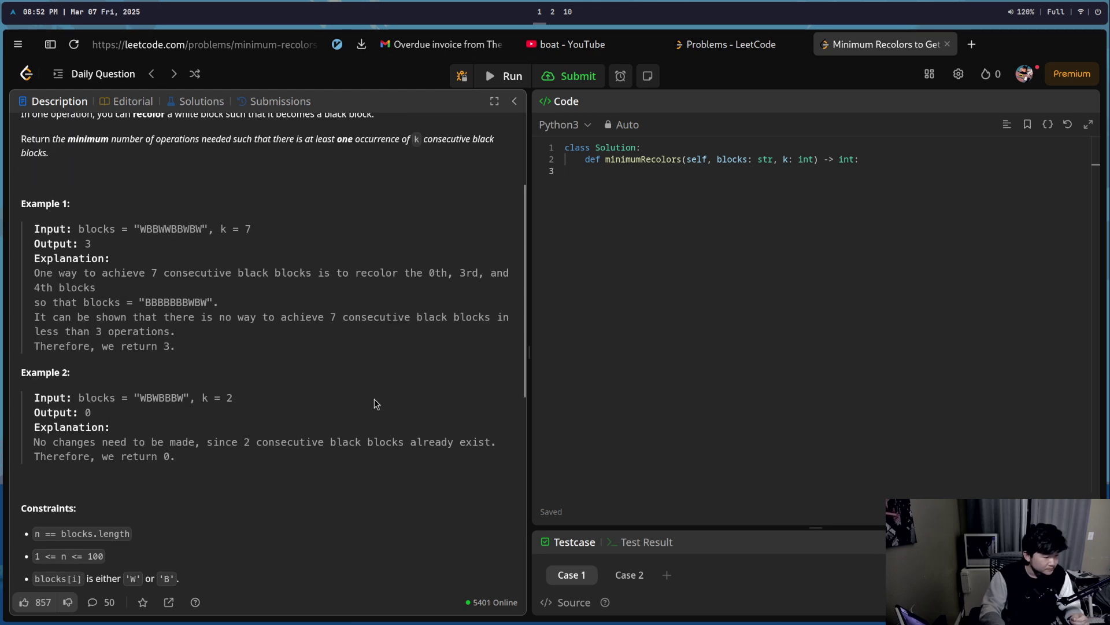
scroll(243, 347, up, 5)
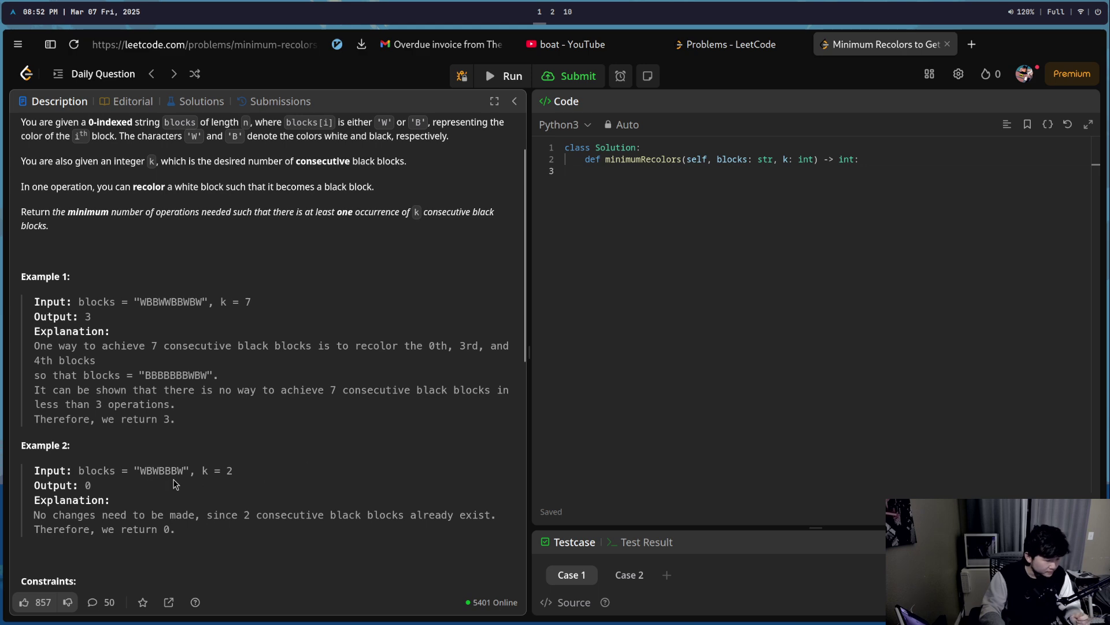
double_click(161, 470)
click(188, 488)
scroll(335, 553, up, 3)
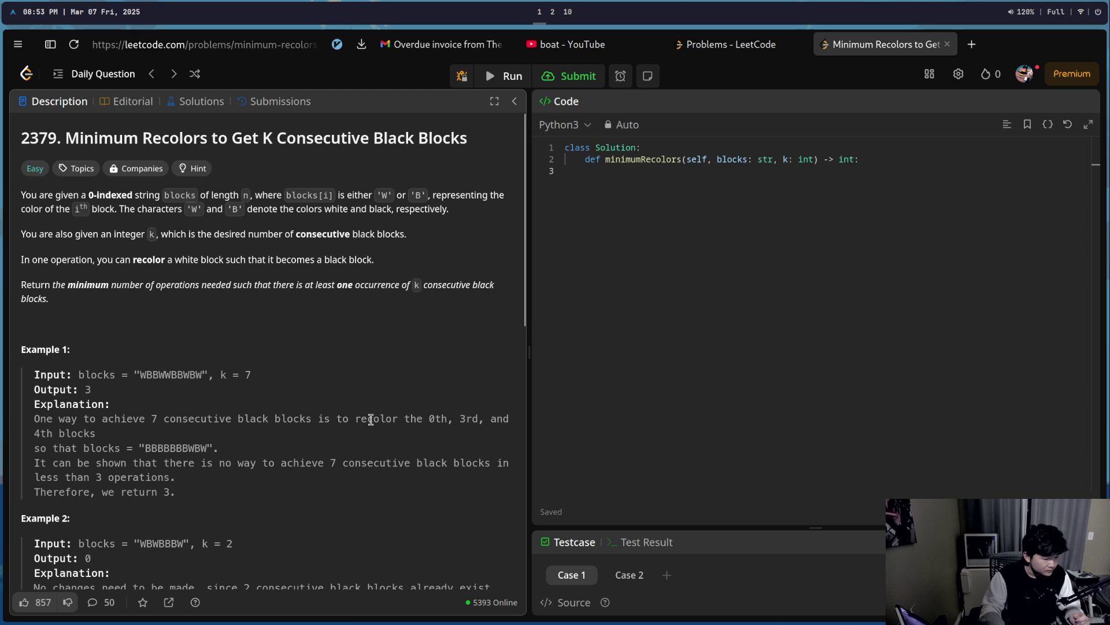
double_click(436, 419)
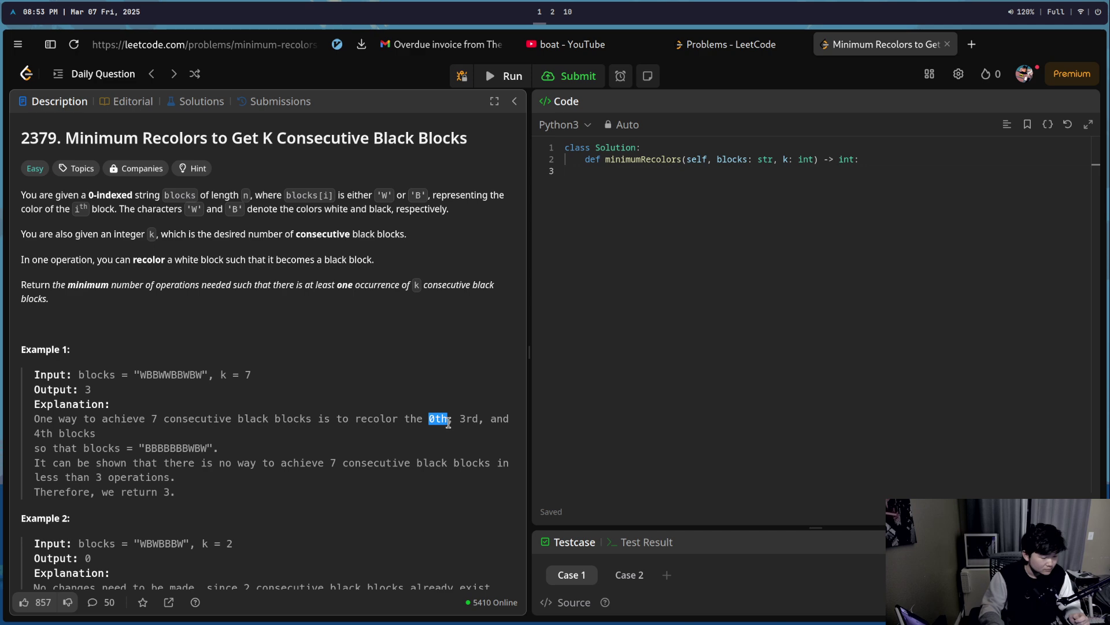
double_click(470, 418)
click(139, 371)
key(shift+Home)
click(141, 374)
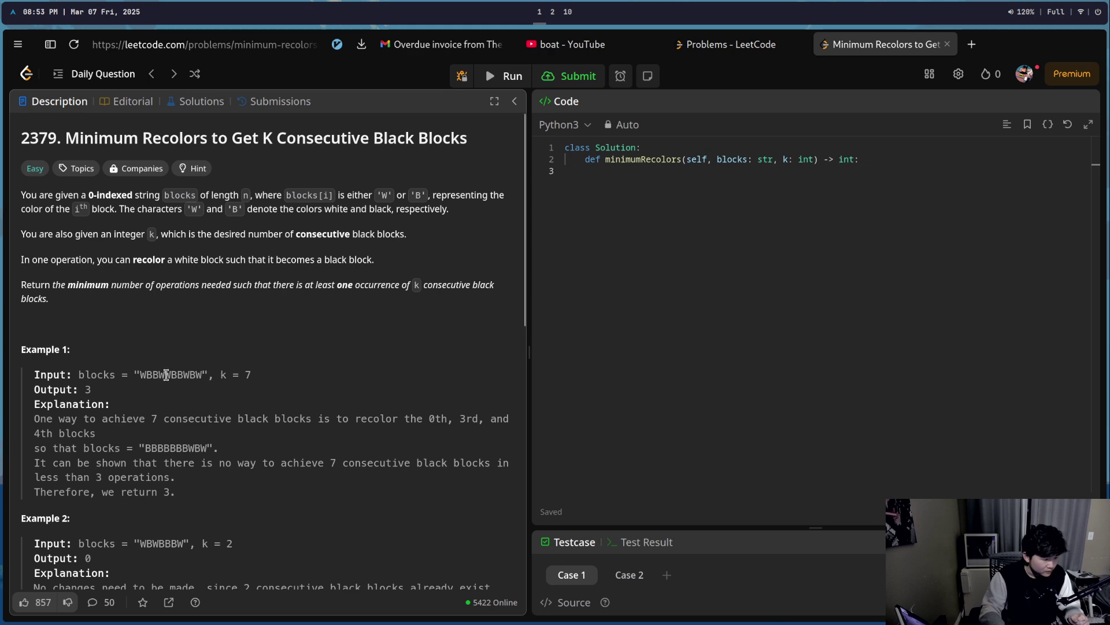
drag(170, 374, 140, 373)
drag(144, 448, 182, 446)
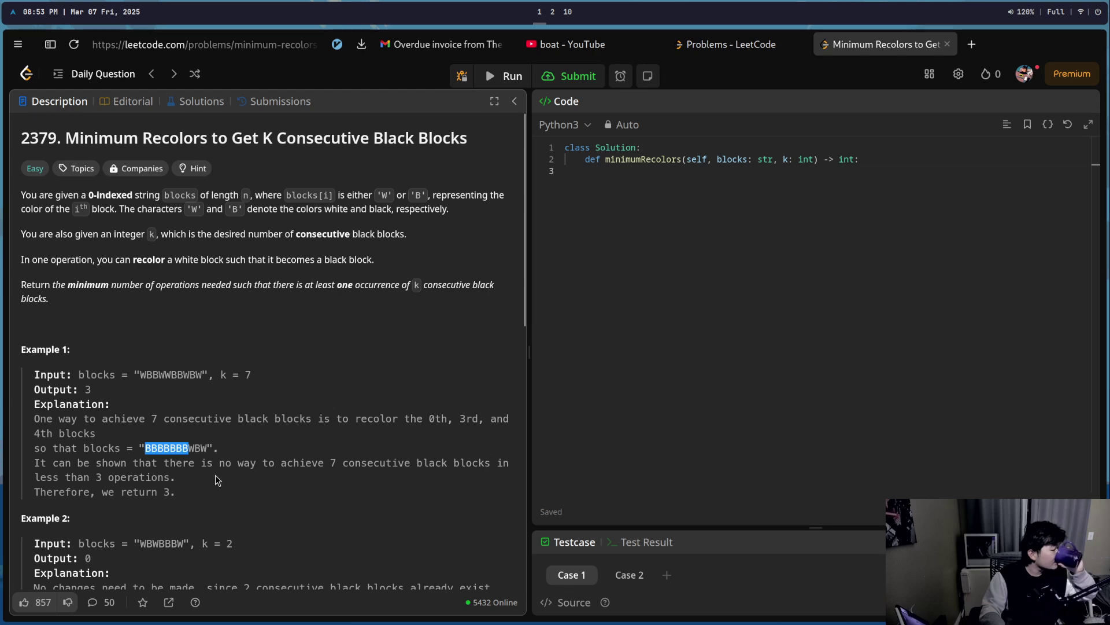
- Highlight parts of Example 1's explanation and its input string
click(135, 462)
drag(180, 463, 412, 468)
click(230, 463)
click(350, 485)
scroll(303, 489, down, 5)
scroll(323, 490, up, 5)
drag(135, 373, 178, 374)
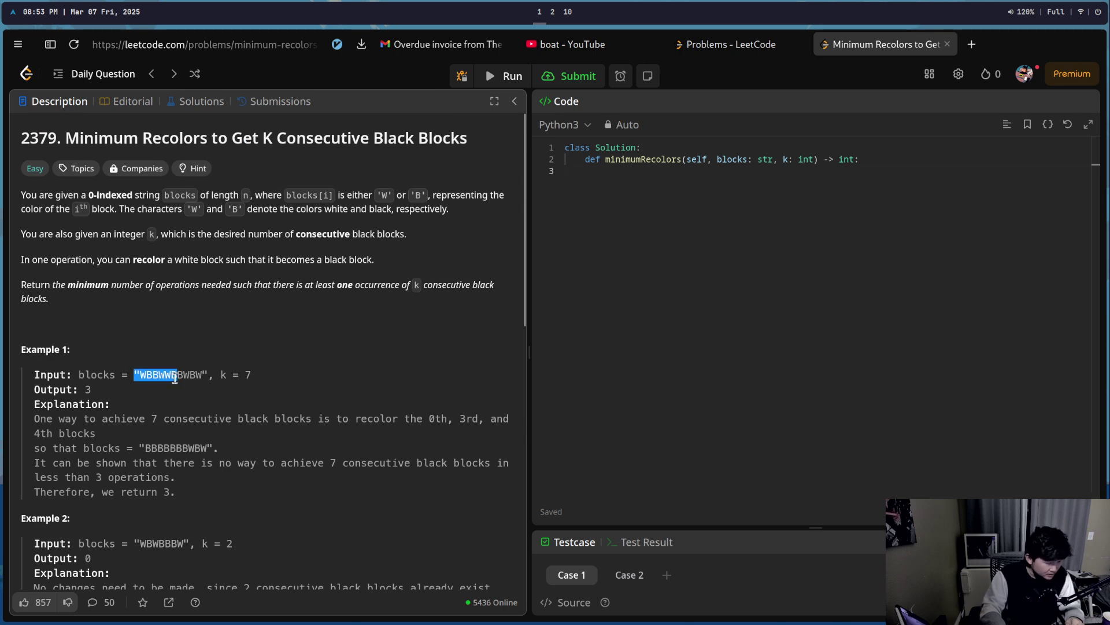
click(227, 427)
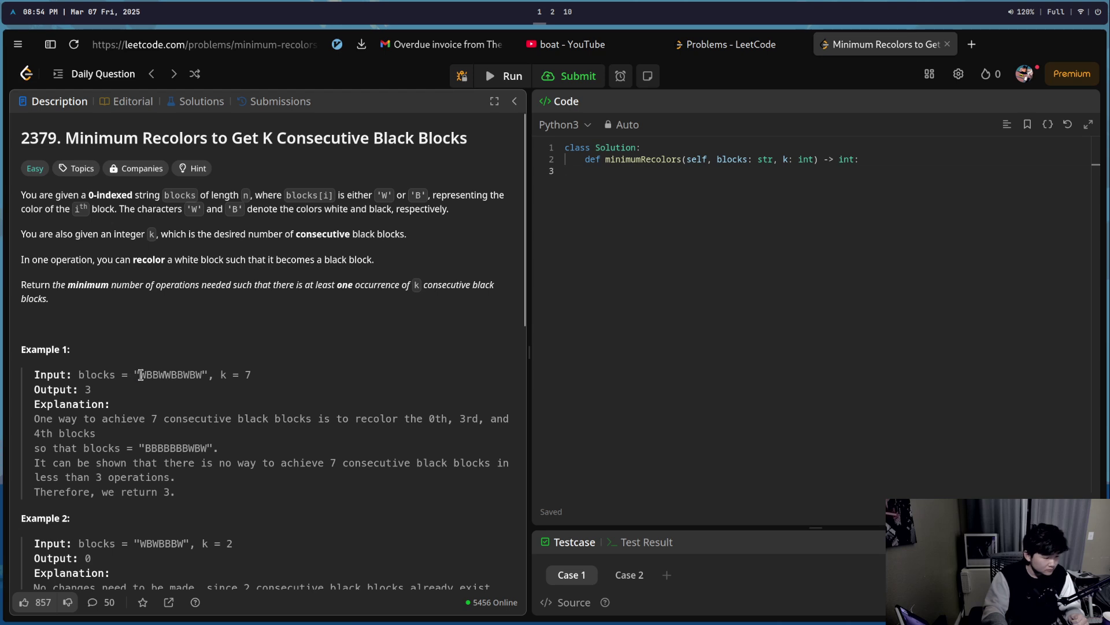
- Highlight successive seven-block windows of Example 1's input string
drag(140, 375, 174, 377)
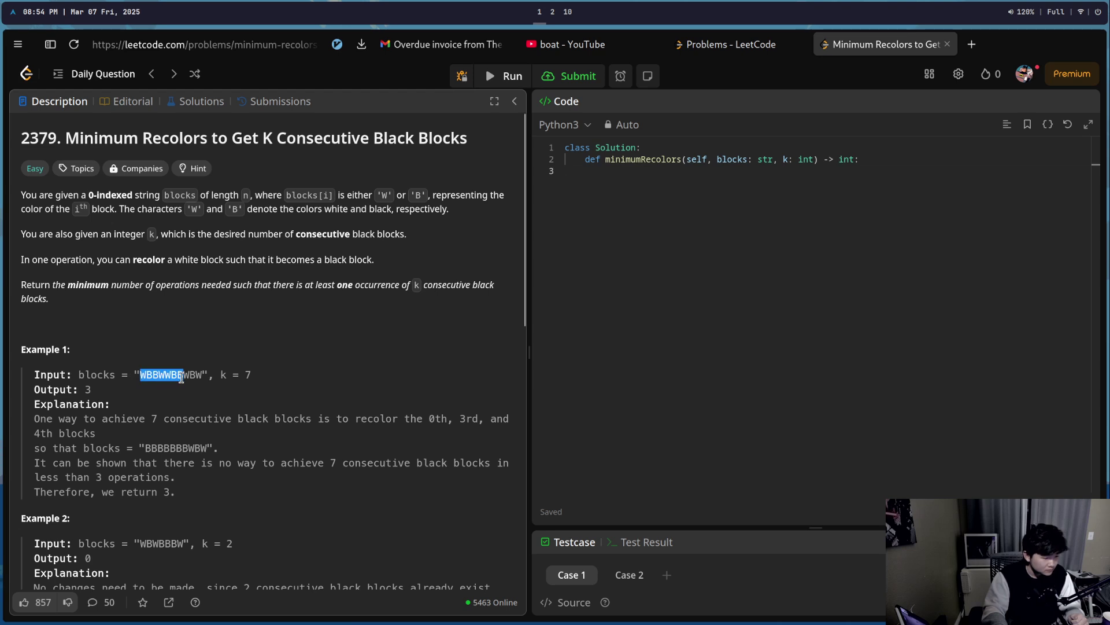
click(122, 375)
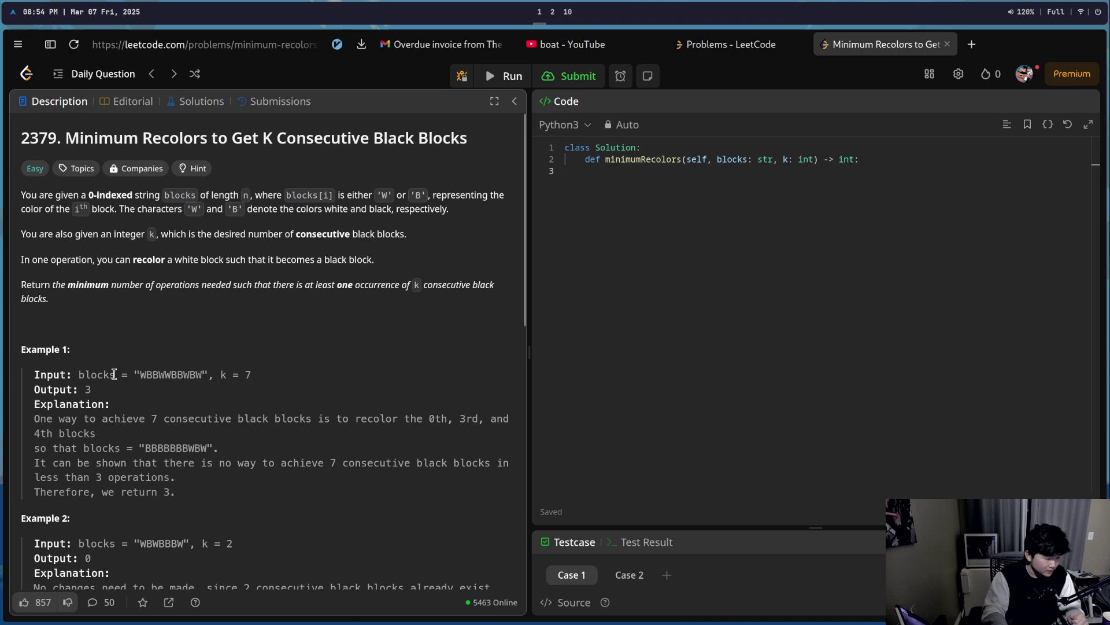
drag(138, 376, 184, 379)
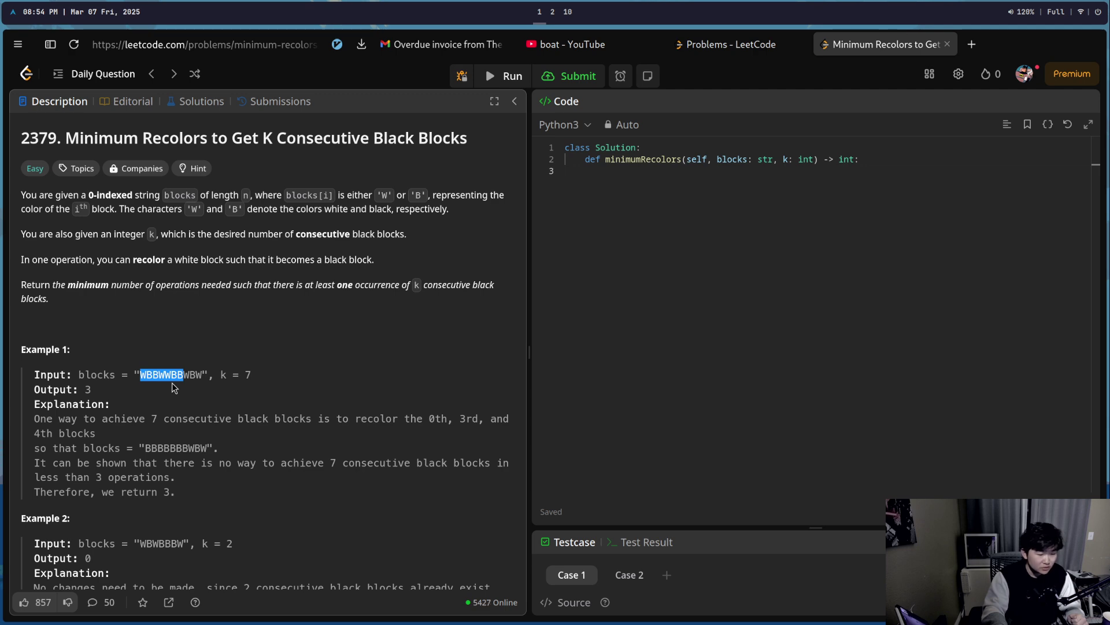
click(146, 371)
drag(146, 372, 202, 371)
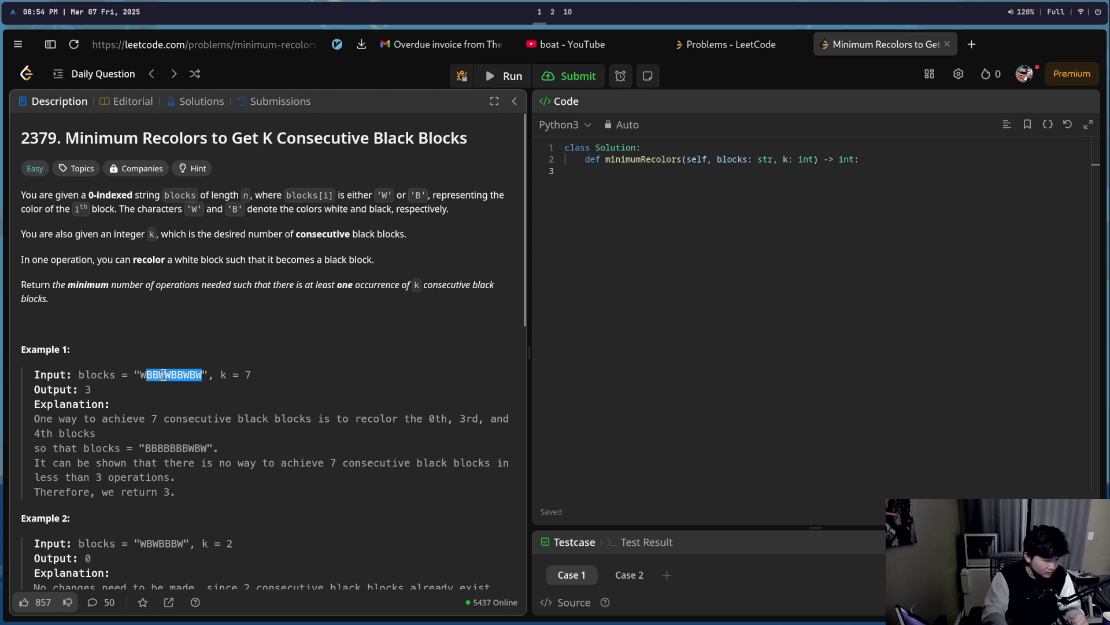
drag(146, 374, 186, 374)
click(159, 374)
click(154, 374)
click(199, 381)
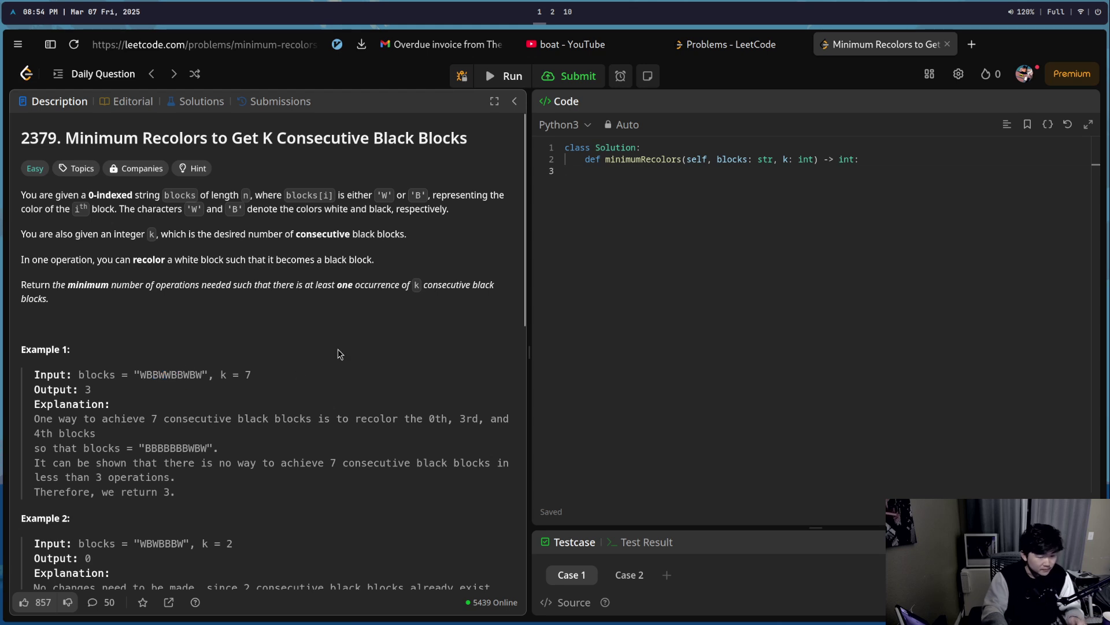
- Switch to Neovim and open a new line in the minimumRecolors method
key(super+2)
key(Escape)
key(o)
key(super+1)
- Make res = 0 the first line of minimumRecolors and save
key(super+2)
text(min)
key(super+1)
key(super+2)
key(BackSpace)
key(BackSpace)
key(BackSpace)
text(res = 0)
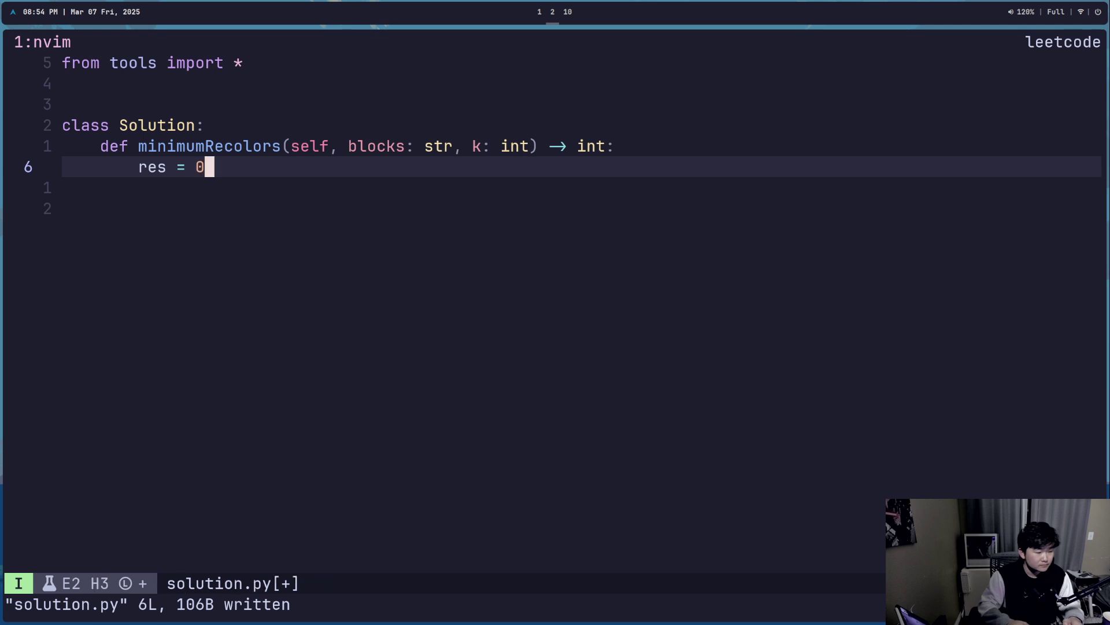
key(Escape)
text(:w)
key(Return)
text(o)
- Add a for loop over range(len(blocks)), checking the problem page while writing it
key(Return)
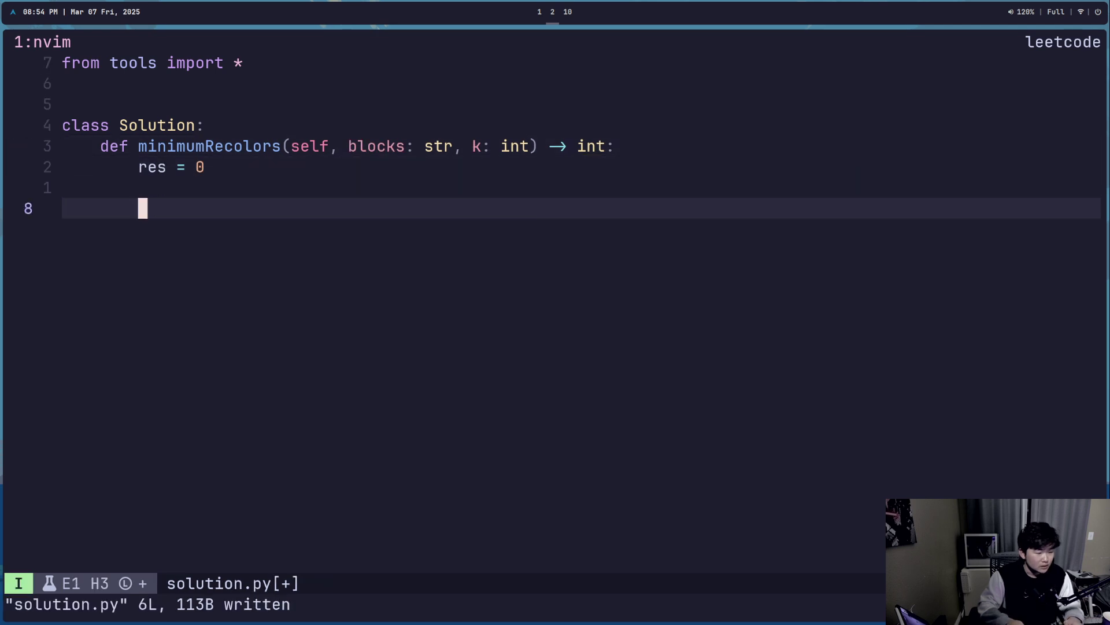
text(for i in range(len(blocks)):)
key(Return)
key(super+2)
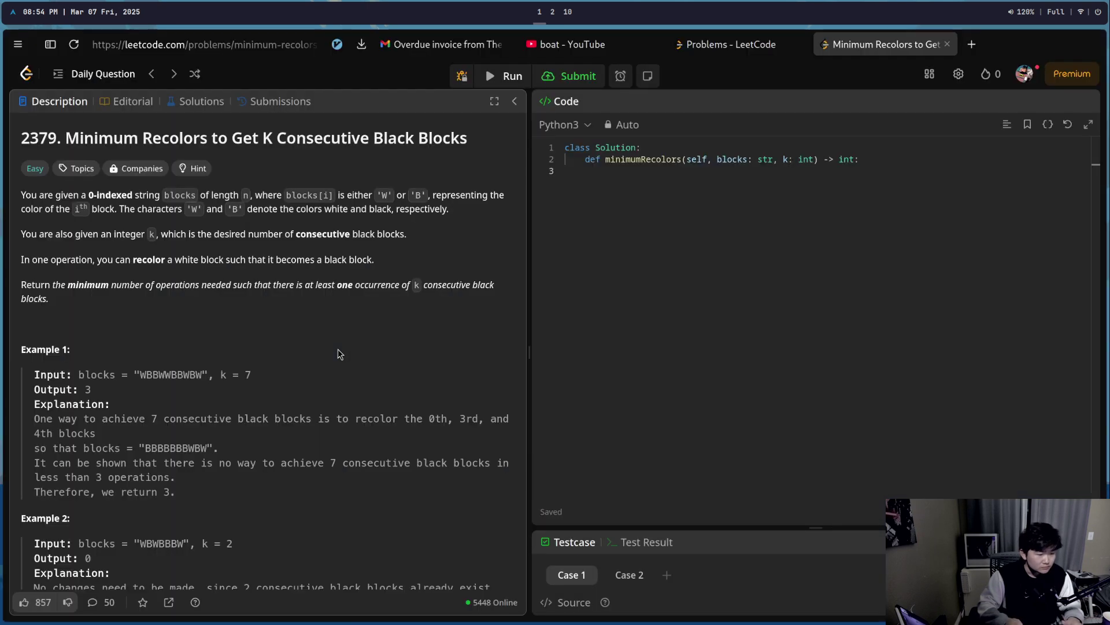
key(super+1)
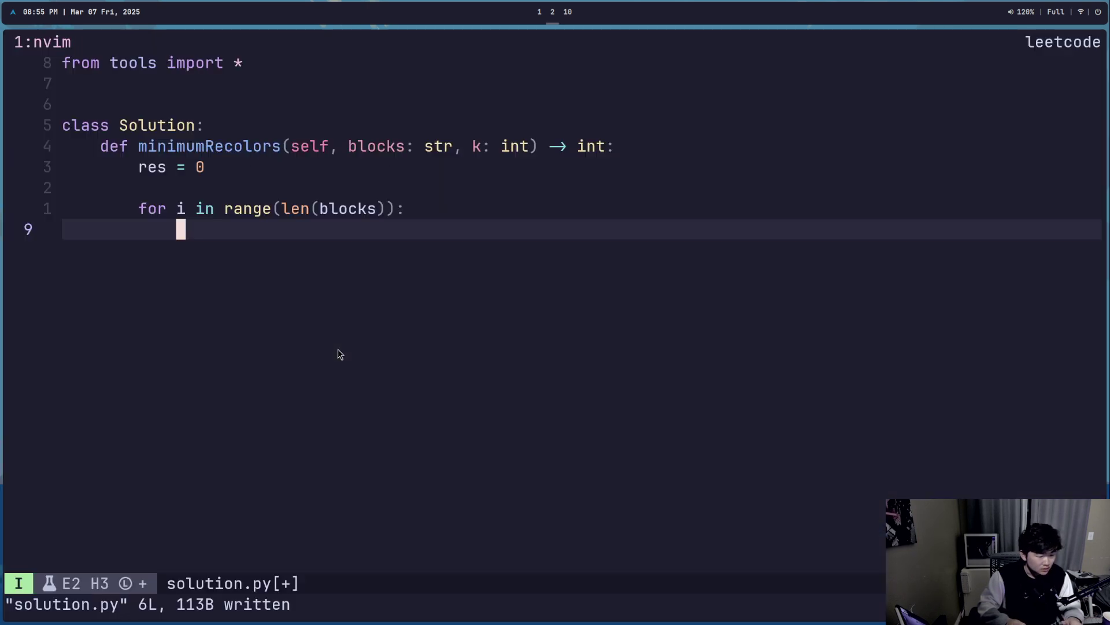
key(super+2)
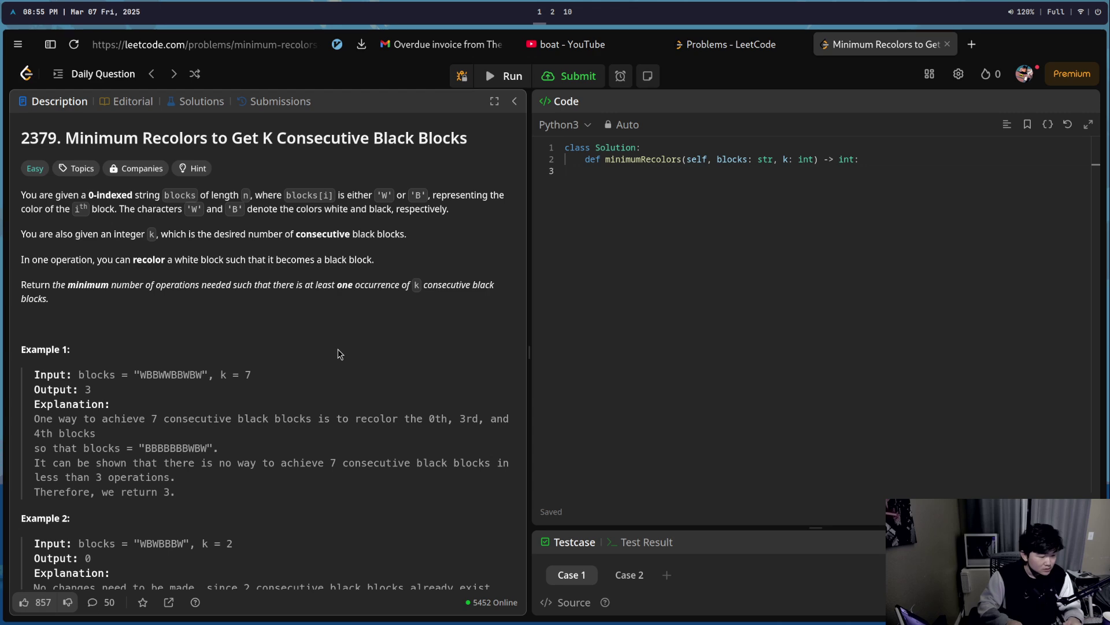
key(super+1)
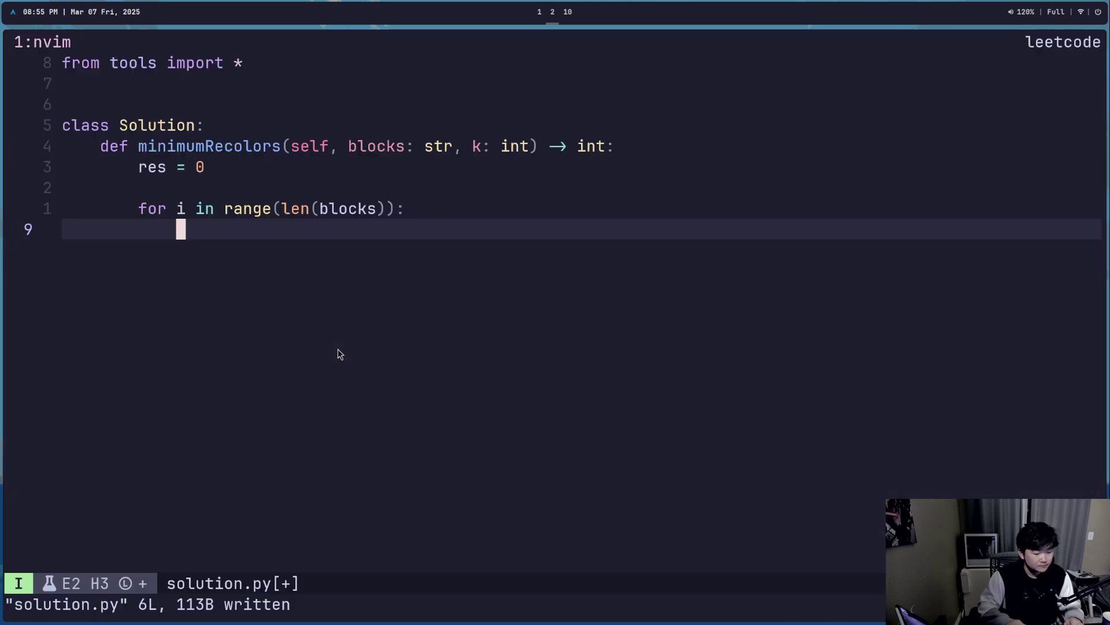
key(super+2)
key(super+1)
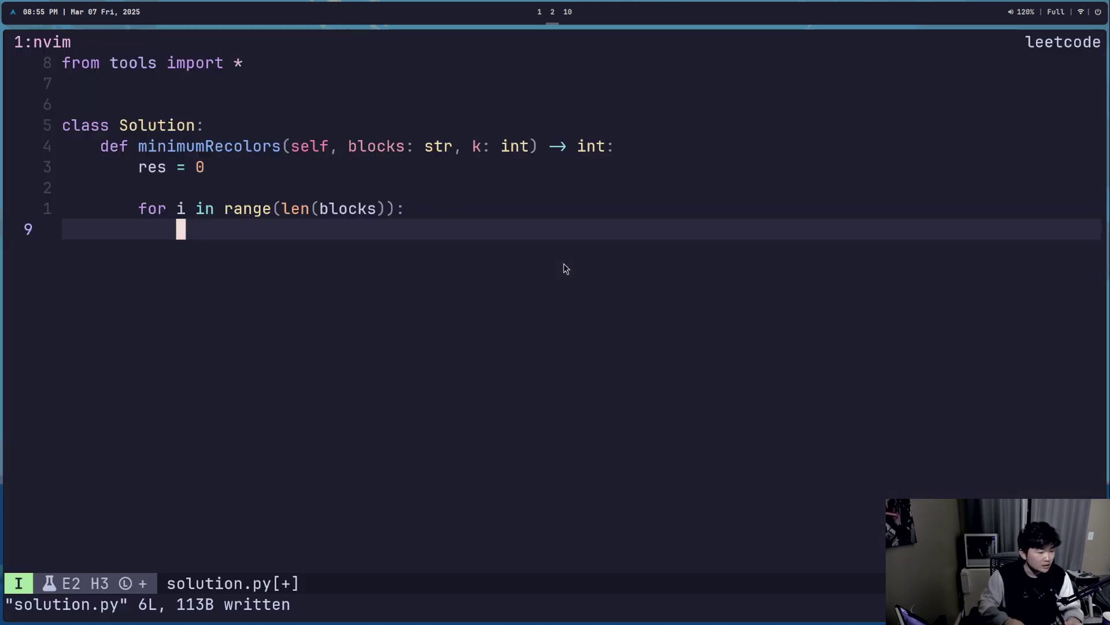
- Write the loop body res = blocks[i : k + 1] and save the file
key(Escape)
text(o)
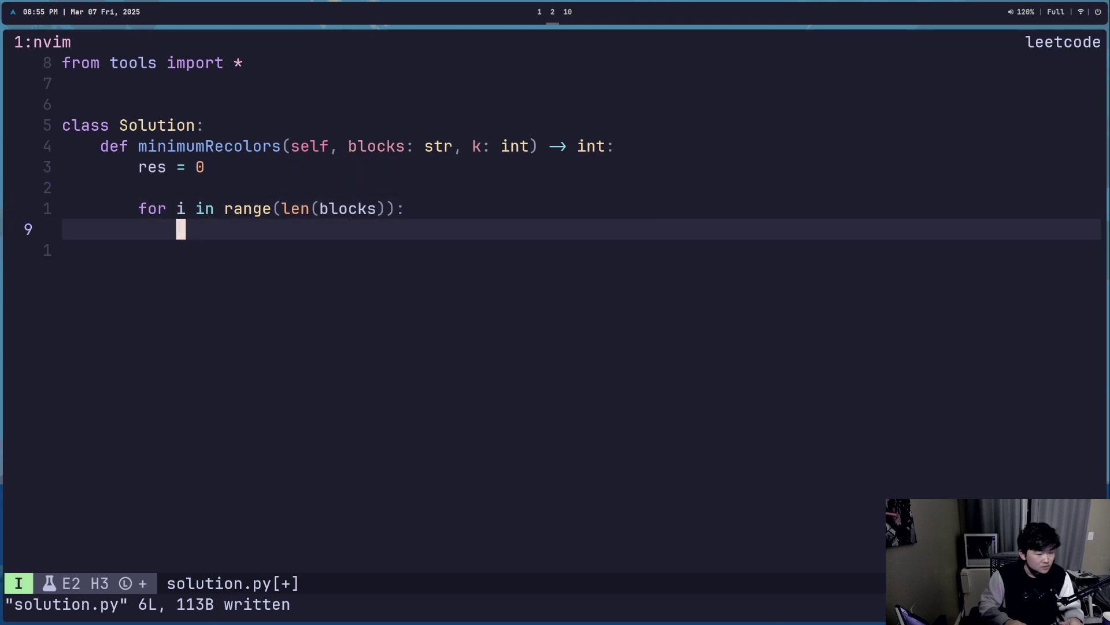
text(res = )
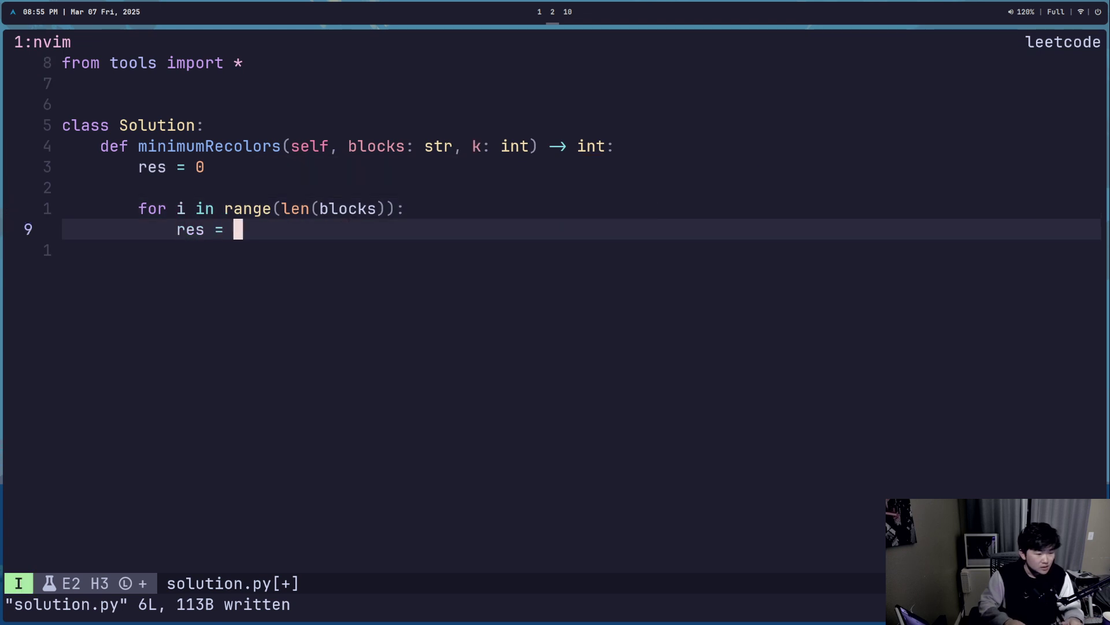
text(blosc)
key(BackSpace)
key(BackSpace)
text(kcs)
key(BackSpace)
key(BackSpace)
key(BackSpace)
text(cks()
key(BackSpace)
text([i:)
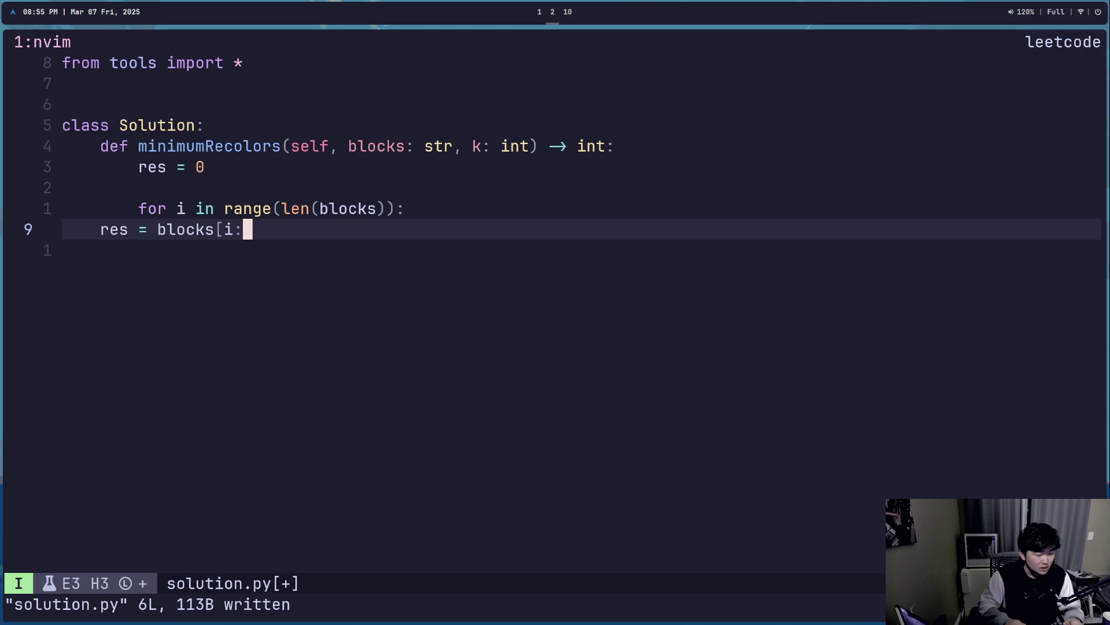
key(Escape)
text(>>)
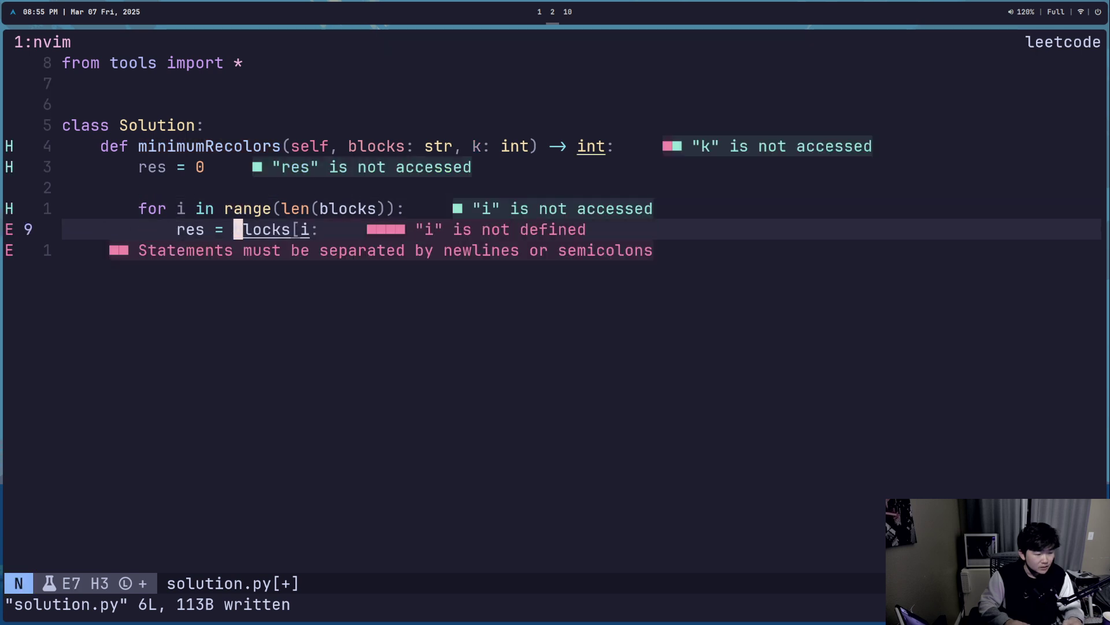
text(A)
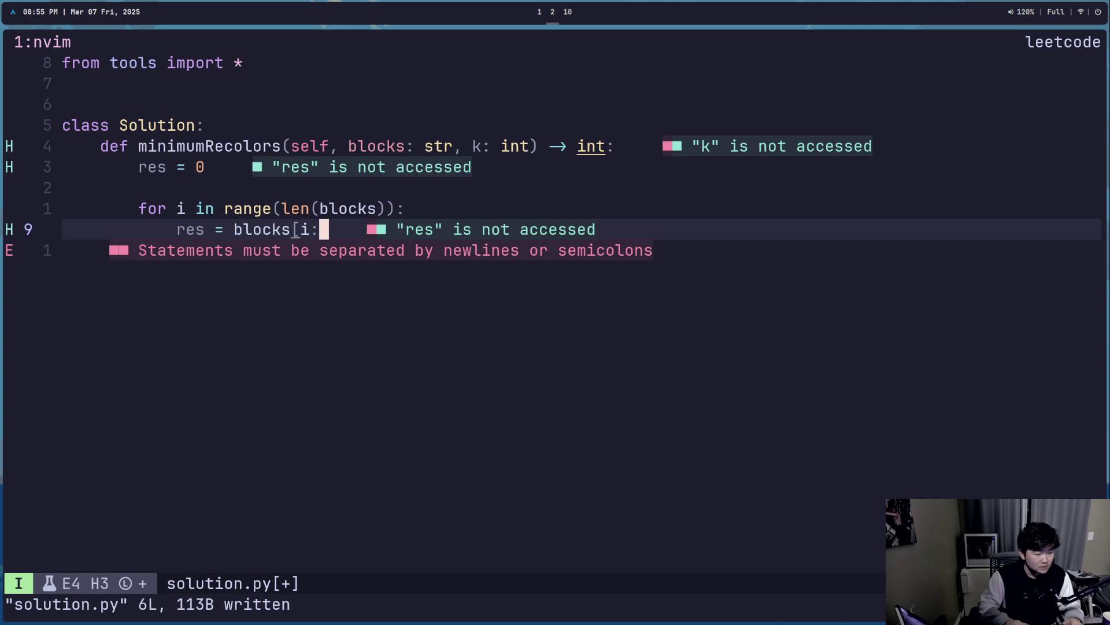
text(k)
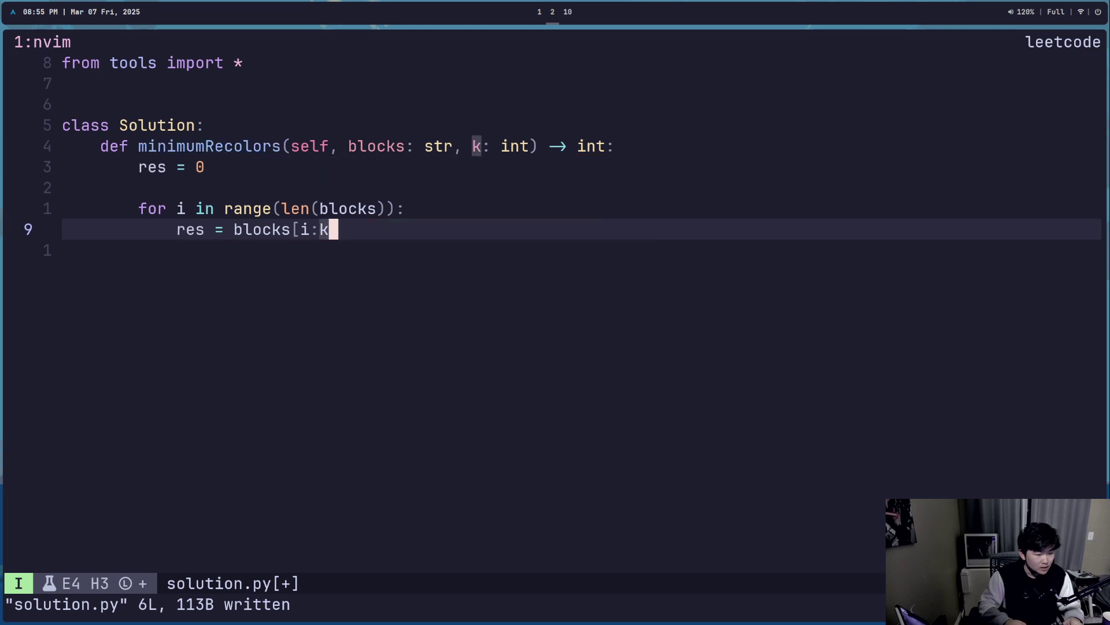
text( + 1])
key(Escape)
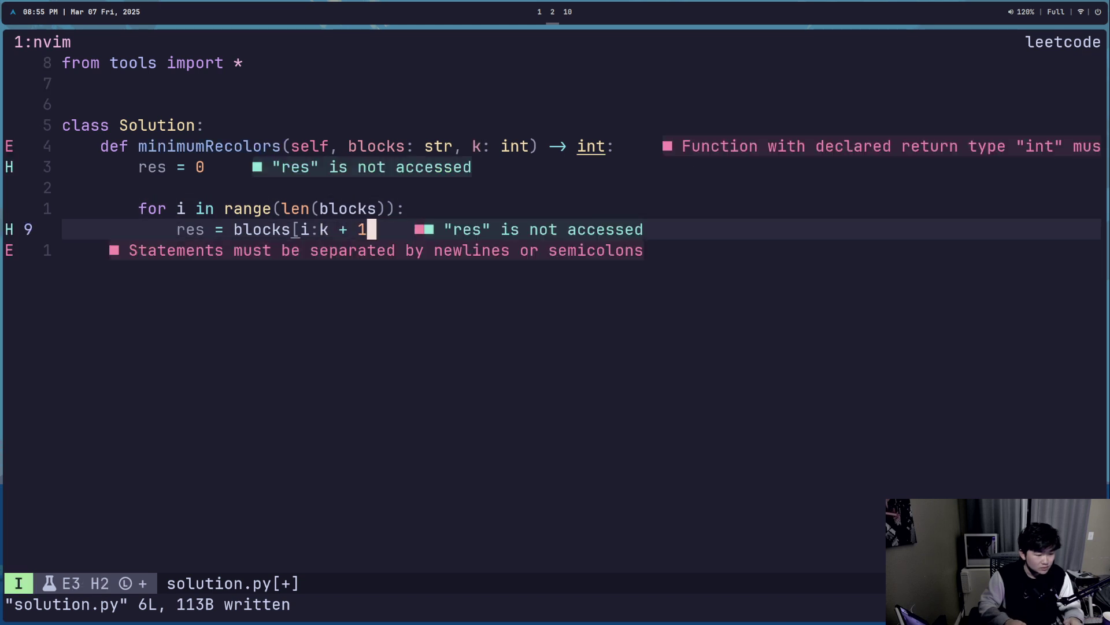
key(k)
key(ctrl+s)
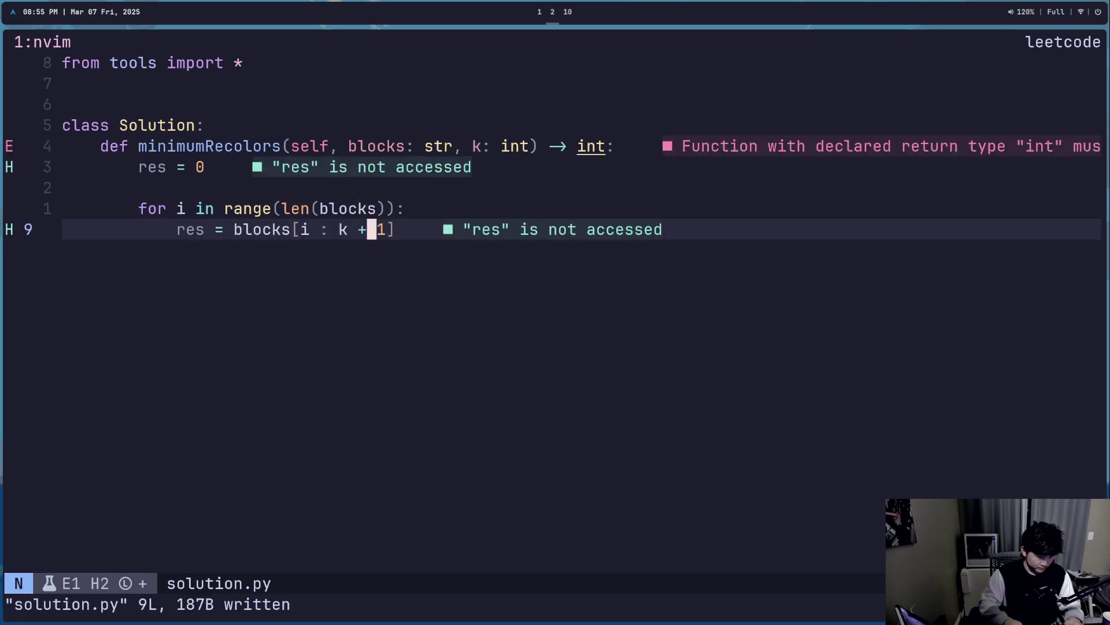
key(super+2)
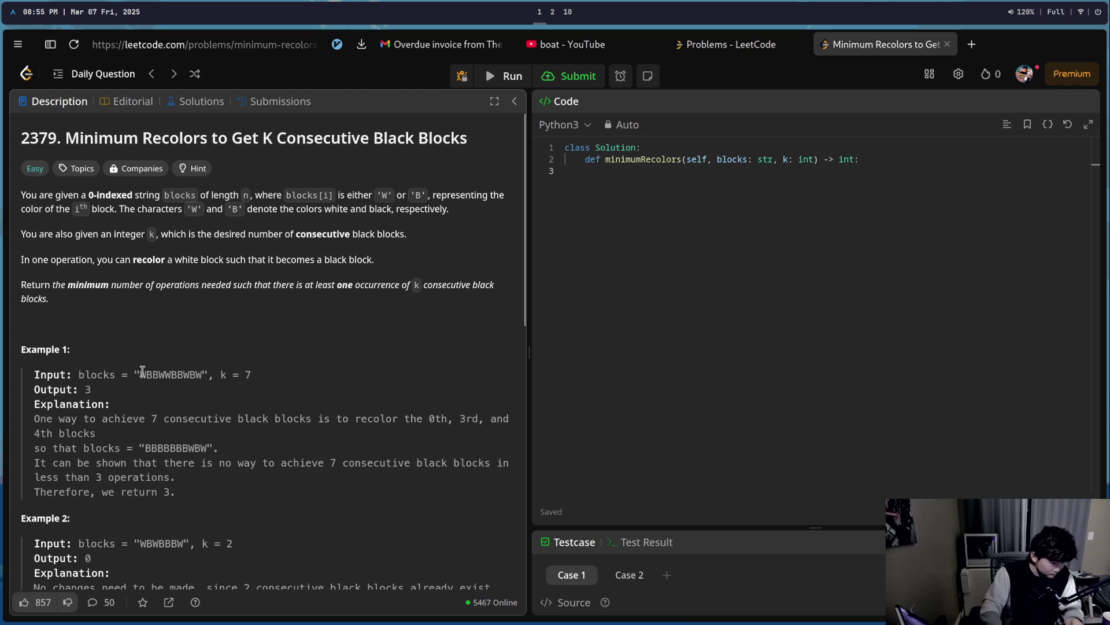
- Highlight the first six- and seven-block windows of Example 1's input
drag(142, 374, 169, 374)
click(145, 371)
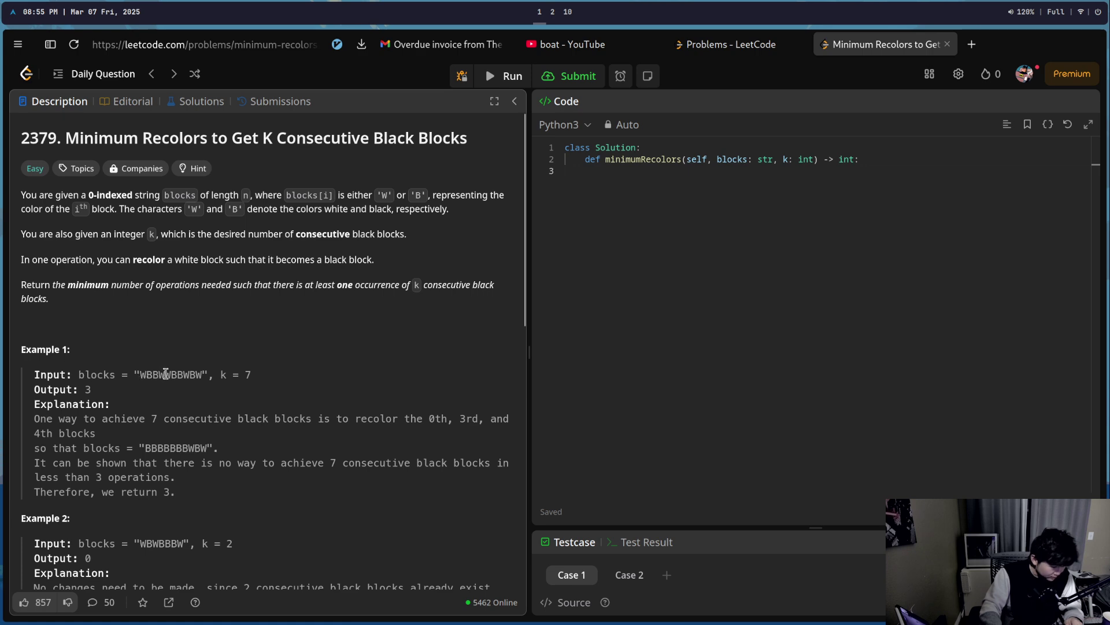
drag(176, 373, 141, 370)
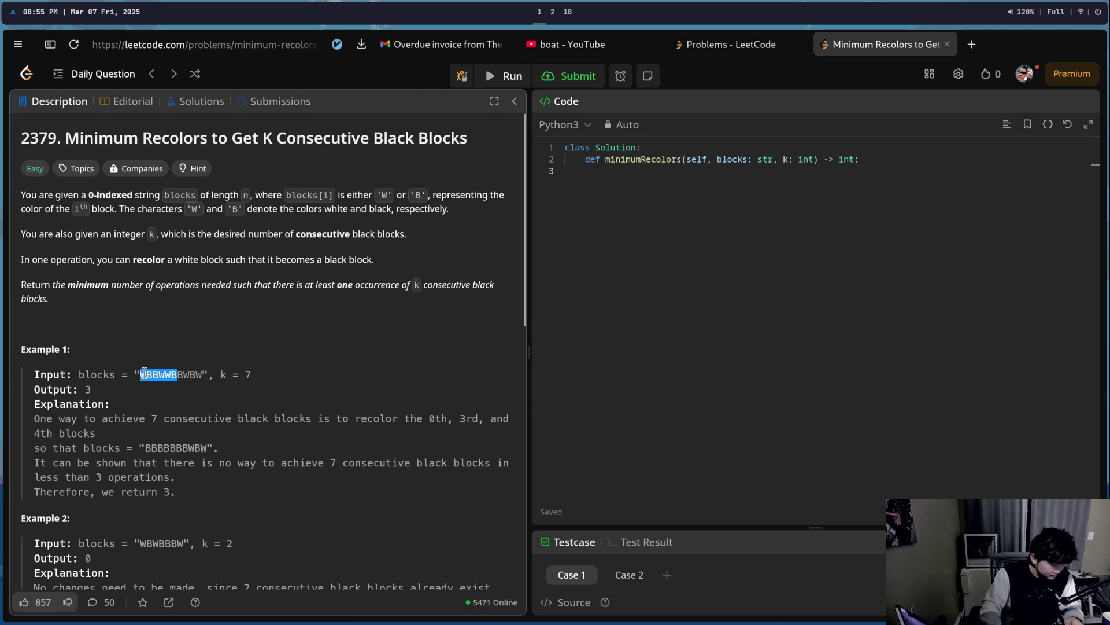
mouse_move(183, 374)
mouse_down()
mouse_move(142, 374)
mouse_move(184, 376)
mouse_up()
- Shorten the loop slice by removing k + 1, then save solution.py
key(super+1)
key(x)
key(i)
key(BackSpace)
key(BackSpace)
key(BackSpace)
key(BackSpace)
key(Escape)
text(ak)
key(Escape)
key(ctrl+s)
key(super+2)
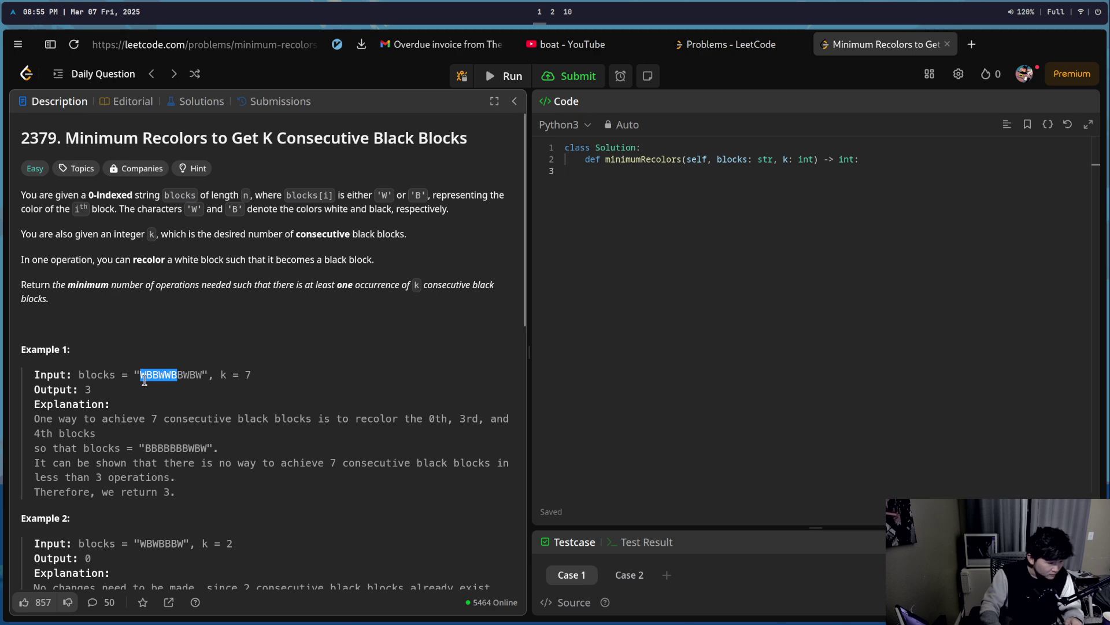
- Highlight another stretch of Example 1's blocks, then return to the slice in Neovim
click(141, 377)
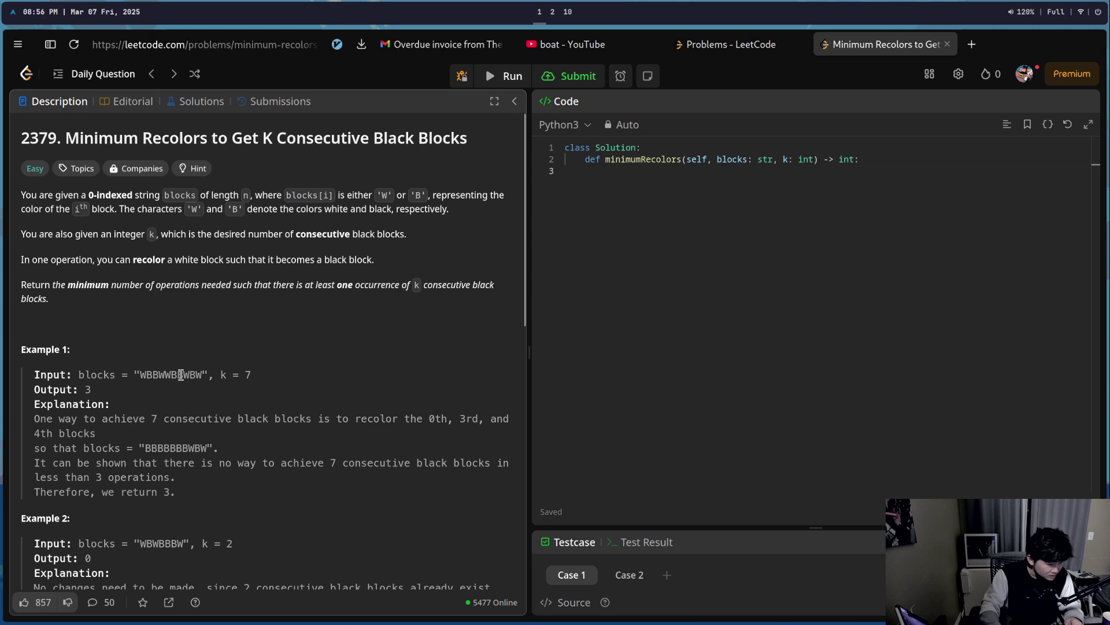
drag(183, 374, 144, 372)
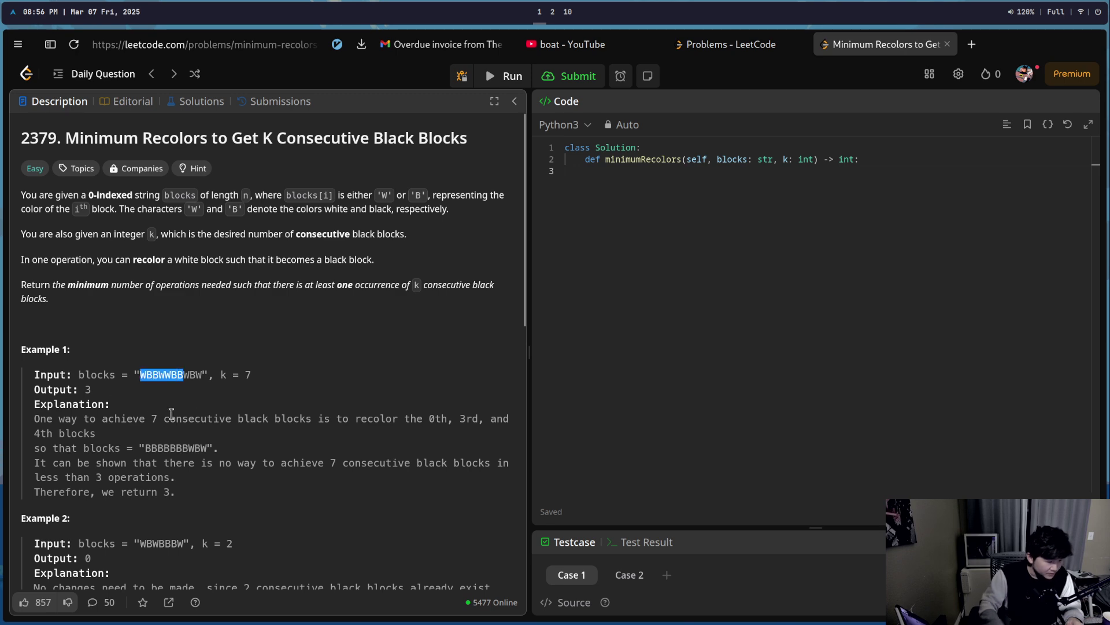
key(super+1)
key(h)
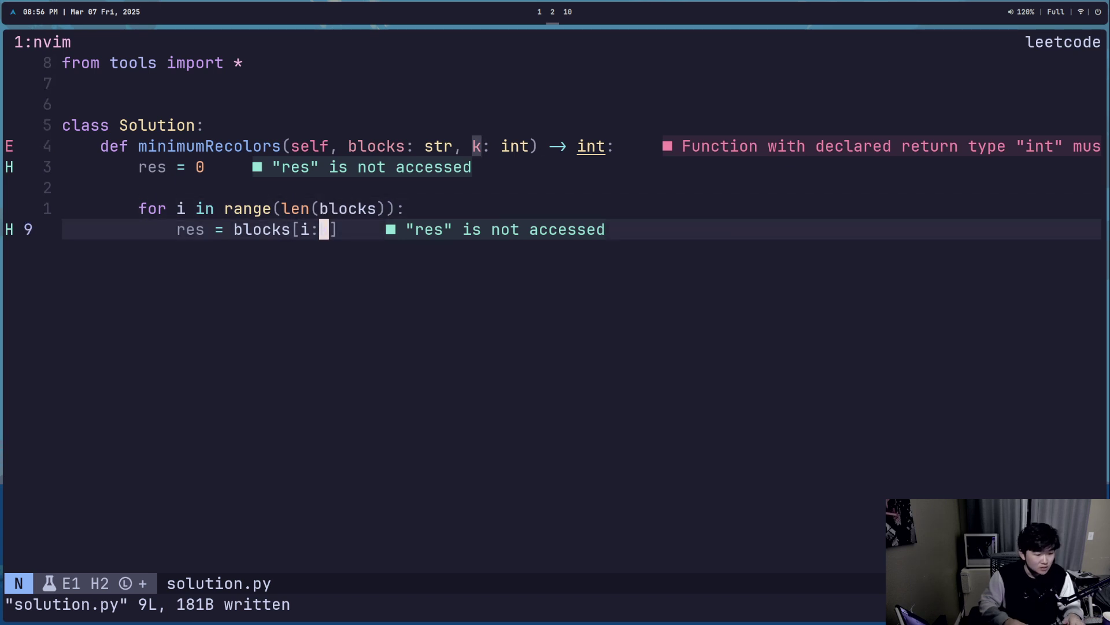
- Discard the half-typed res line and add return res after the loop
key(k)
key(j)
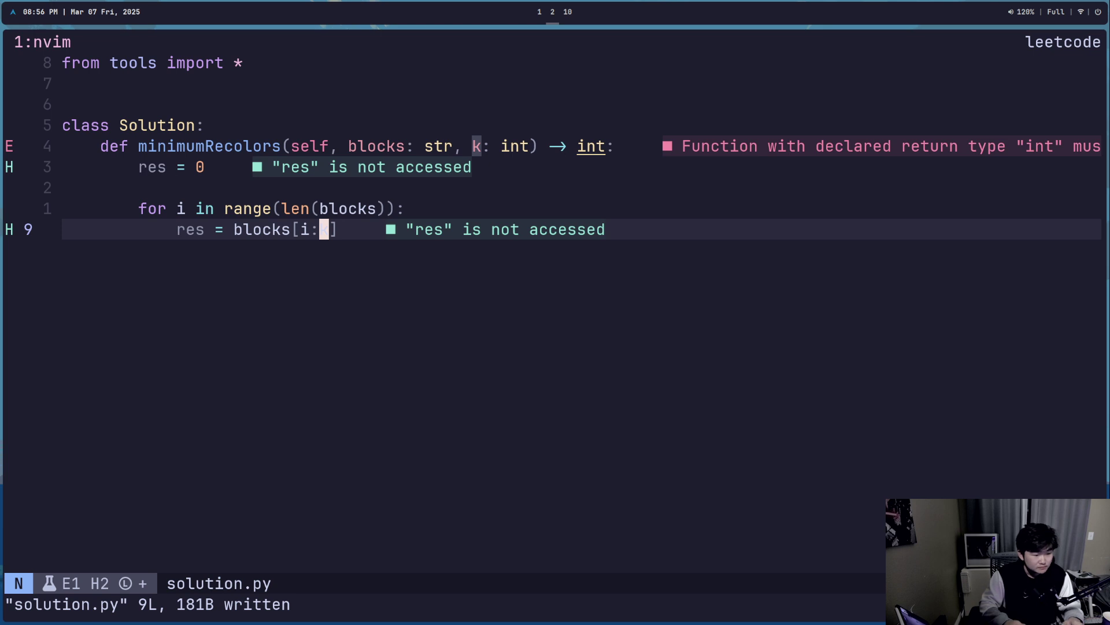
text(ores =)
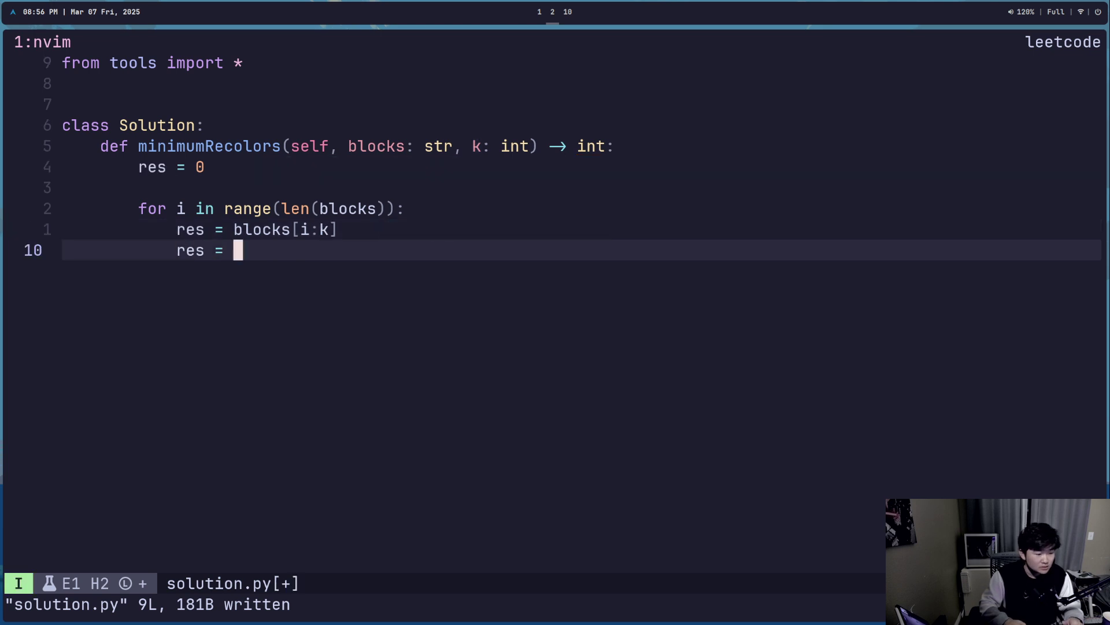
key(Escape)
key(d)
key(d)
key(k)
key(j)
key(o)
key(Return)
key(BackSpace)
text(return res)
key(Escape)
- Wrap the slice as res = min(res, blocks[i:k])
key(k)
key(k)
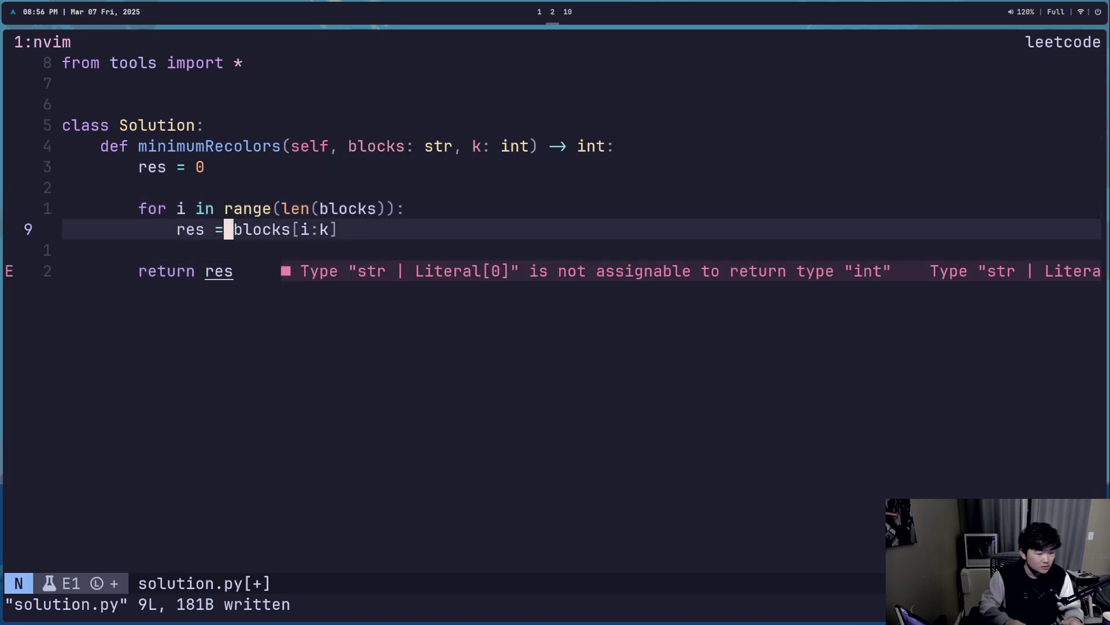
key(e)
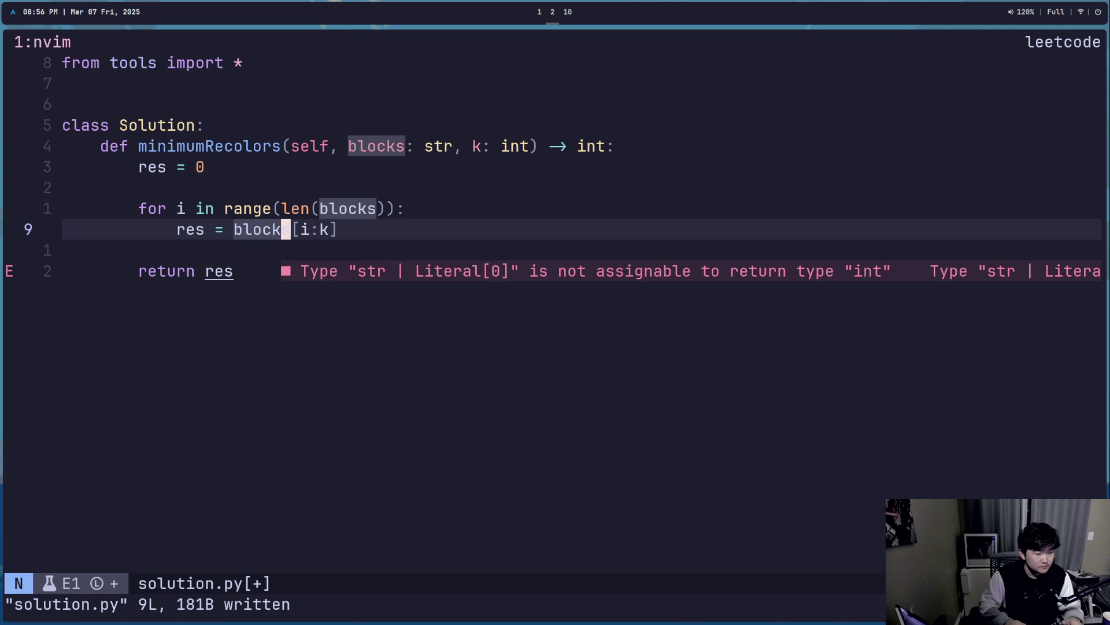
key(b)
text(i)
text(min()
text(res,)
key(Escape)
text(A))
key(Escape)
- Fix the closing slice bracket after k in the min line
key(F[)
key(b)
key(f))
key(X)
key(h)
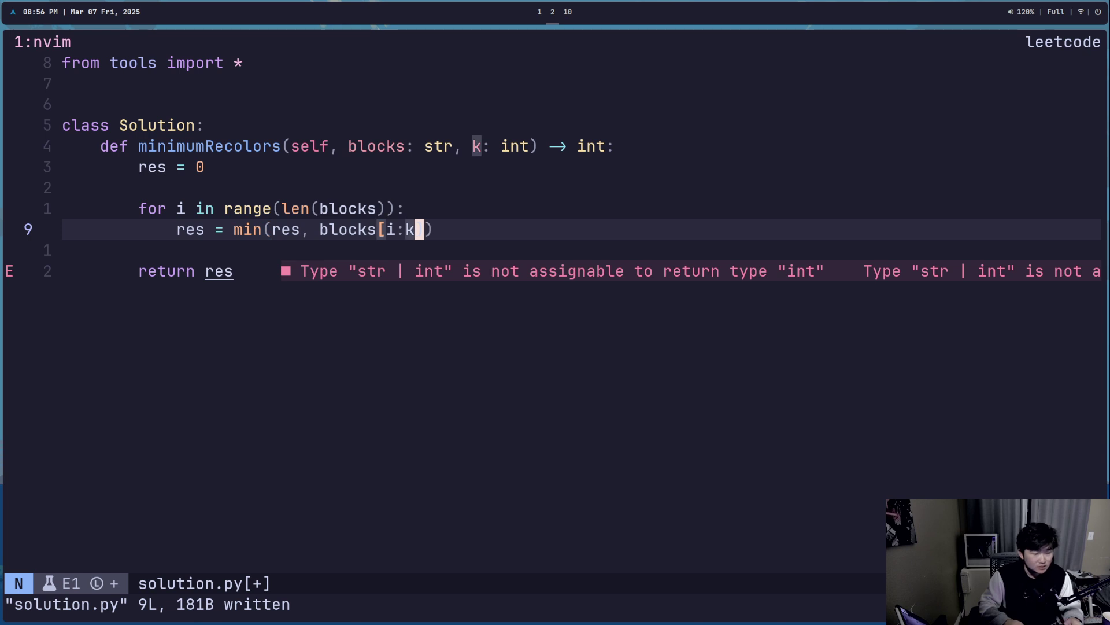
text(a])
key(Escape)
key(F)
key(i)
key(super+2)
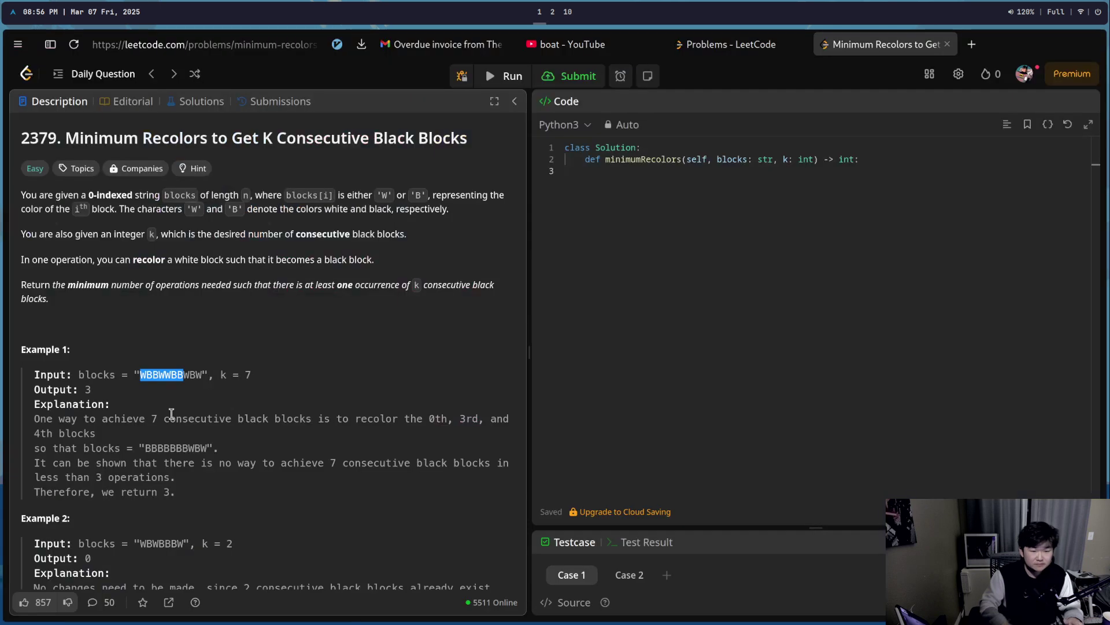
- Search Google for 'count python' in a new tab and open the W3Schools count() result
key(ctrl+t)
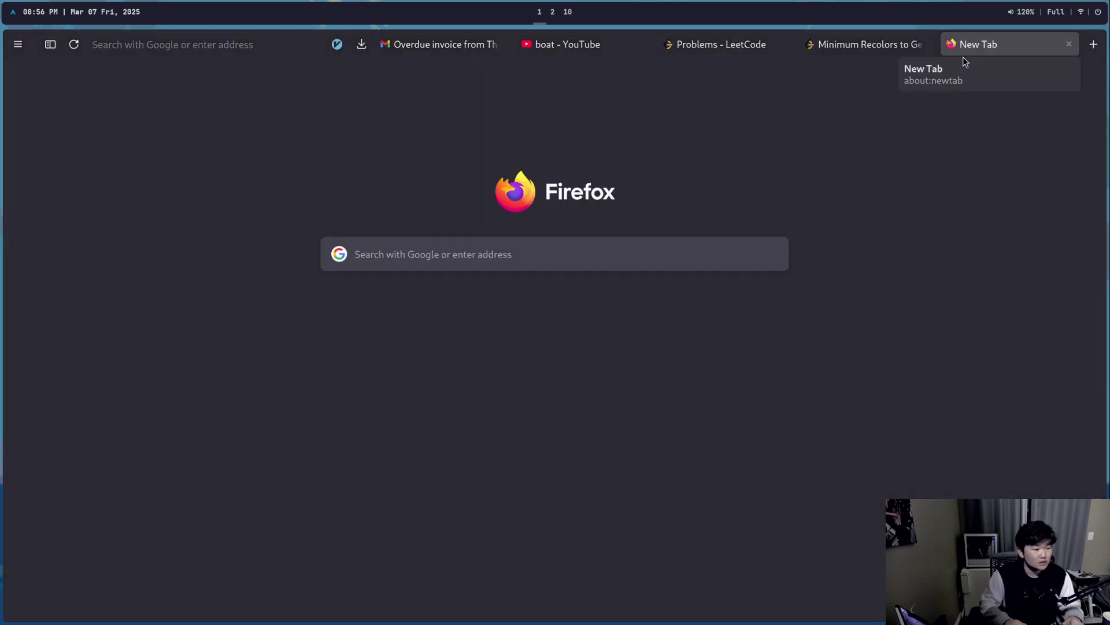
text(count)
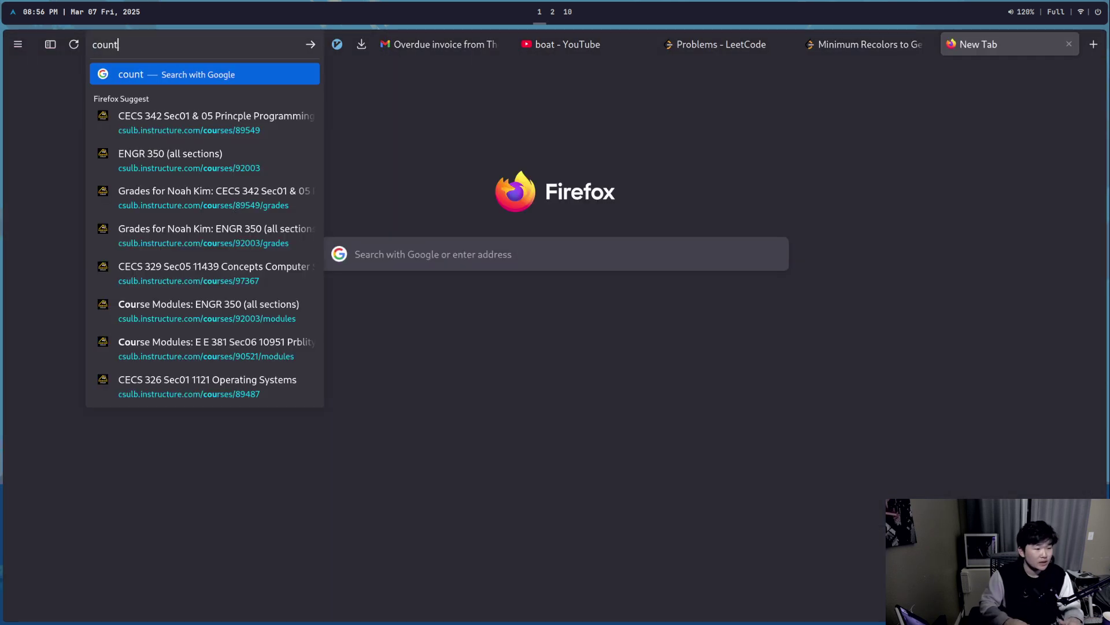
text( pytho)
key(Return)
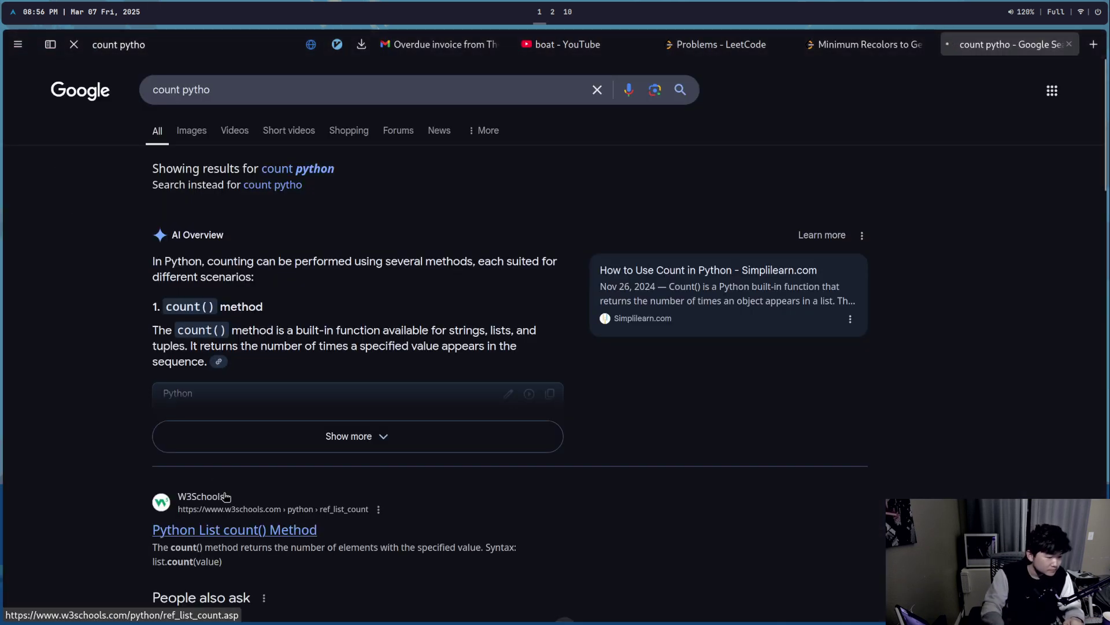
scroll(474, 379, down, 3)
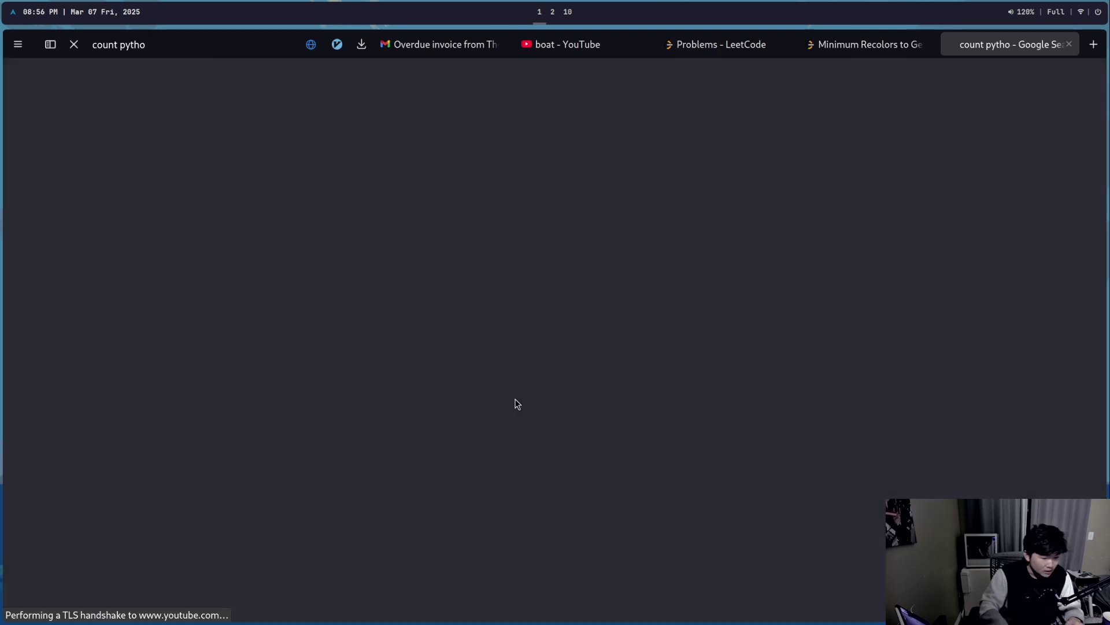
key(super+1)
text(in(res, blocks[i:k)
- Change the loop line to res = min(res, blocks[i:k].count("W")) and save solution.py
key(End)
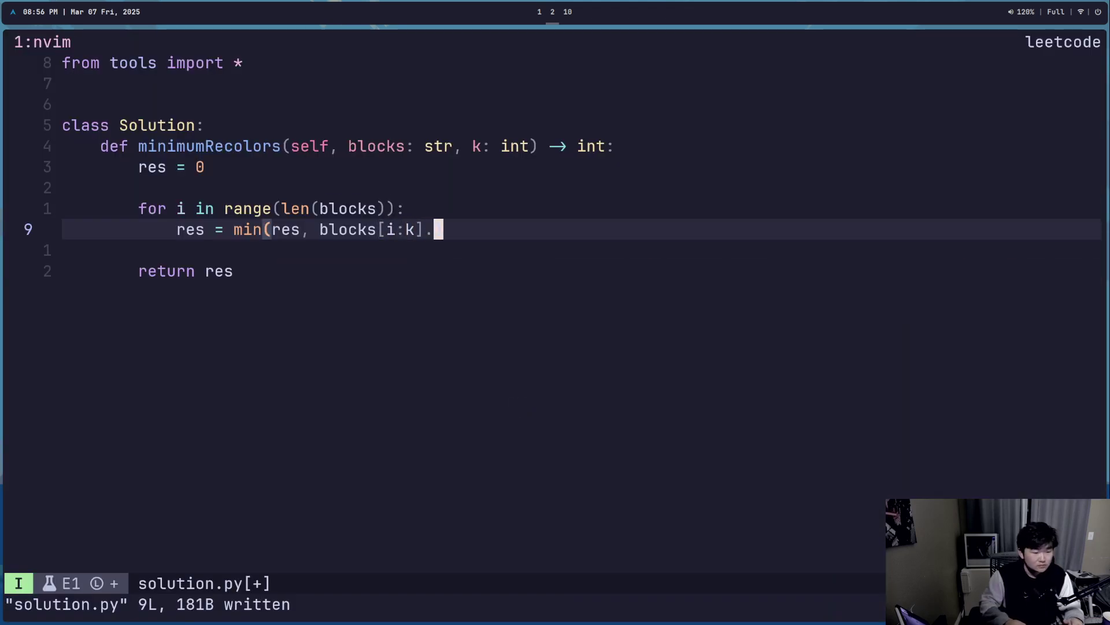
key(BackSpace)
text(.count()
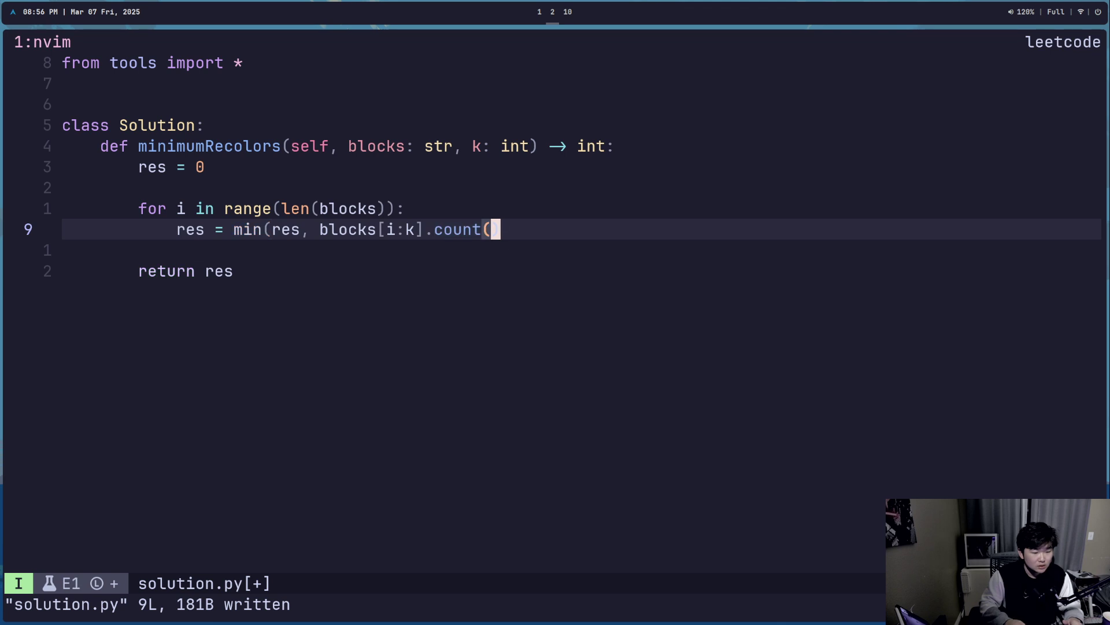
text())
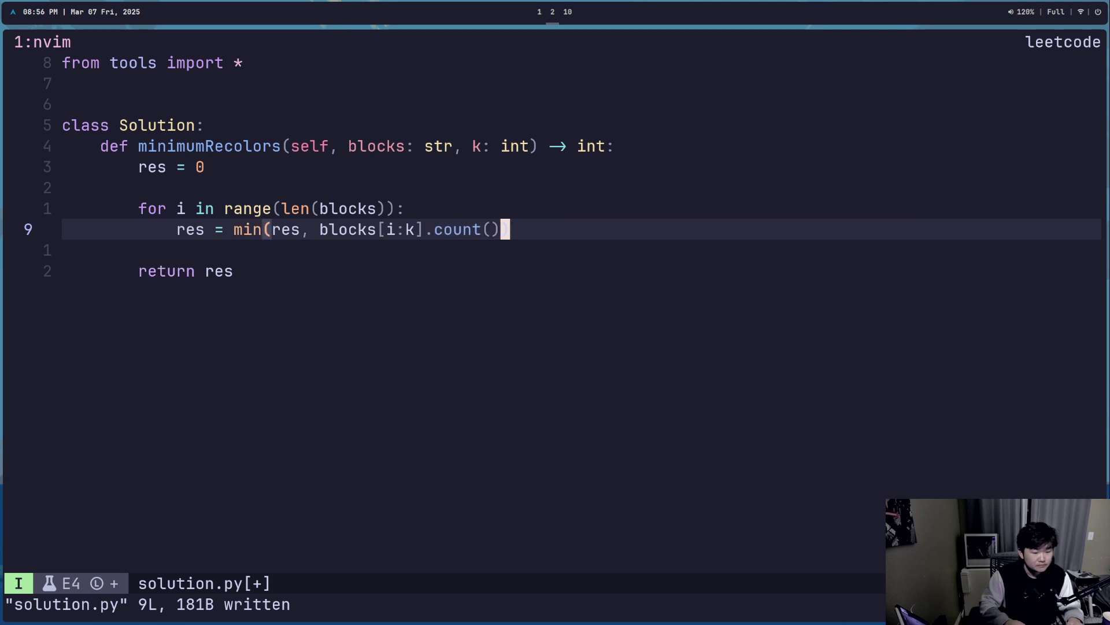
key(Escape)
text(i"W")
key(Escape)
text(:w)
key(Return)
text(ggVGy)
key(super+2)
click(720, 45)
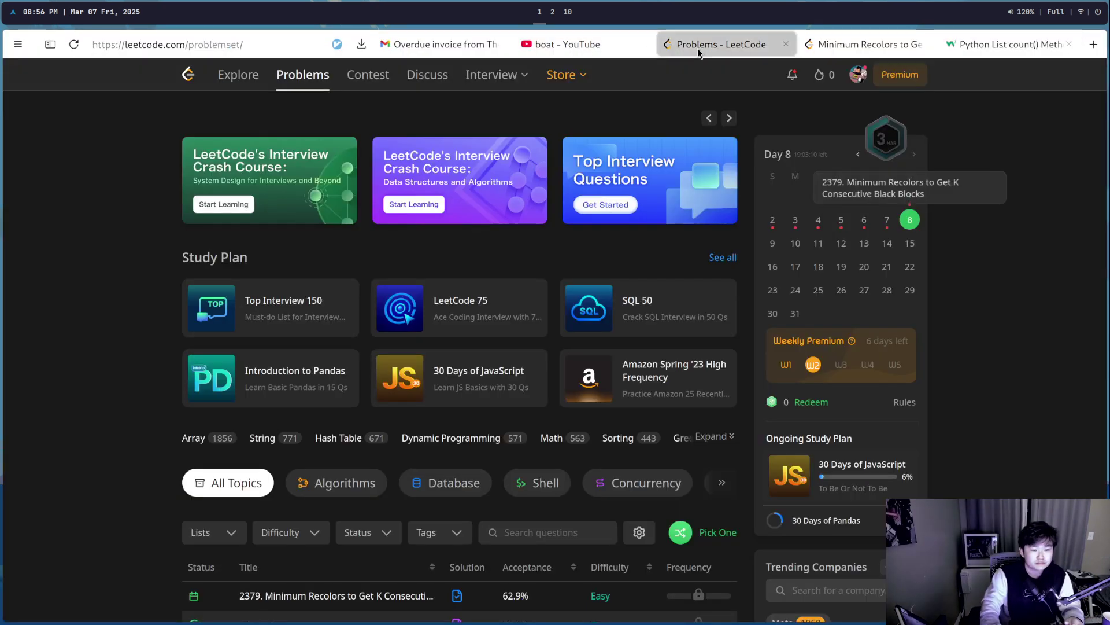
- Paste the min-count solution into LeetCode without the import line and run it: output 0, expected 3
click(439, 45)
click(863, 44)
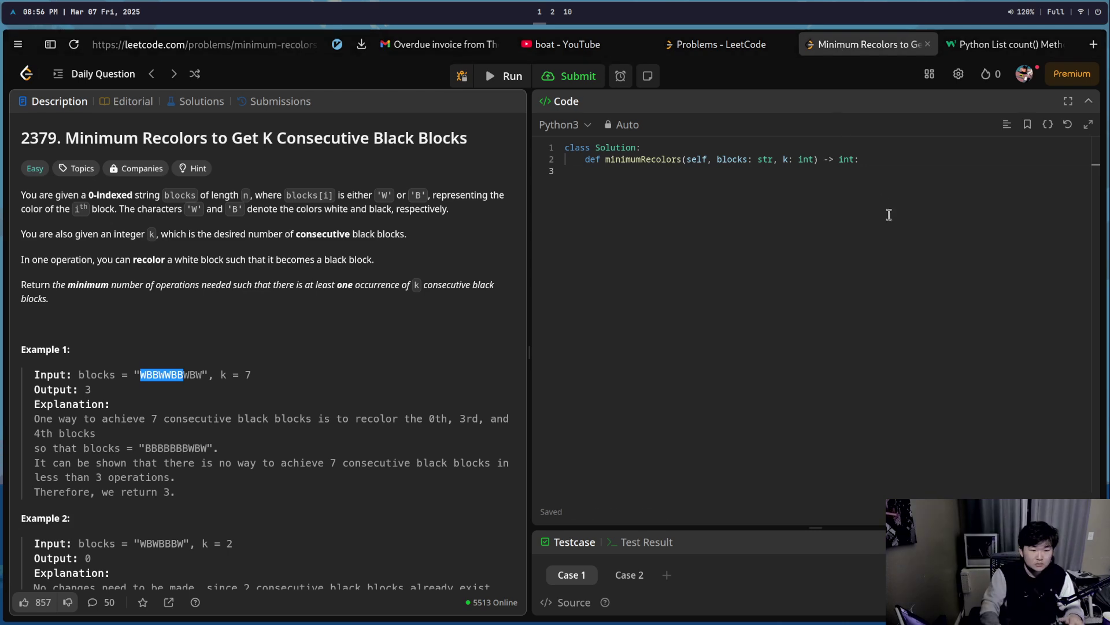
drag(868, 174, 531, 159)
text(from tools import *   class Solution:     def minimumRecolors(self, blocks: str, k: int) -> int:         res = 0          for i in range(len(blocks)):             res = min(res, blocks[i:k].count("W"))          return res)
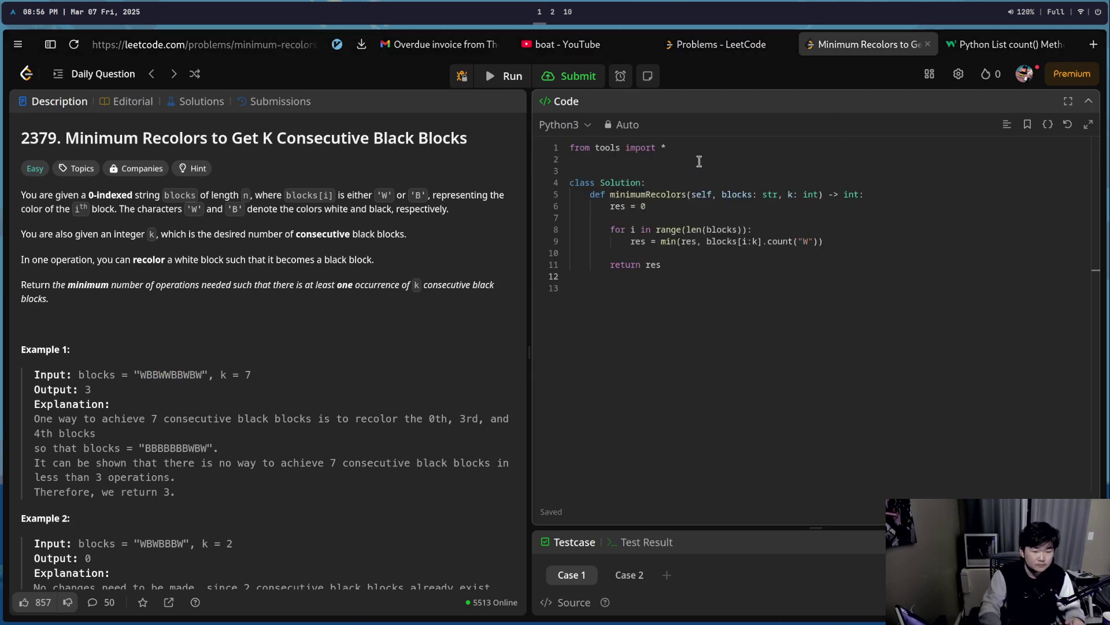
drag(668, 147, 569, 147)
key(BackSpace)
click(579, 76)
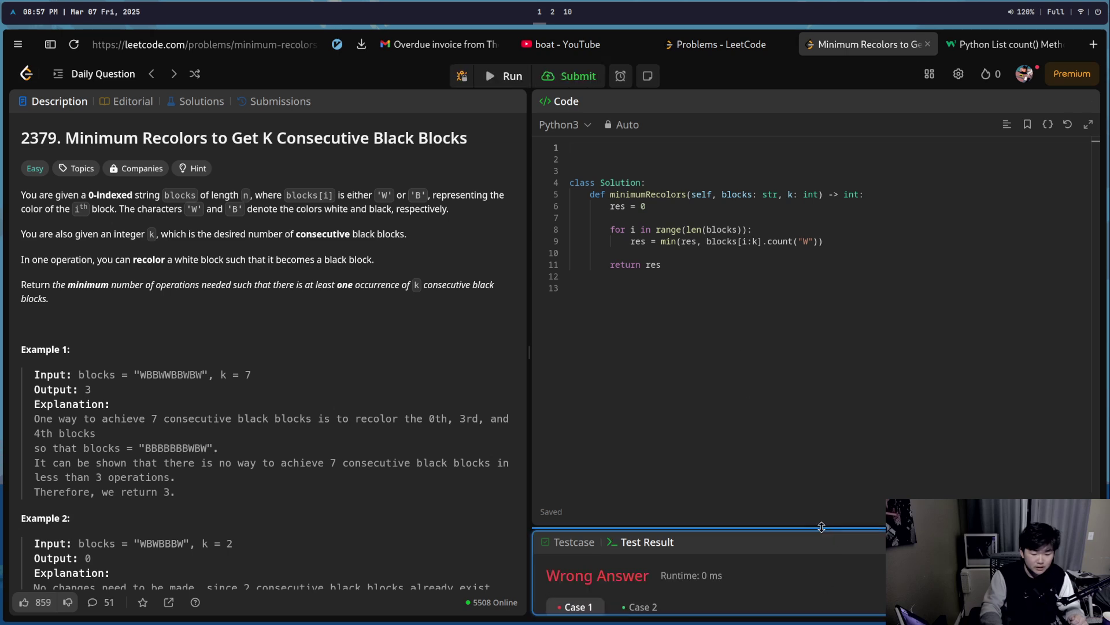
drag(822, 526, 822, 378)
scroll(711, 548, down, 3)
scroll(728, 502, up, 3)
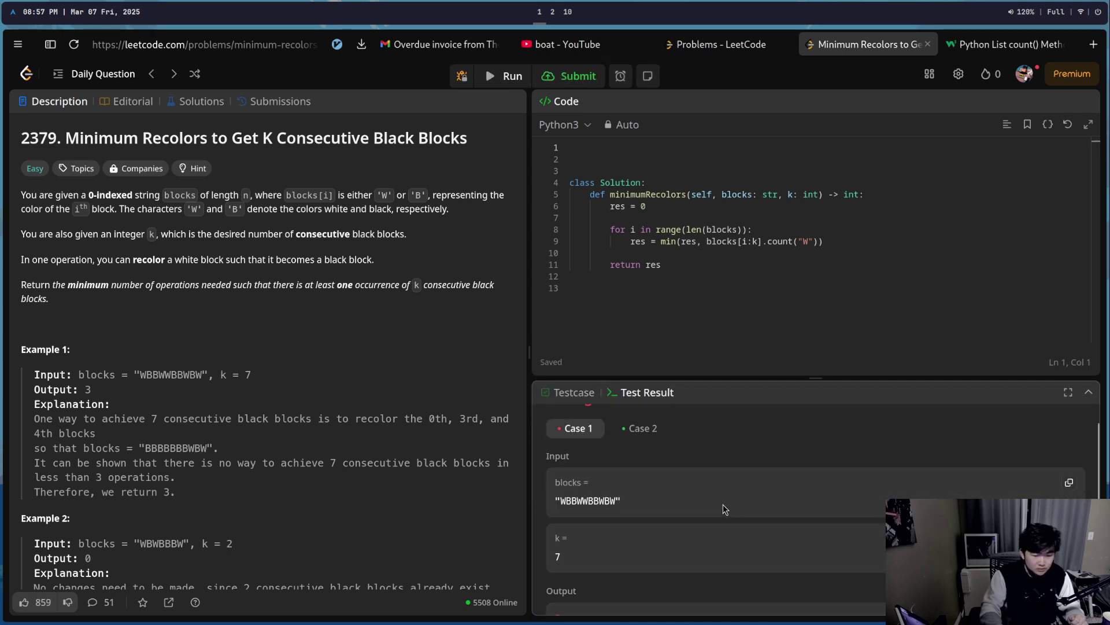
scroll(785, 534, down, 3)
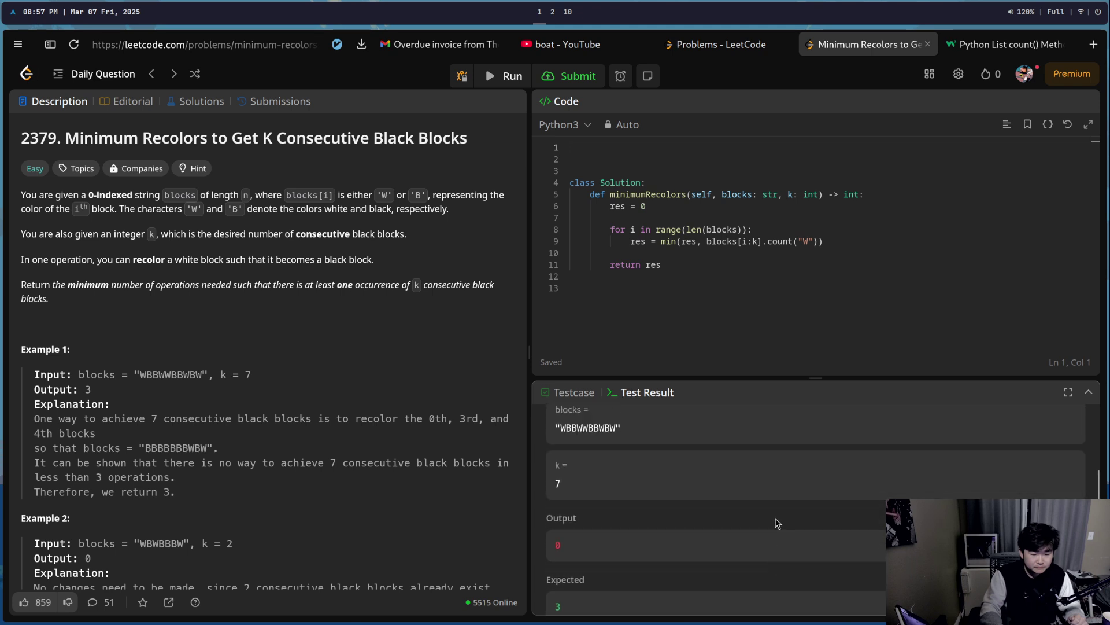
scroll(776, 518, up, 3)
- Initialise res to float("-inf") and save solution.py
key(super+1)
key(k)
key(i)
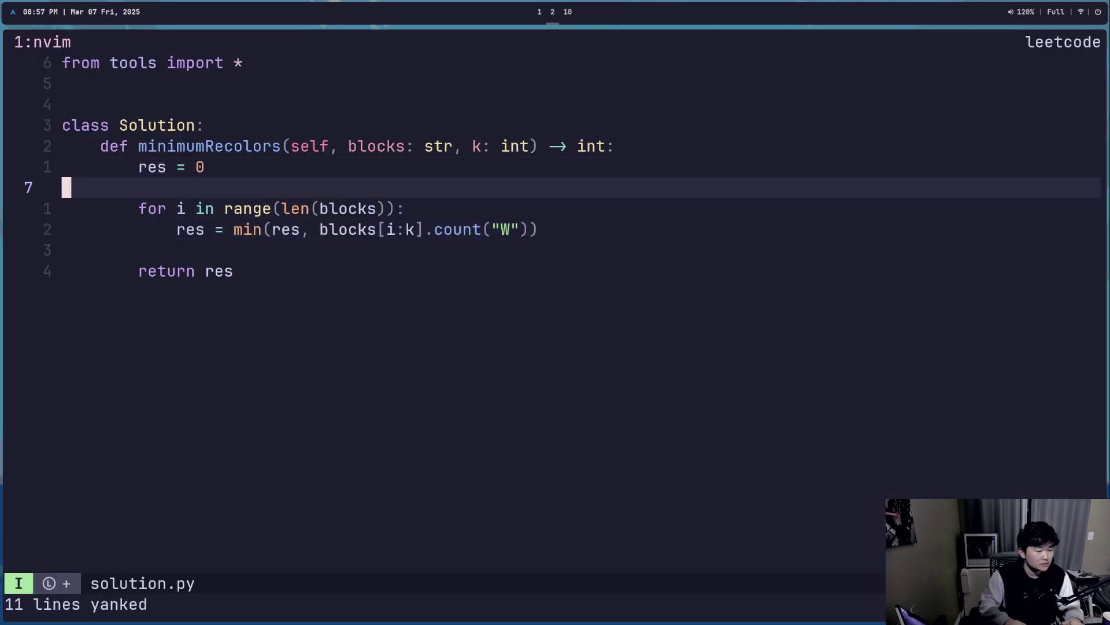
key(Escape)
key(k)
key(A)
key(BackSpace)
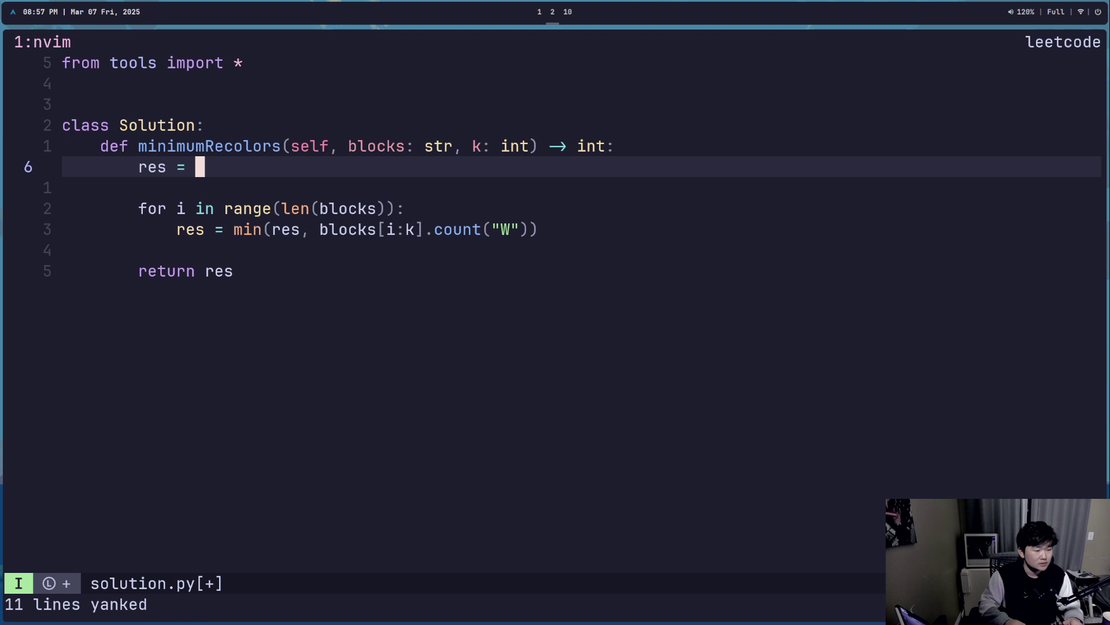
text(float(")
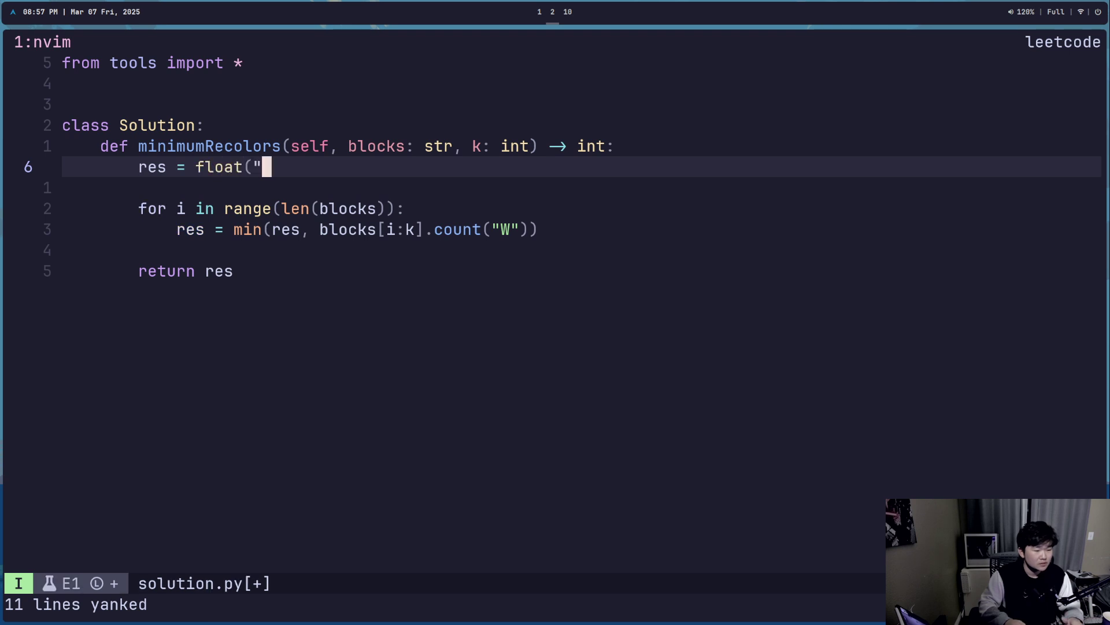
text(-inf")
key(Escape)
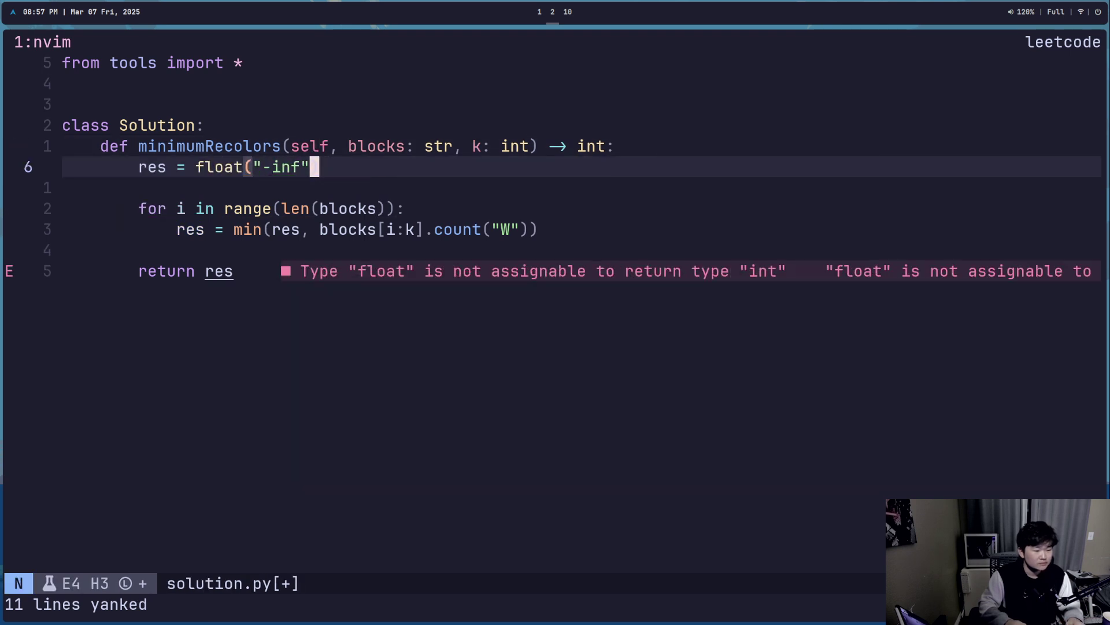
text(:w)
key(Return)
- Yank the solution from the class line through the return line
key(k)
key(k)
key(k)
key(j)
key(k)
key(v)
key(j)
key(})
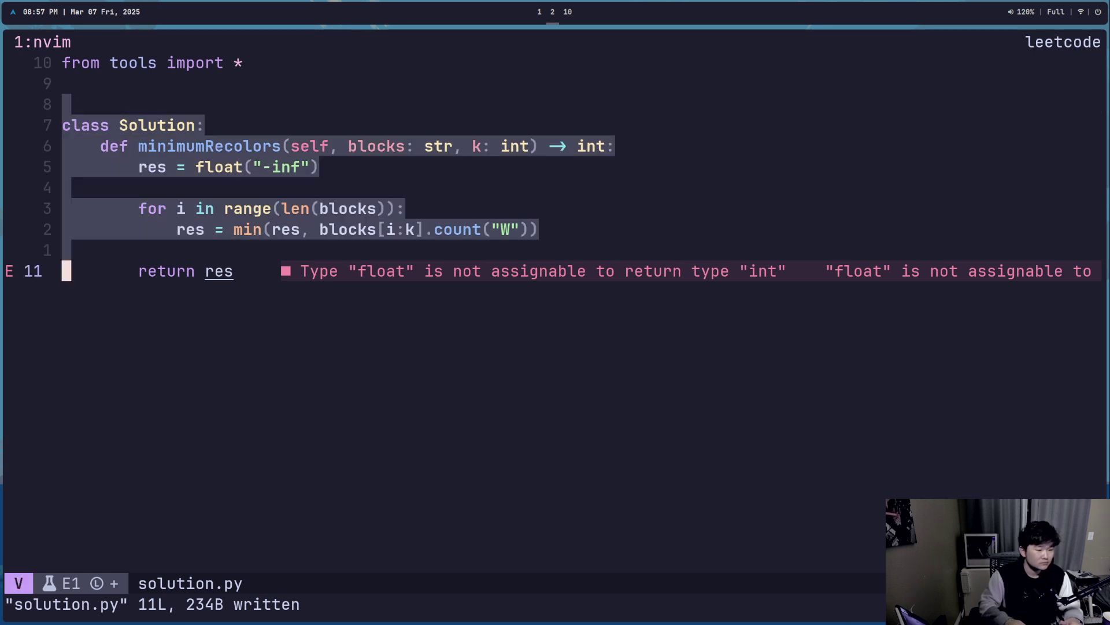
key(y)
key(alt+Tab)
key(alt+Tab)
key(j)
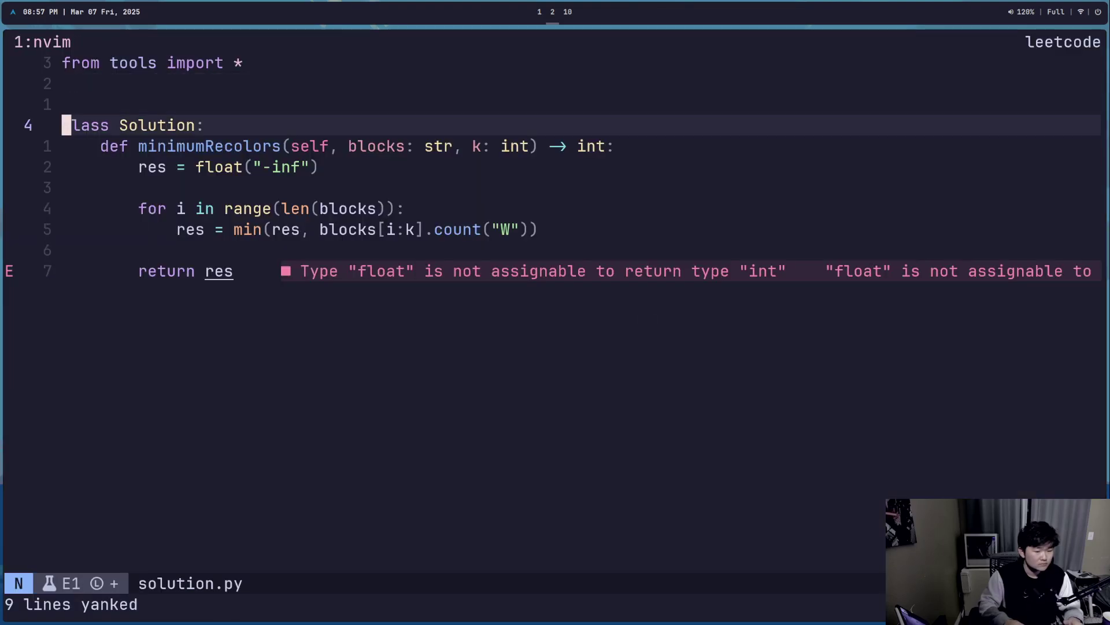
key(j)
key(j)
key(j)
key(j)
key(j)
key(j)
text(j)
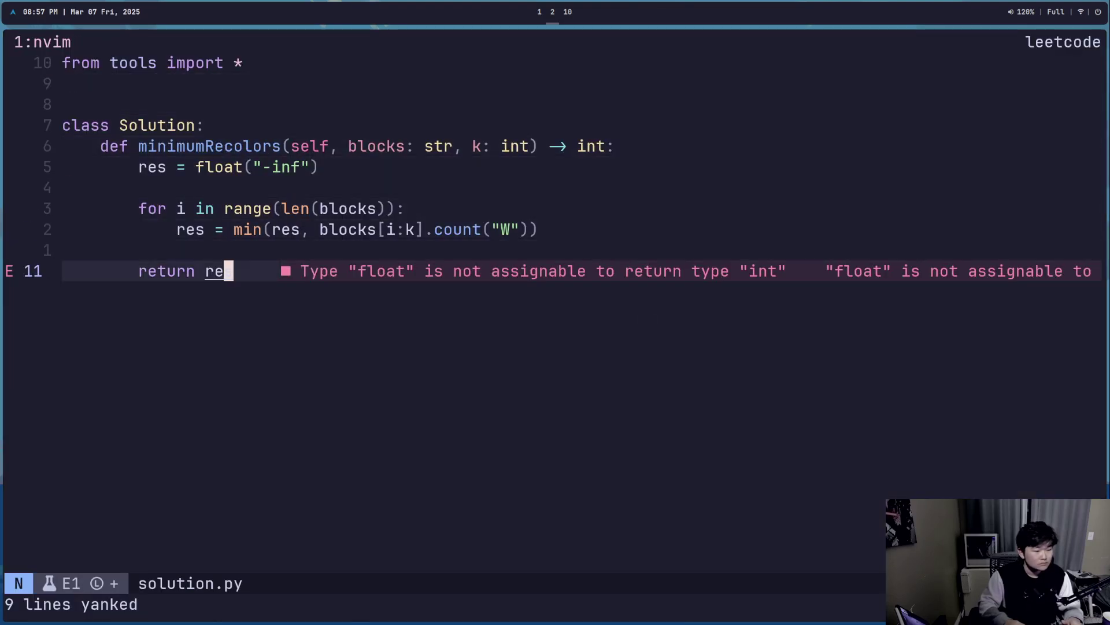
text(a)
text( if)
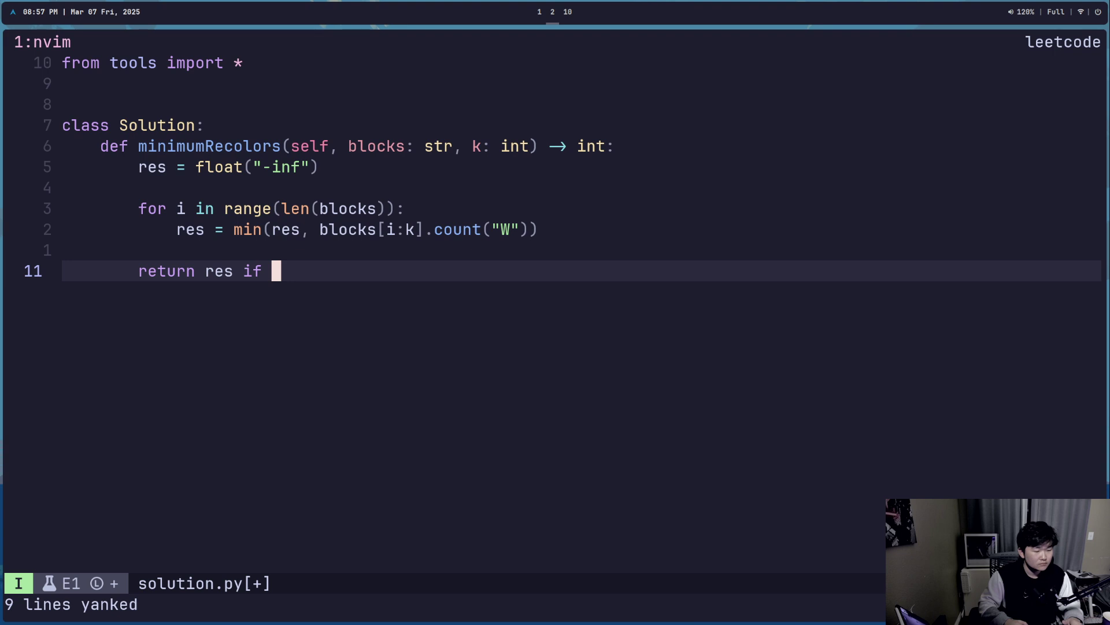
- Remove the unfinished 'if' from the return line and re-copy the whole solution
key(alt+Tab)
key(alt+Tab)
key(Escape)
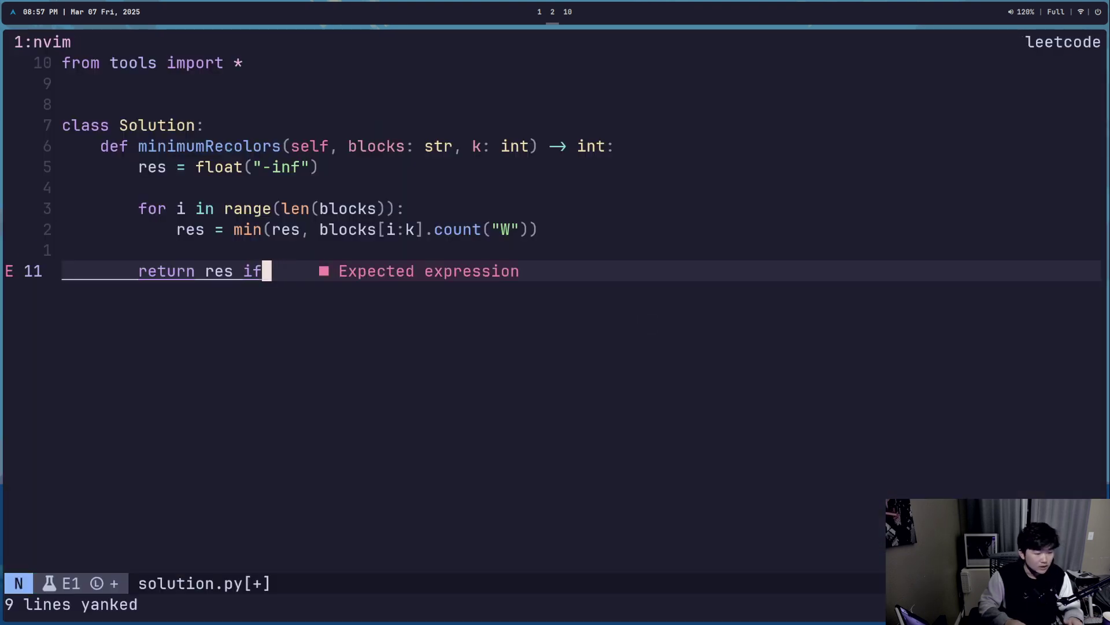
key(a)
key(BackSpace)
key(BackSpace)
key(BackSpace)
key(Escape)
key(V)
key(g)
key(g)
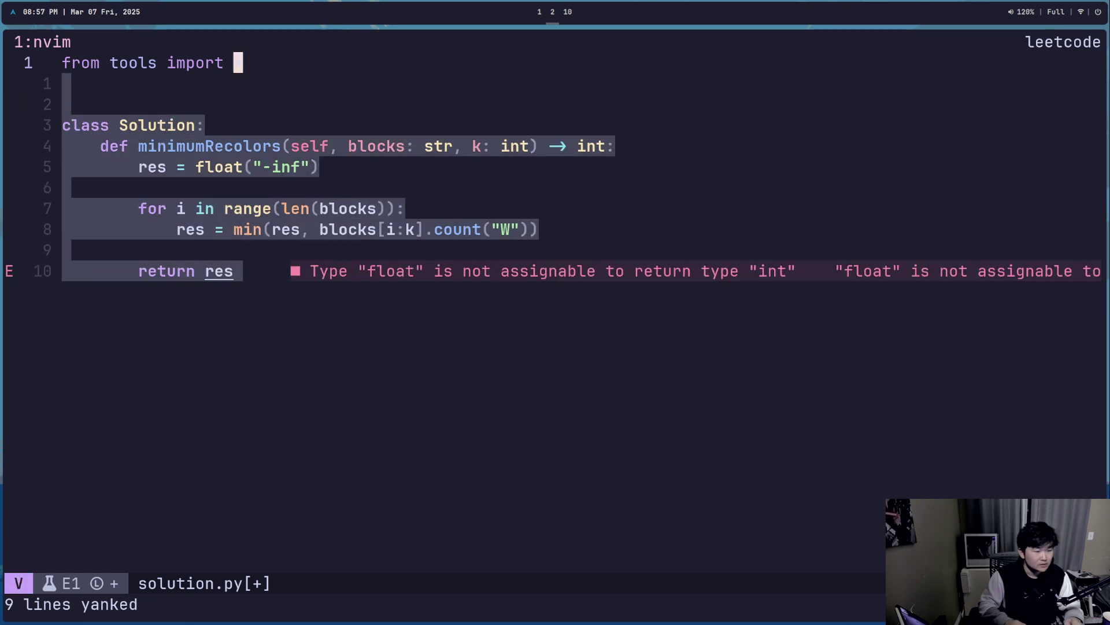
key(j)
key(y)
key(alt+Tab)
- Replace LeetCode's code with the float("-inf") version and run it, getting null instead of 3
click(644, 313)
key(ctrl+a)
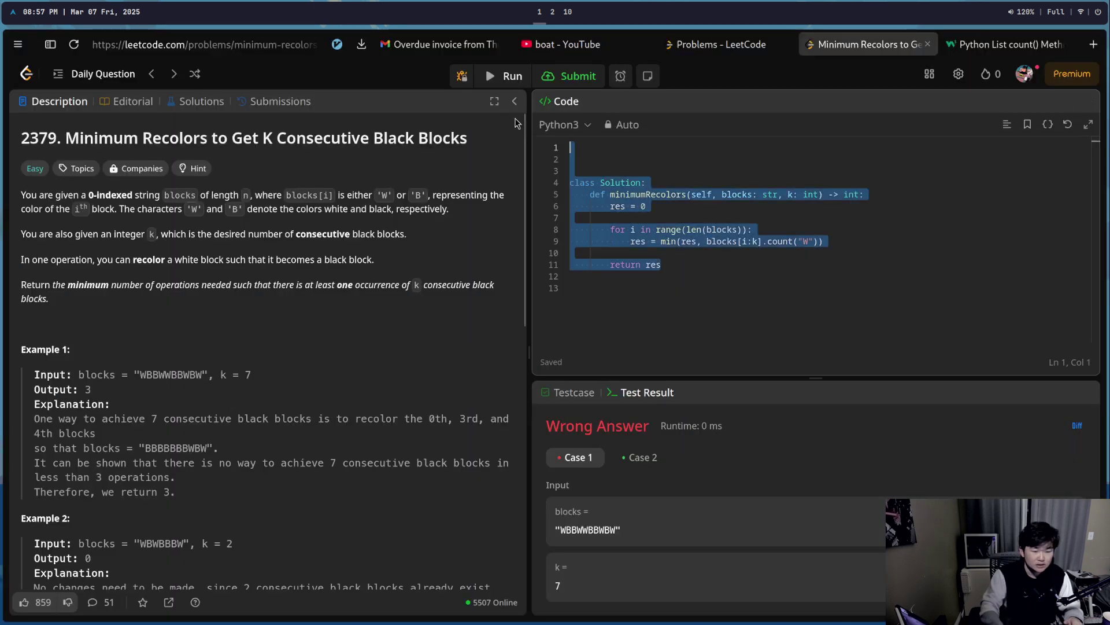
key(ctrl+v)
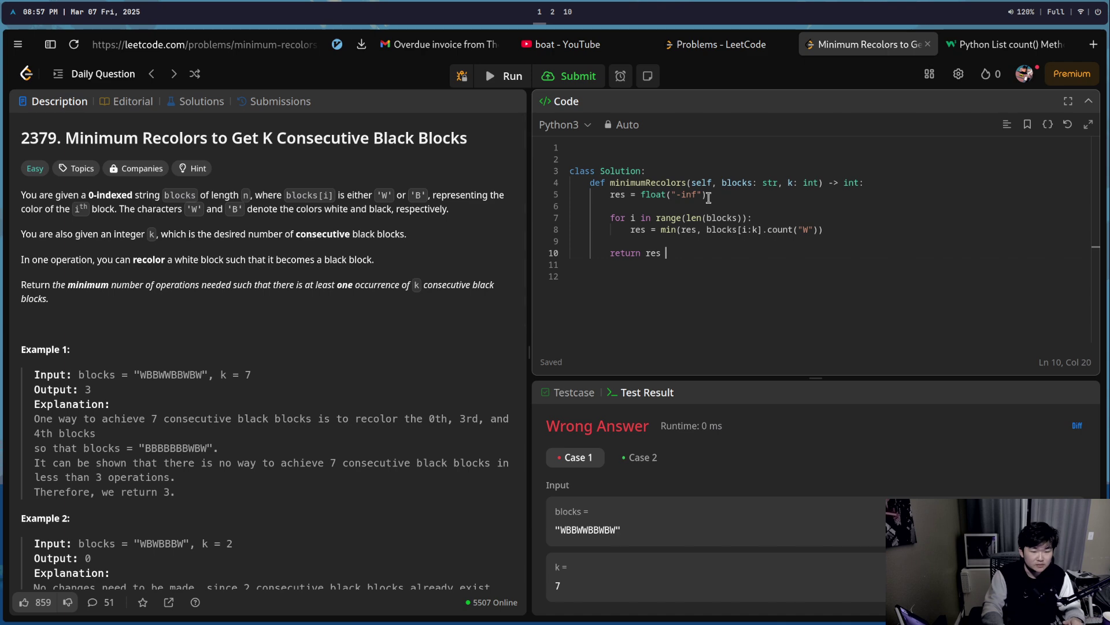
drag(614, 218, 573, 241)
scroll(208, 370, down, 5)
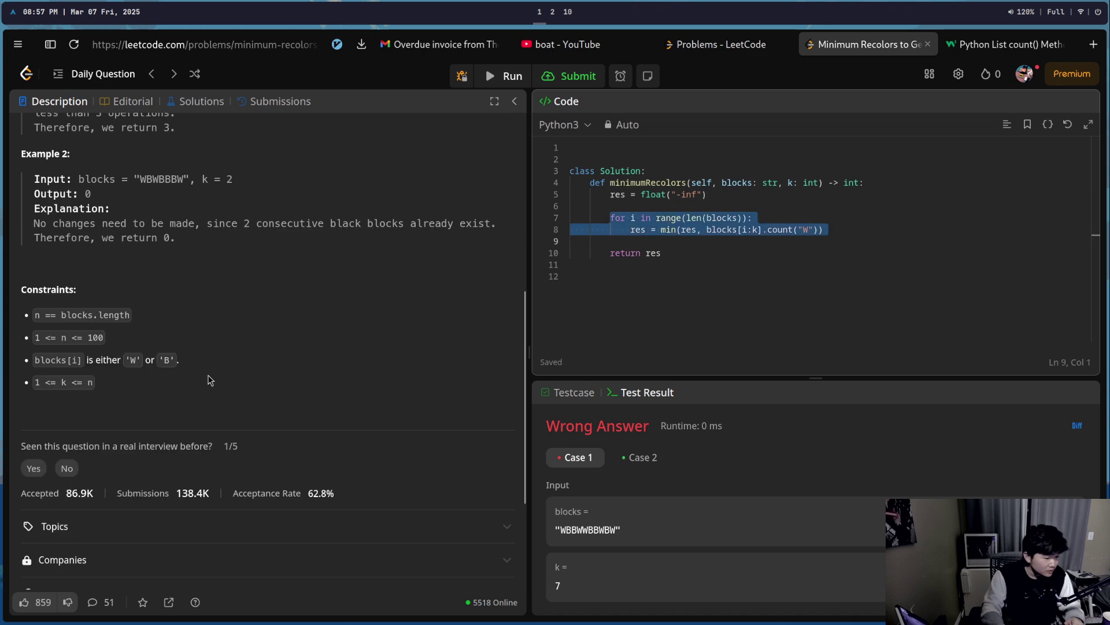
scroll(244, 377, up, 5)
scroll(244, 377, up, 5)
scroll(245, 302, down, 2)
scroll(244, 302, up, 2)
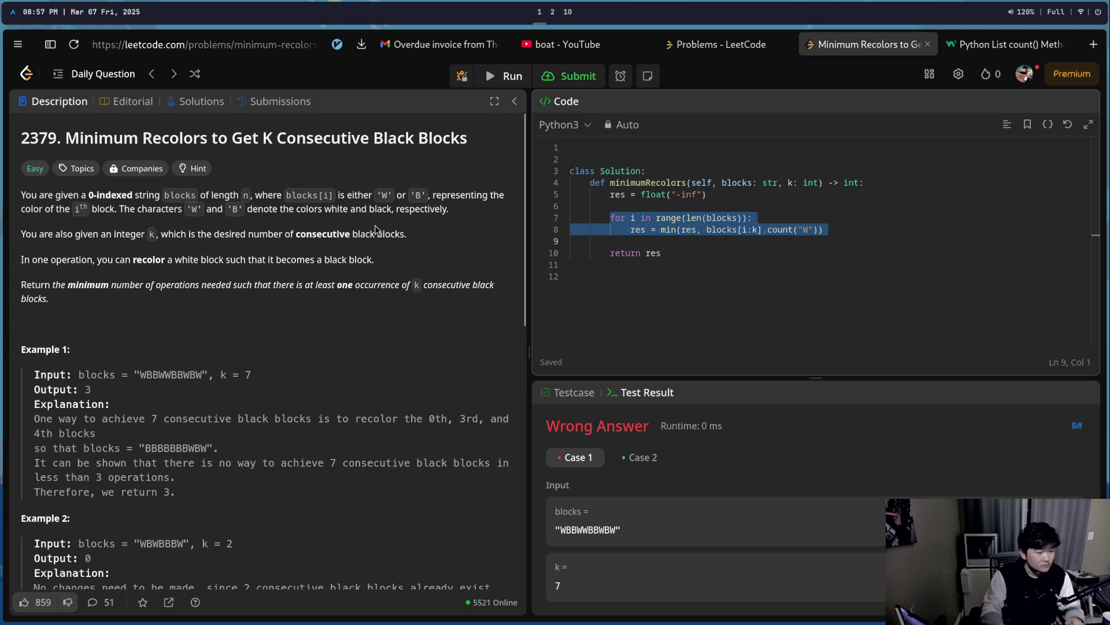
click(393, 332)
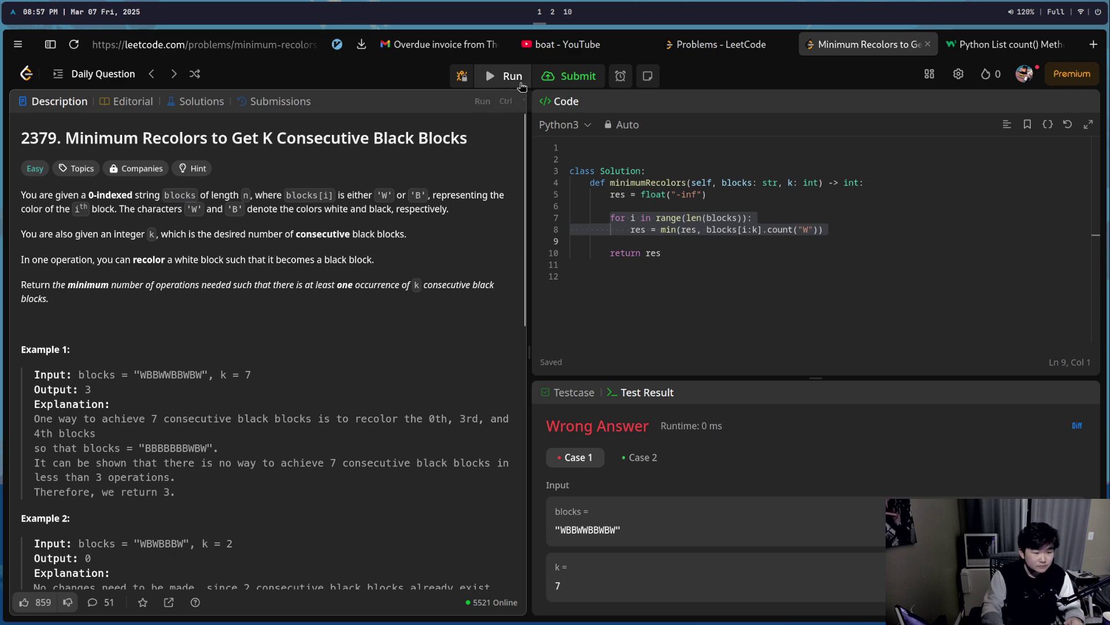
click(506, 75)
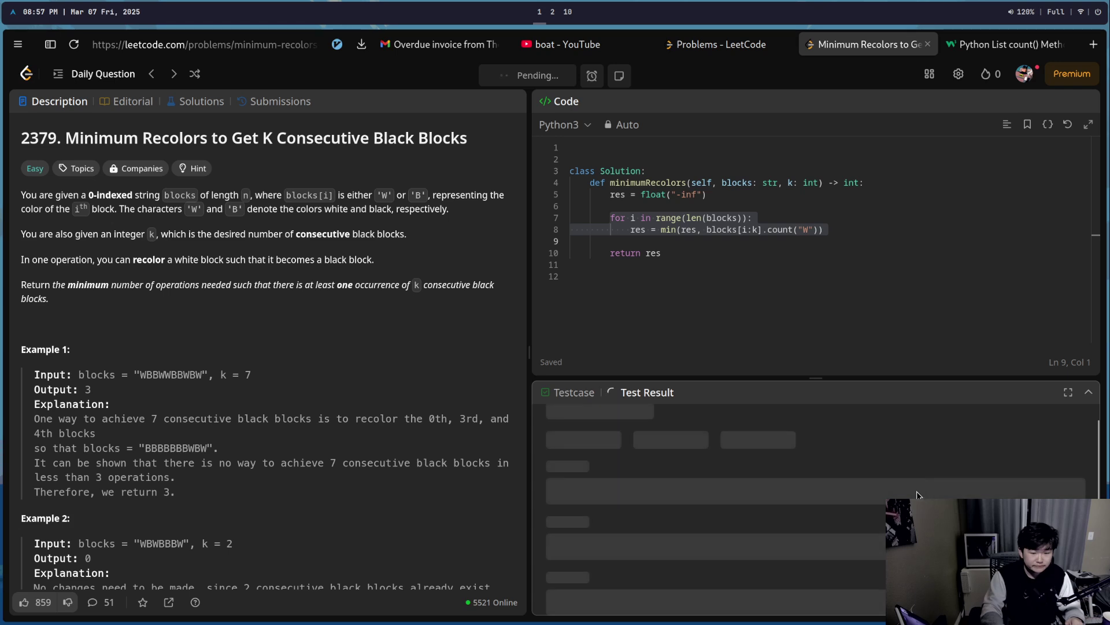
scroll(798, 538, down, 3)
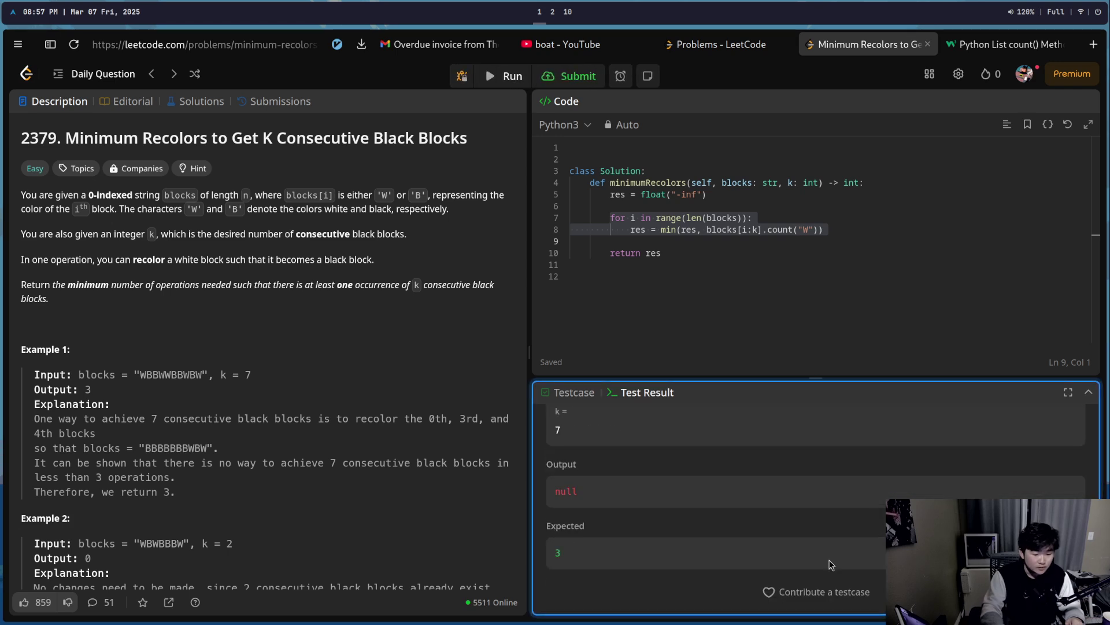
scroll(763, 468, up, 3)
- Check the documentation for min in the loop body
key(super+1)
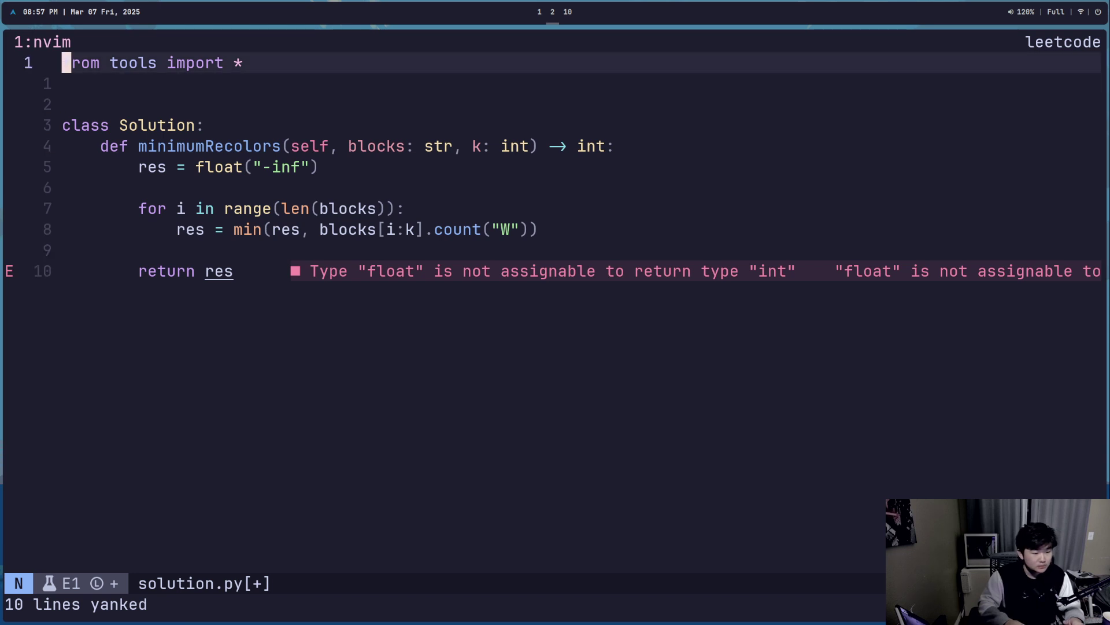
key(6j)
key(e)
key(e)
key(j)
key(k)
key(j)
key(w)
key(l)
key(K)
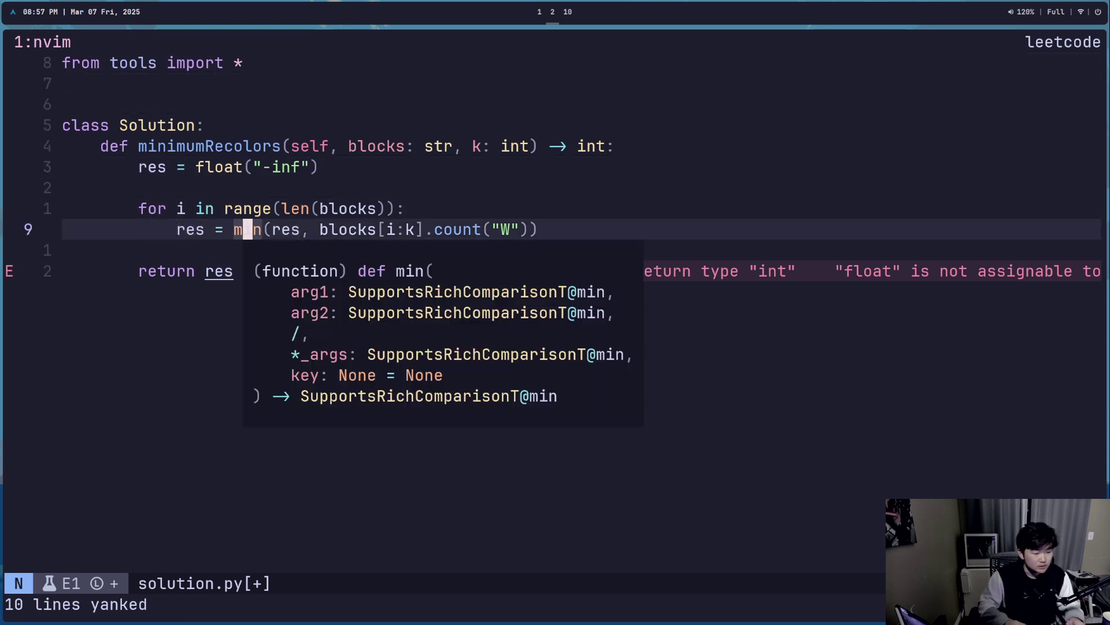
key(l)
key(l)
key(l)
key(w)
key(e)
key(l)
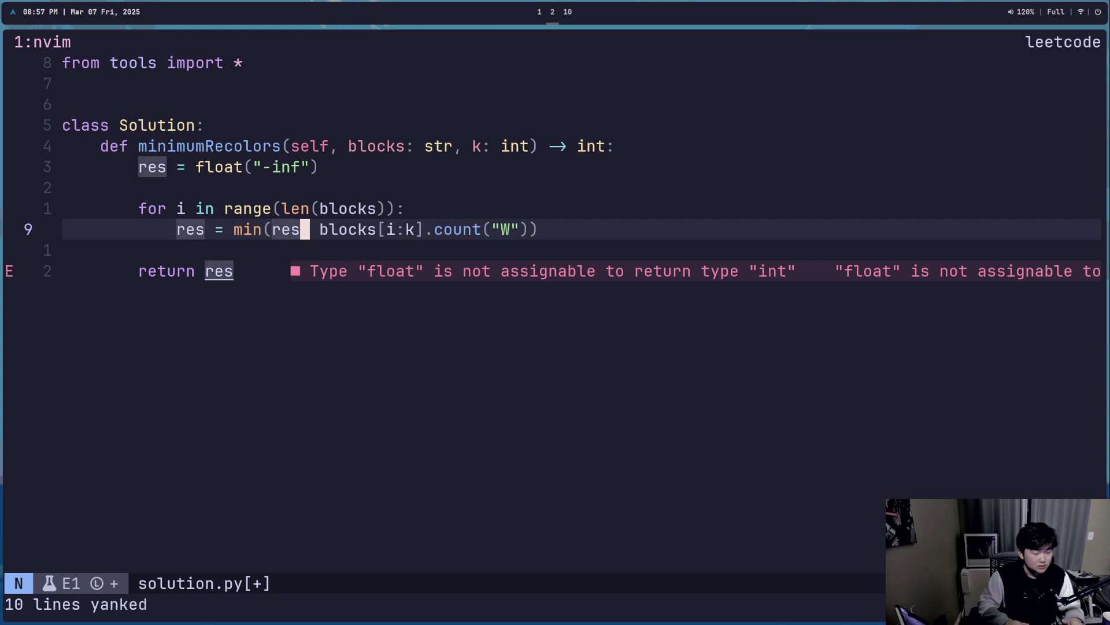
- Reset res to start at 0 and save solution.py
key(k)
key(j)
key(j)
key(k)
key(k)
key(k)
key(k)
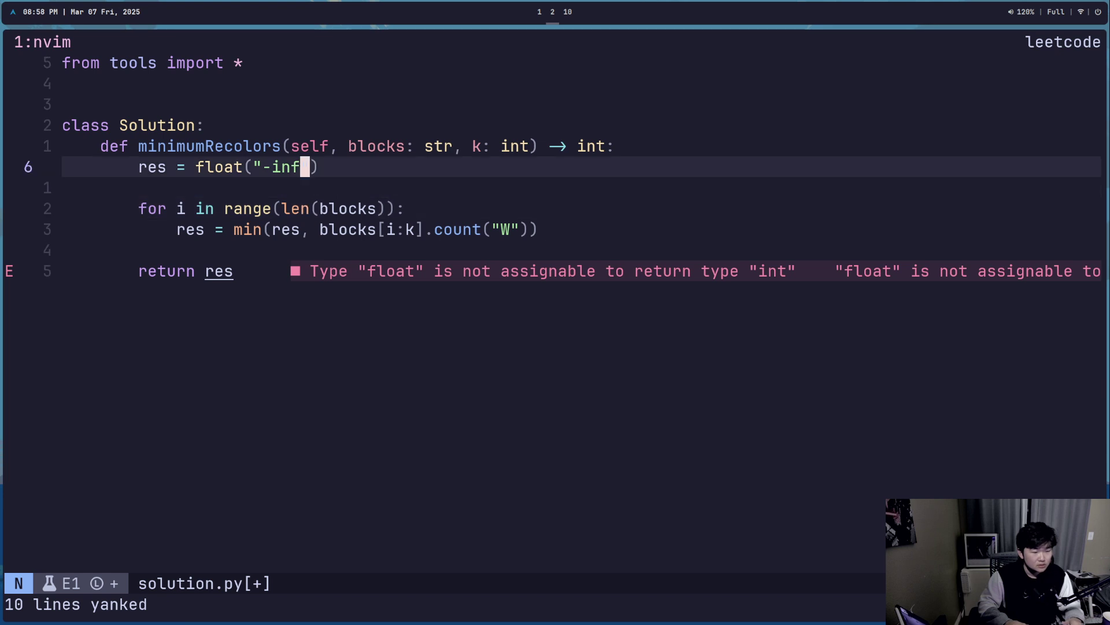
key(D)
key(i)
key(BackSpace)
key(BackSpace)
key(BackSpace)
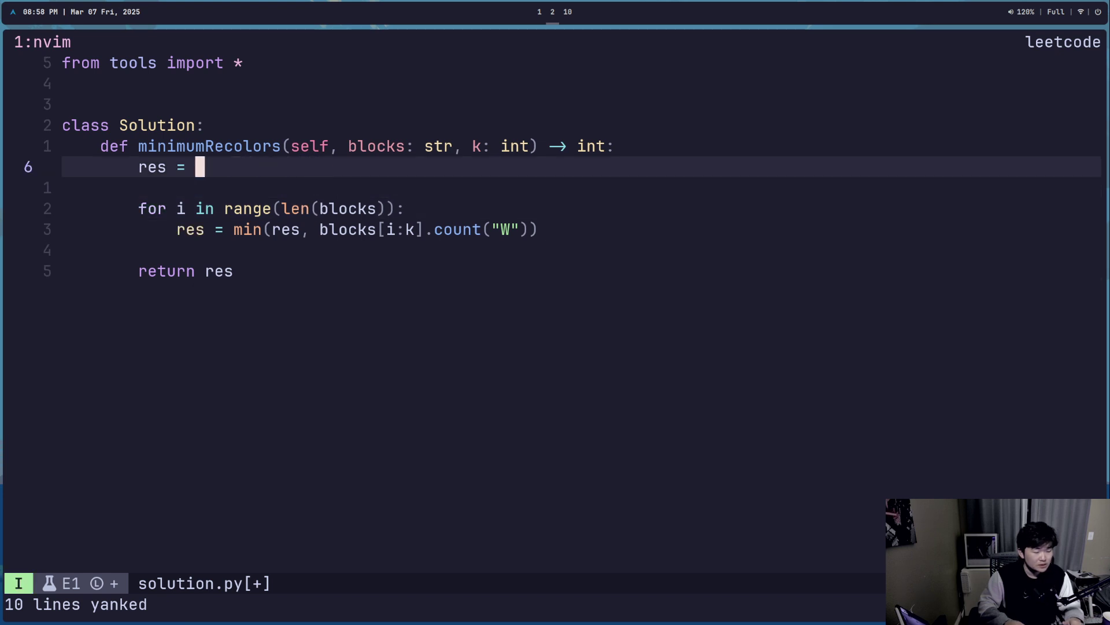
text(0)
key(Escape)
text(:w)
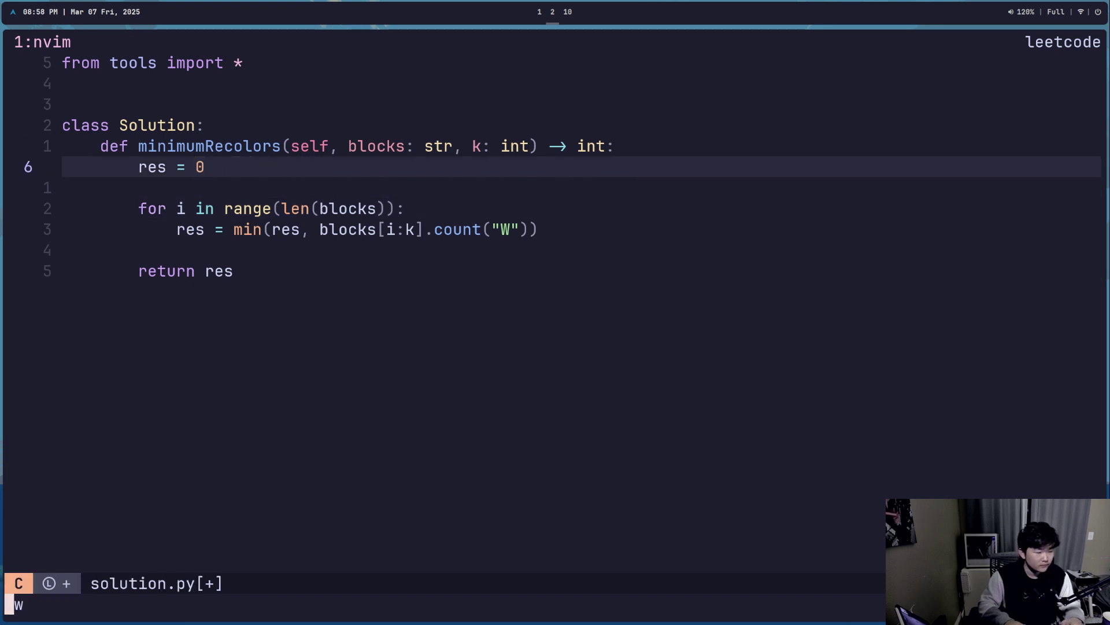
key(Return)
- Add a test = Solution() line below the class and begin a test. call line
key(5)
key(j)
key(o)
key(Return)
key(Return)
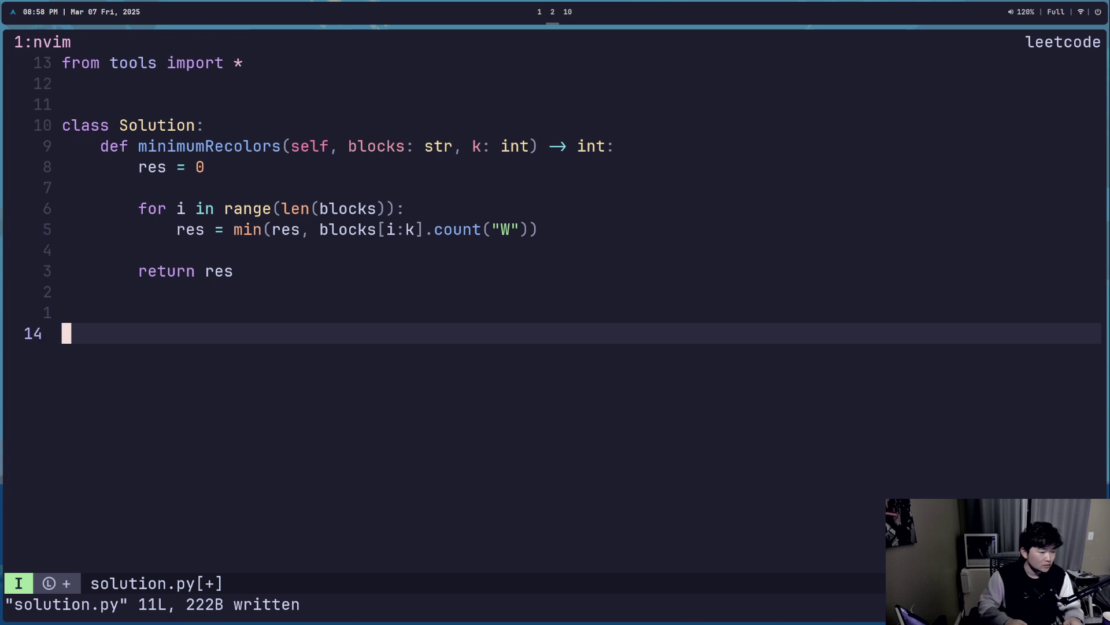
text(test = Solution())
key(Escape)
key(k)
key(j)
key(A)
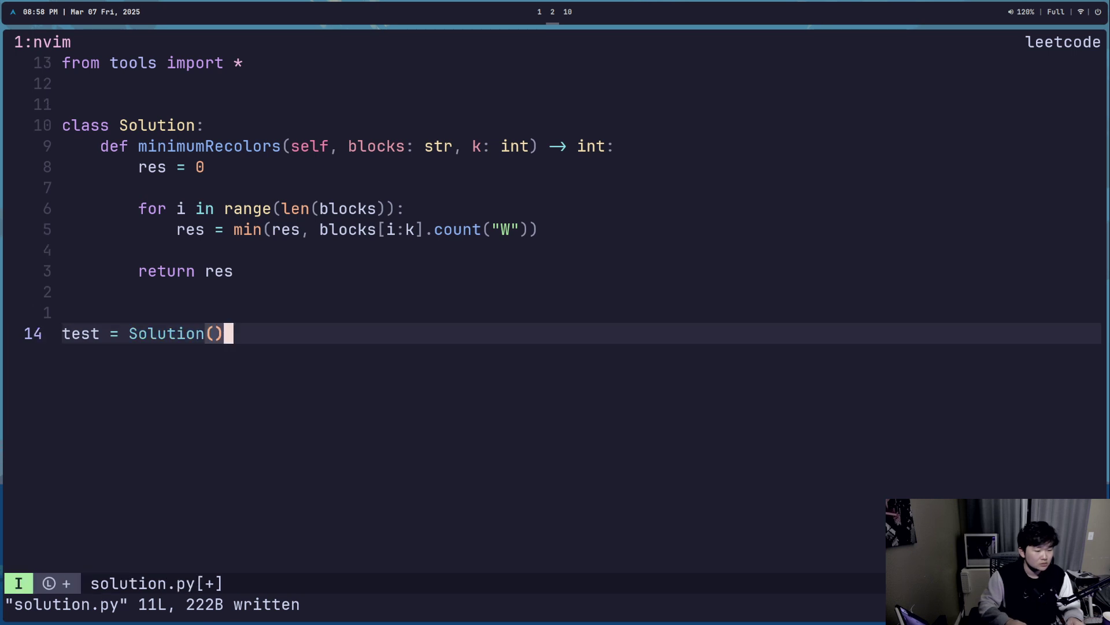
key(Return)
text(test.)
key(Escape)
key(k)
key(k)
- Complete the call as test.minimumRecolors using the yanked method name
key(5)
key(k)
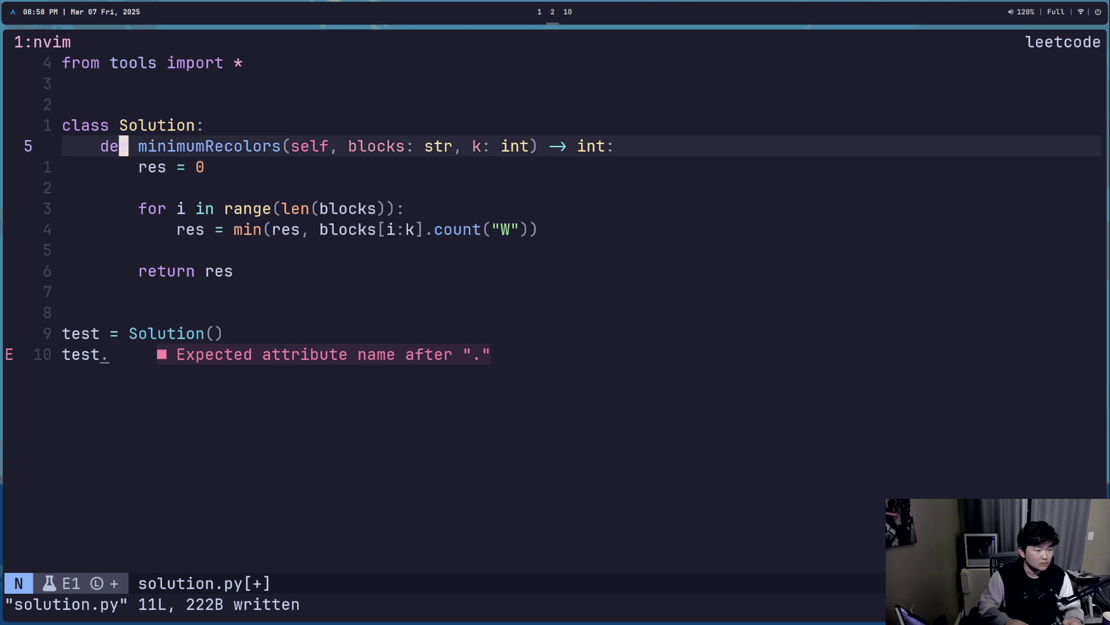
key(w)
key(v)
key(i)
key(w)
key(y)
key(1)
key(0)
key(j)
key(A)
key(ctrl+r)
text(0)
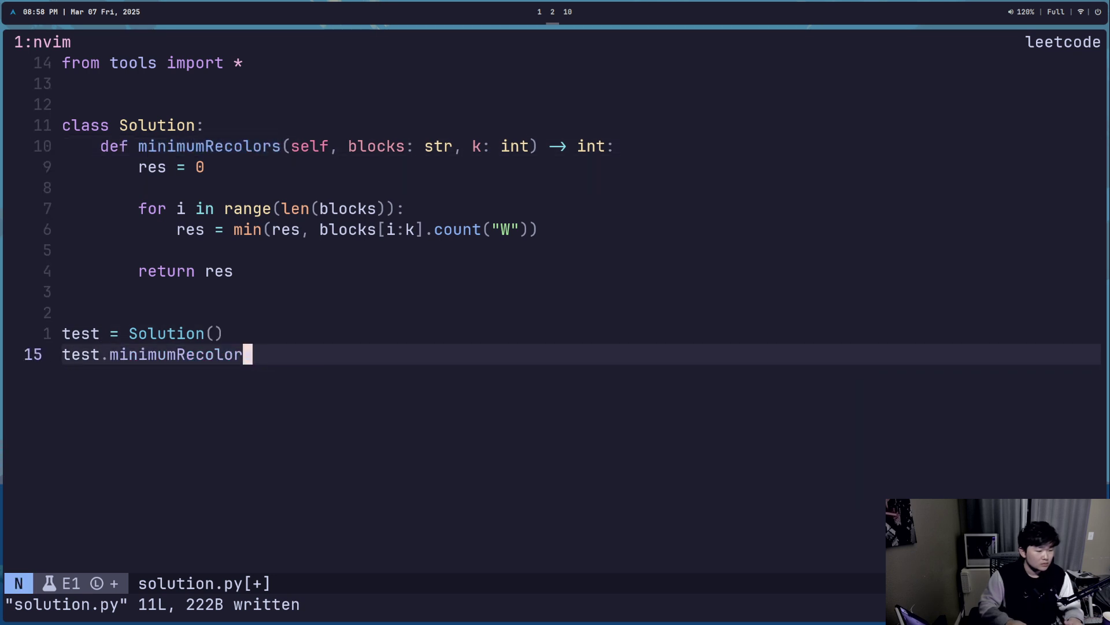
text(())
key(BackSpace)
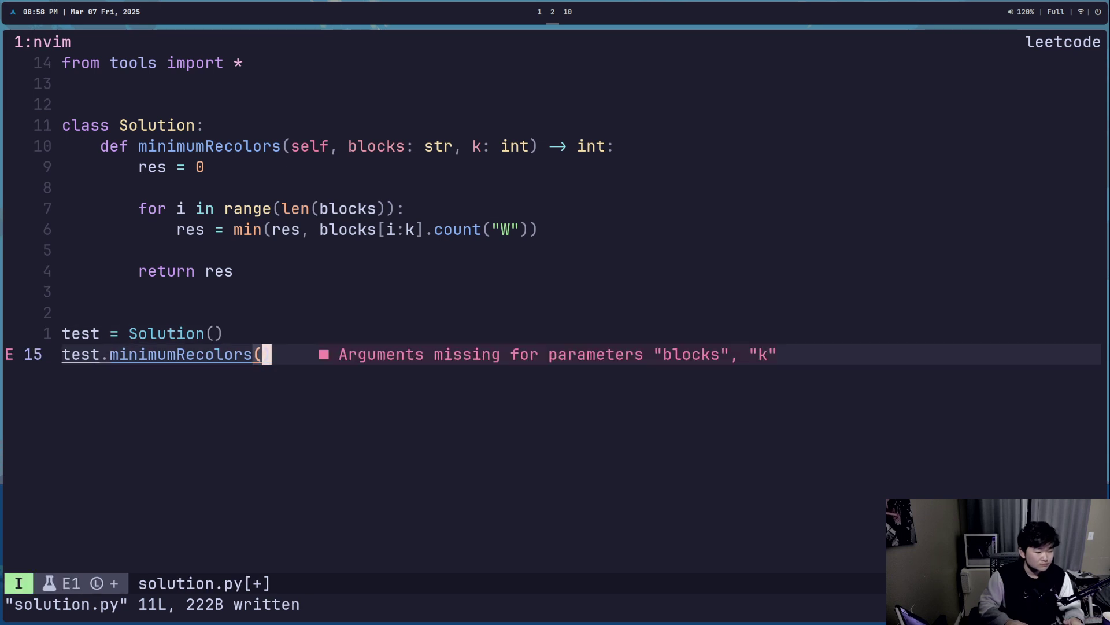
text())
- Copy Example 1's blocks string "WBBWWBBWBW" from LeetCode into the editor
key(super+2)
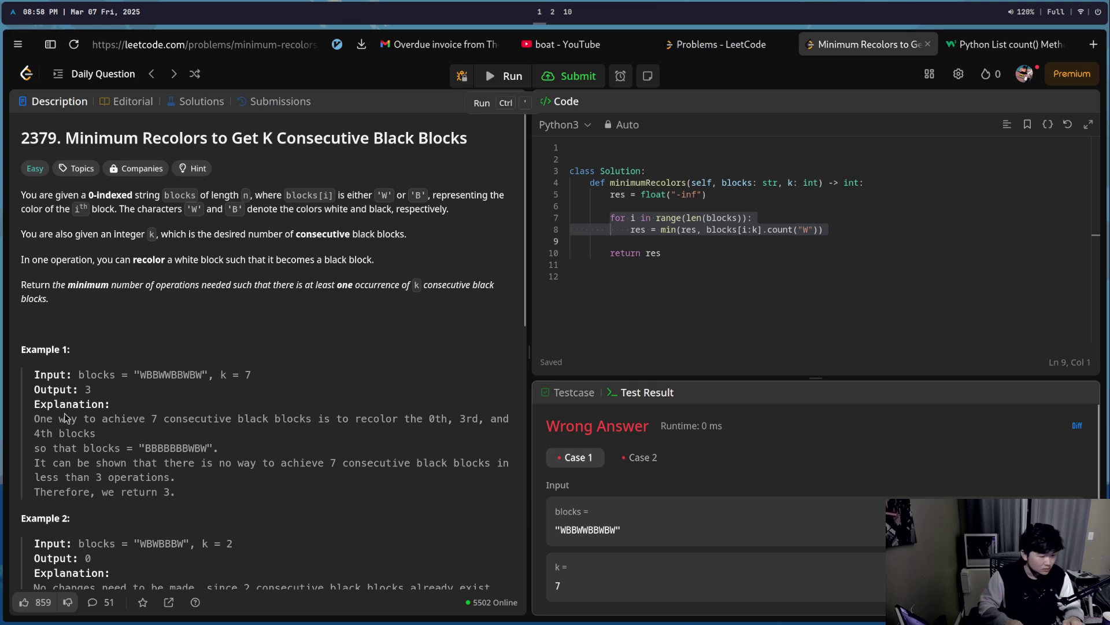
double_click(171, 373)
key(ctrl+c)
key(super+1)
key(i)
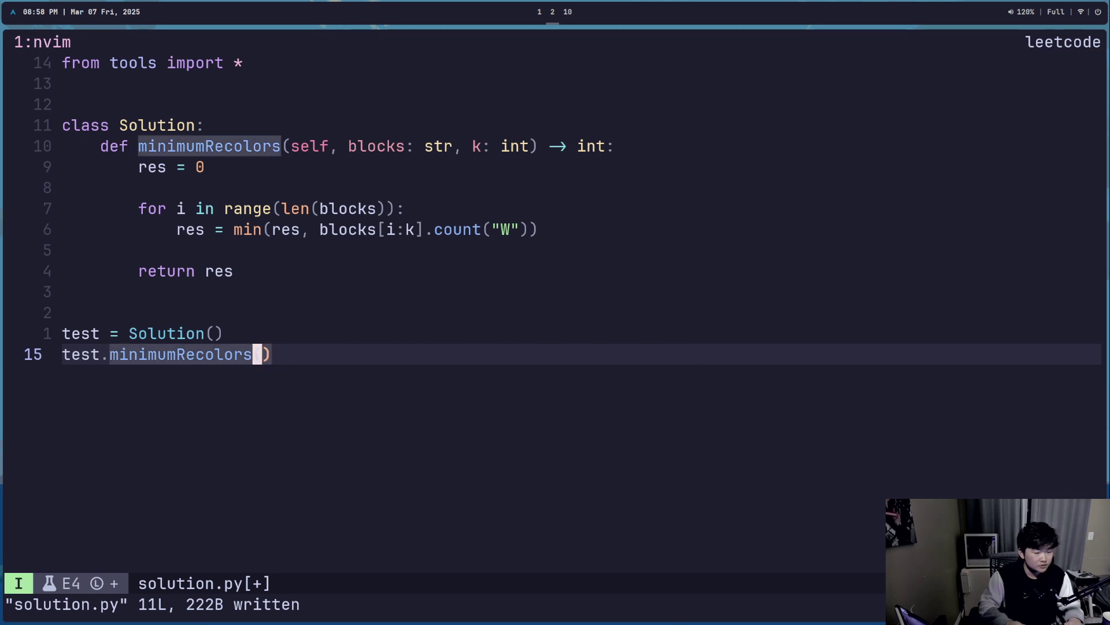
key(Escape)
text(liWBBWWBBWBWu)
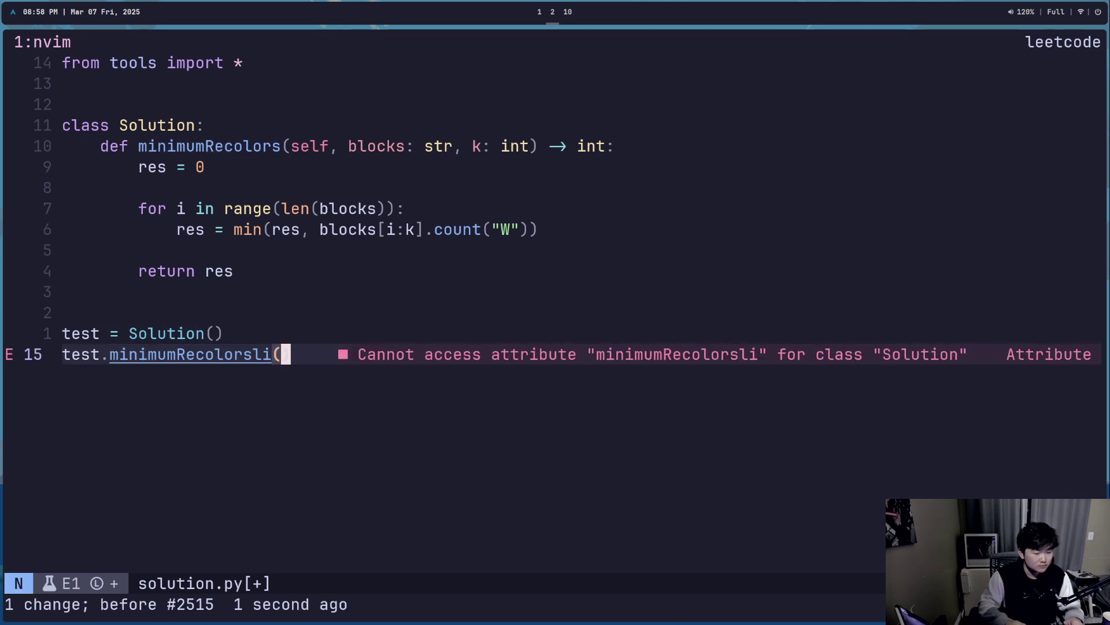
text(ul)
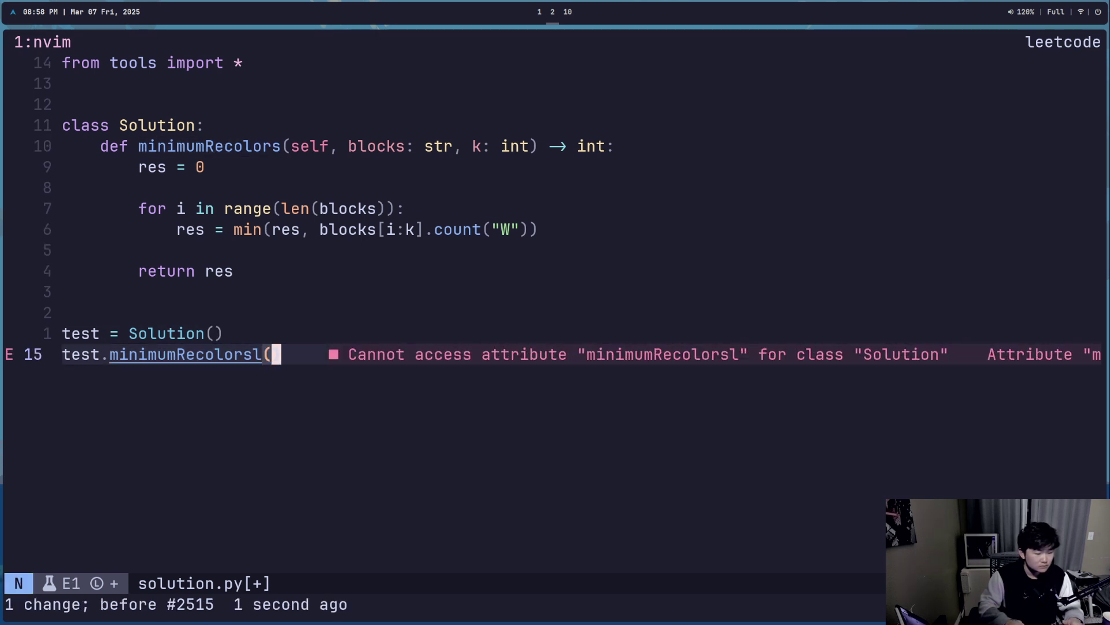
- Finish the call arguments as ("WBBWWBBWBW", 7) and remove the stray parenthesis
key(super+2)
key(super+1)
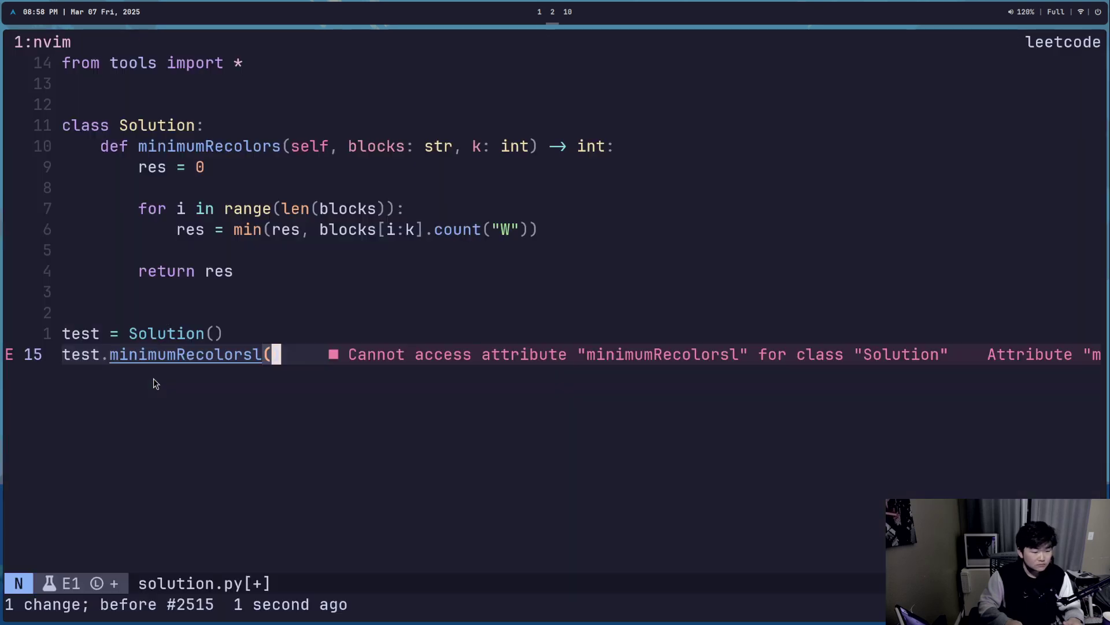
key(l)
key(l)
key(a)
text(")
key(ctrl+v)
key(Escape)
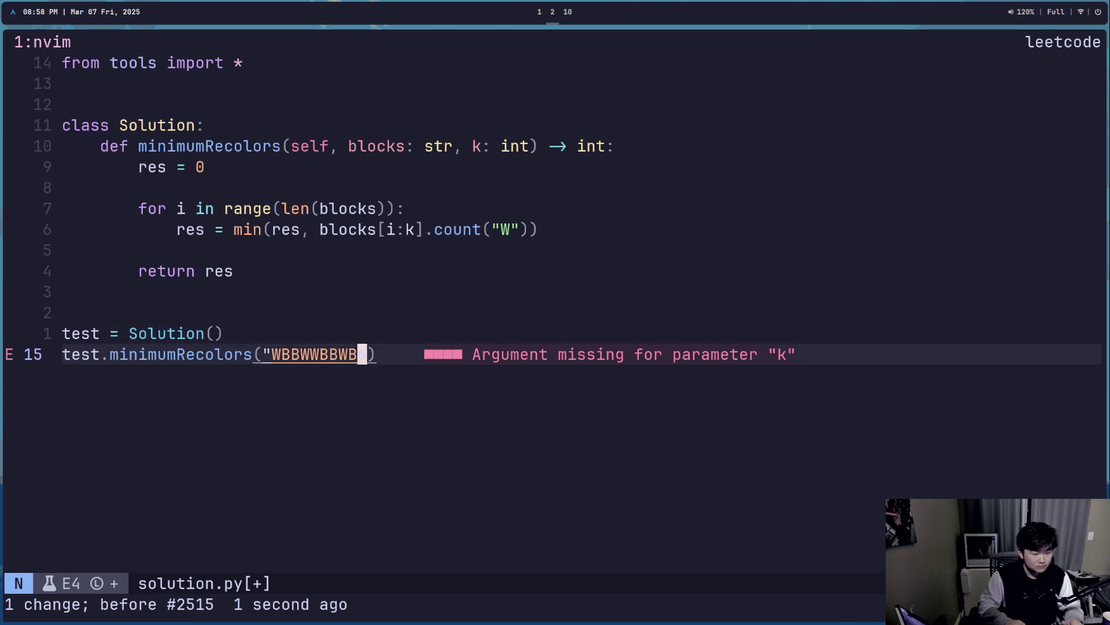
text(aW",)
key(Escape)
key(s)
key(BackSpace)
text(7))
key(Escape)
text(:w)
- Wrap the test call in print(...) and save
key(Return)
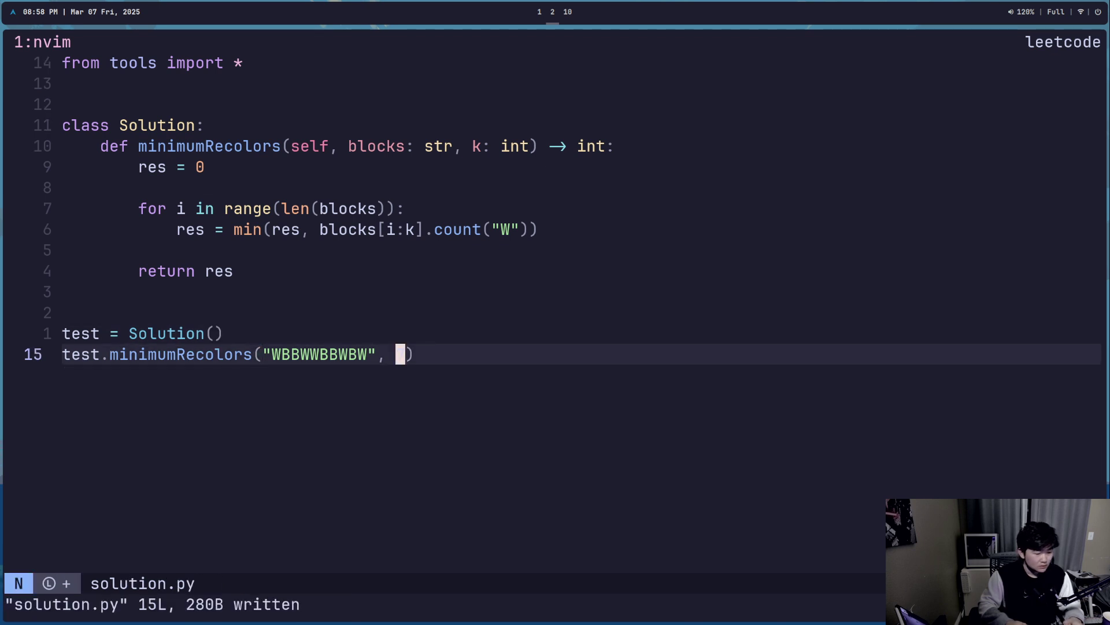
key(o)
key(Escape)
text(Iprint()
key(Escape)
text(A))
key(Escape)
text(:w)
- Add a print(res) debug line inside the loop and save with :w
key(Return)
key(k)
key(k)
key(k)
key(k)
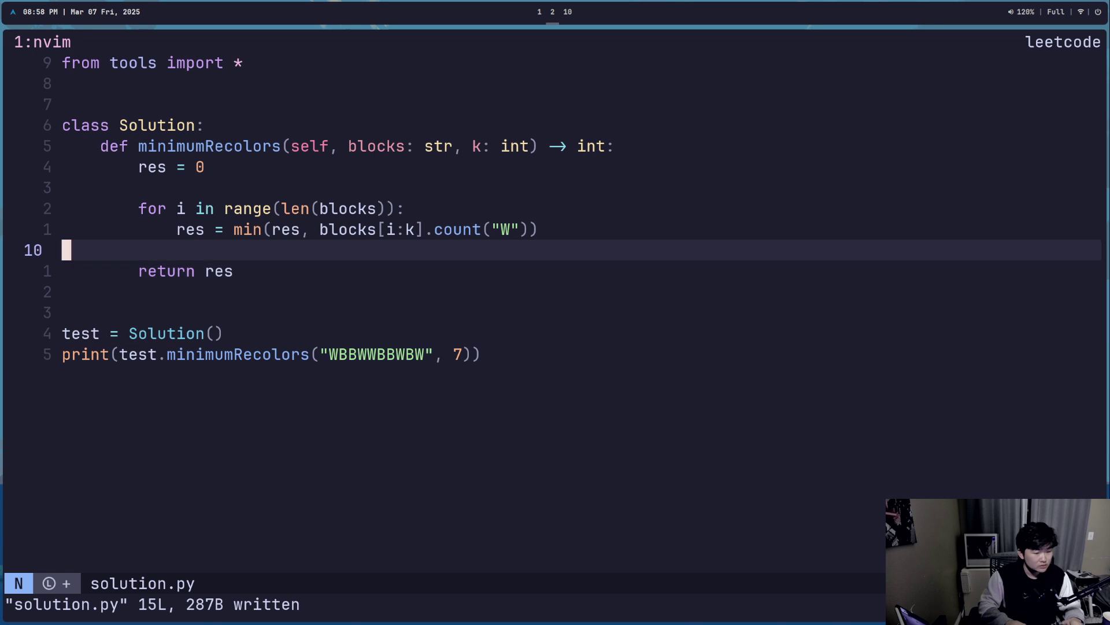
key(o)
key(Return)
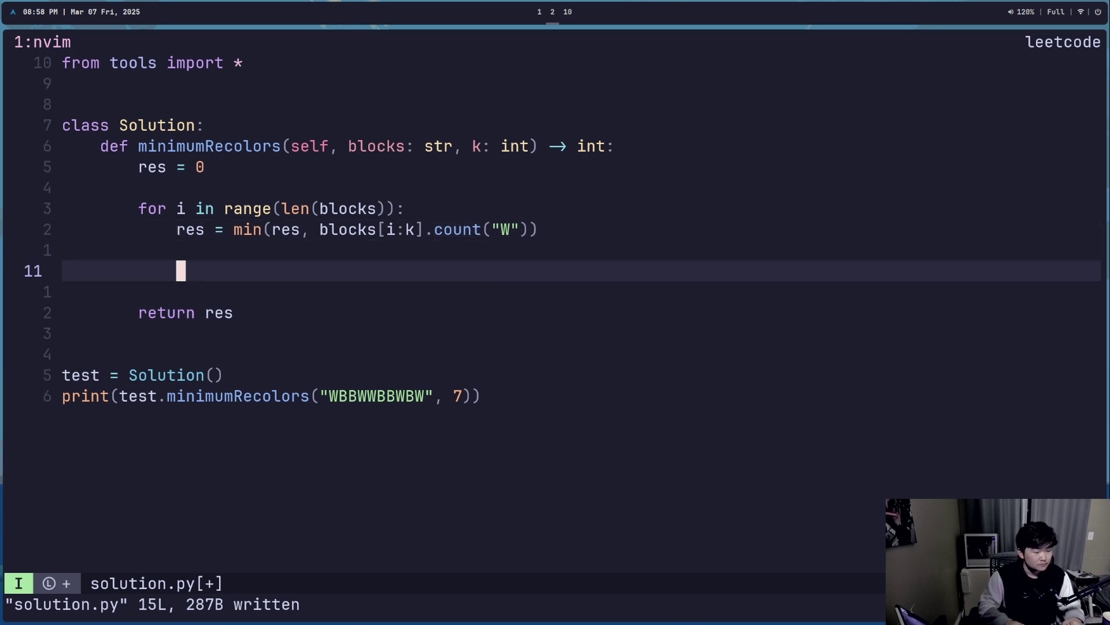
key(Escape)
key(k)
key(k)
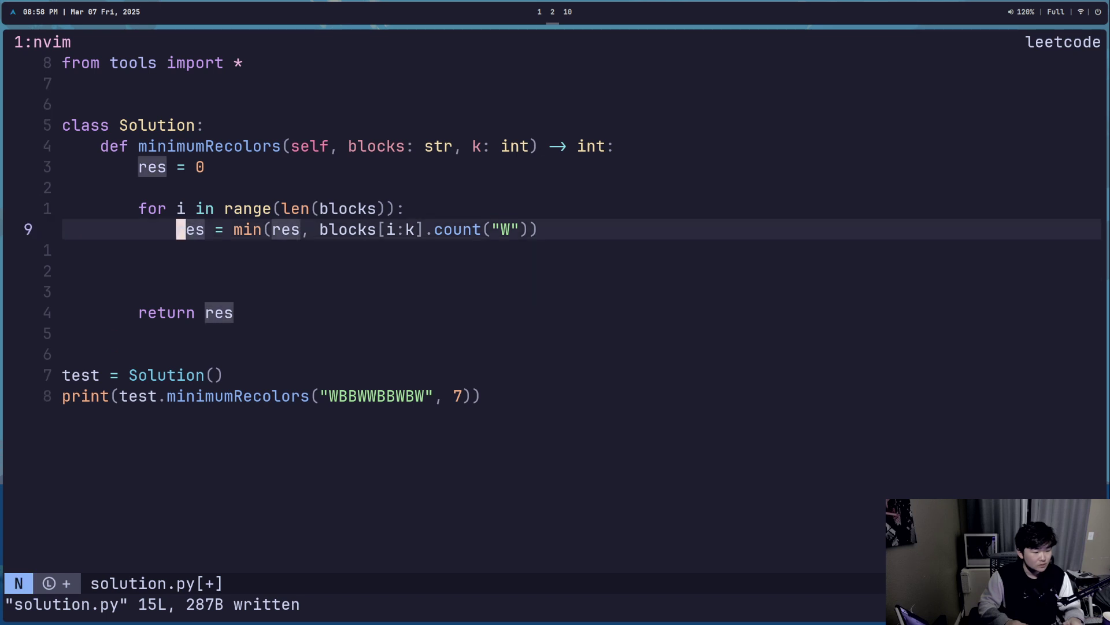
text(oprint(res))
key(Escape)
key(:w)
key(Return)
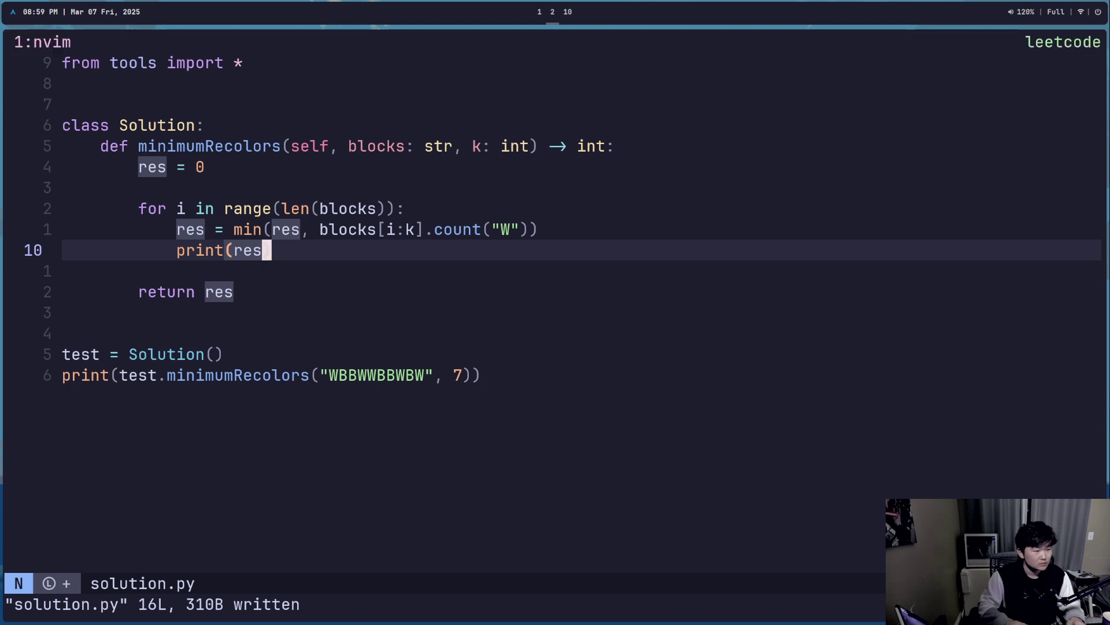
- Run python3 solution.py in a tmux zsh window; it prints only zeros
key(ctrl+b)
text(cnvim)
key(BackSpace)
key(BackSpace)
key(BackSpace)
text(python3 m)
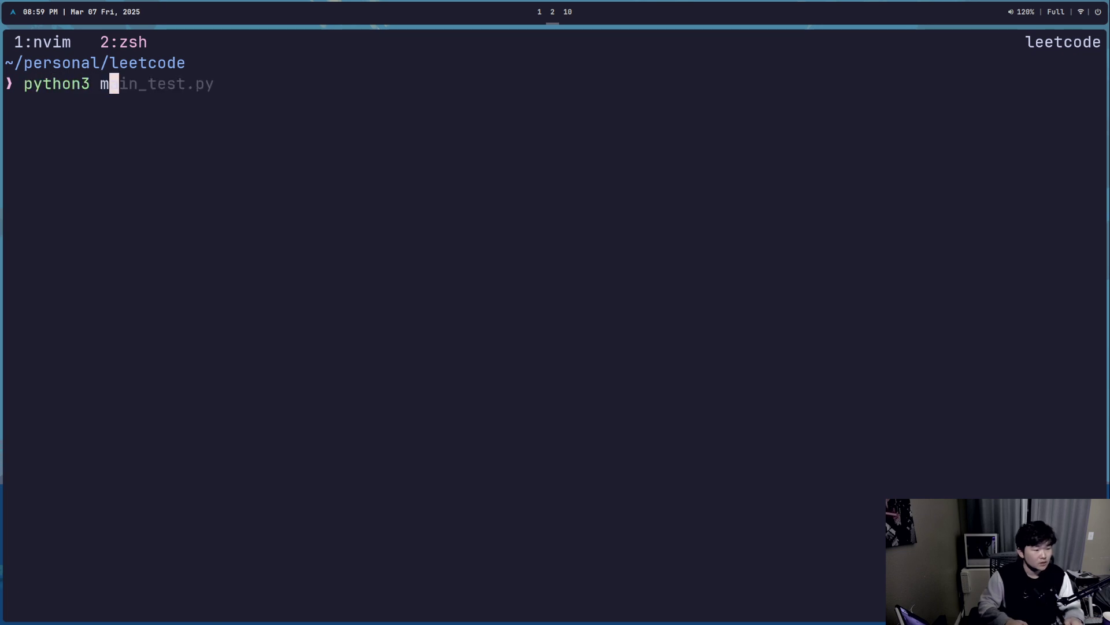
key(BackSpace)
text(solution.py)
key(Return)
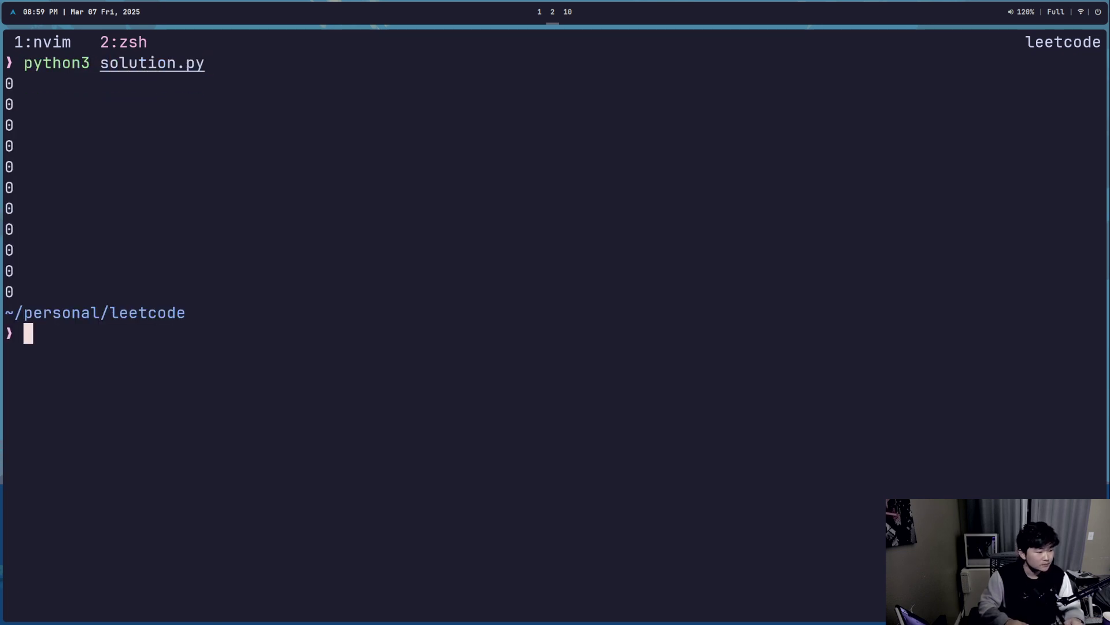
key(ctrl+b)
text(1kjk:w)
- Make res start at positive float("inf") instead of 0, fixing the float typo
key(Return)
key(k)
key(k)
text(kC)
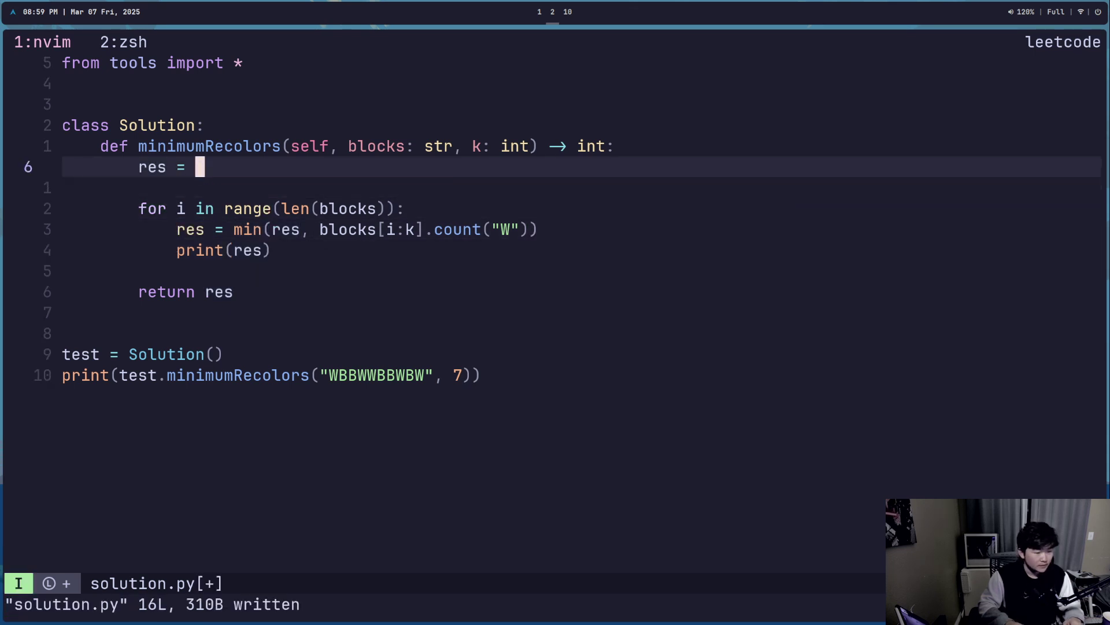
text(fla)
key(BackSpace)
text(oat(')
text(inf")
key(Escape)
text(:w)
key(Return)
key(h)
key(i)
key(BackSpace)
key(Escape)
text(:w)
- Save and rerun solution.py, which prints 3, 2, 2, 2, 1, then zeros
key(Return)
key(ctrl+b)
key(2)
key(Up)
key(Return)
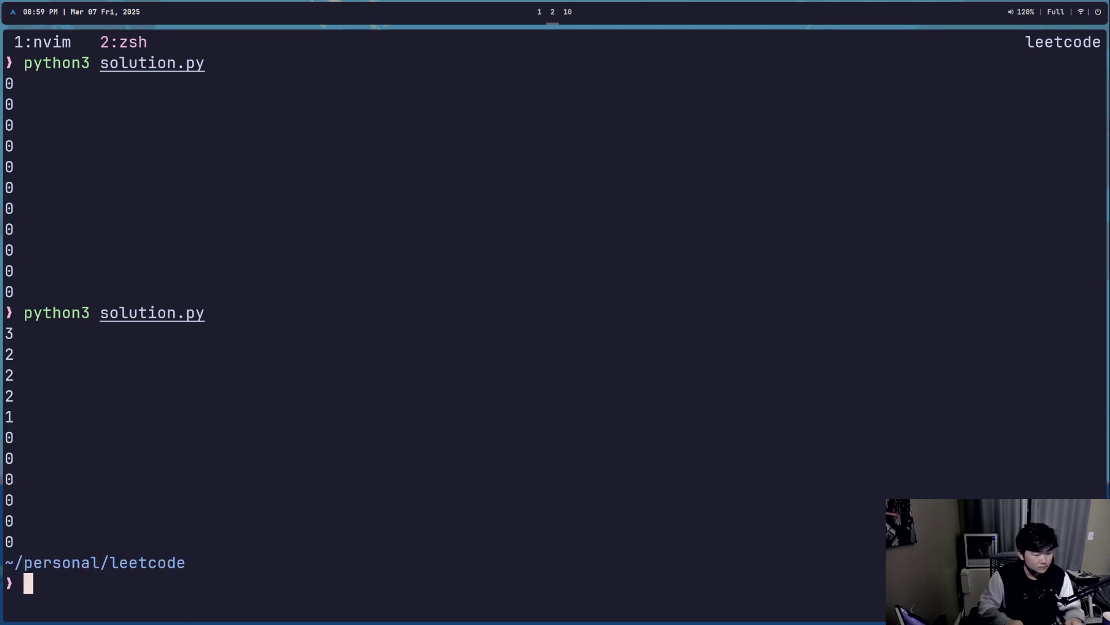
- Compare the output with the LeetCode example and inspect the loop header
key(super+1)
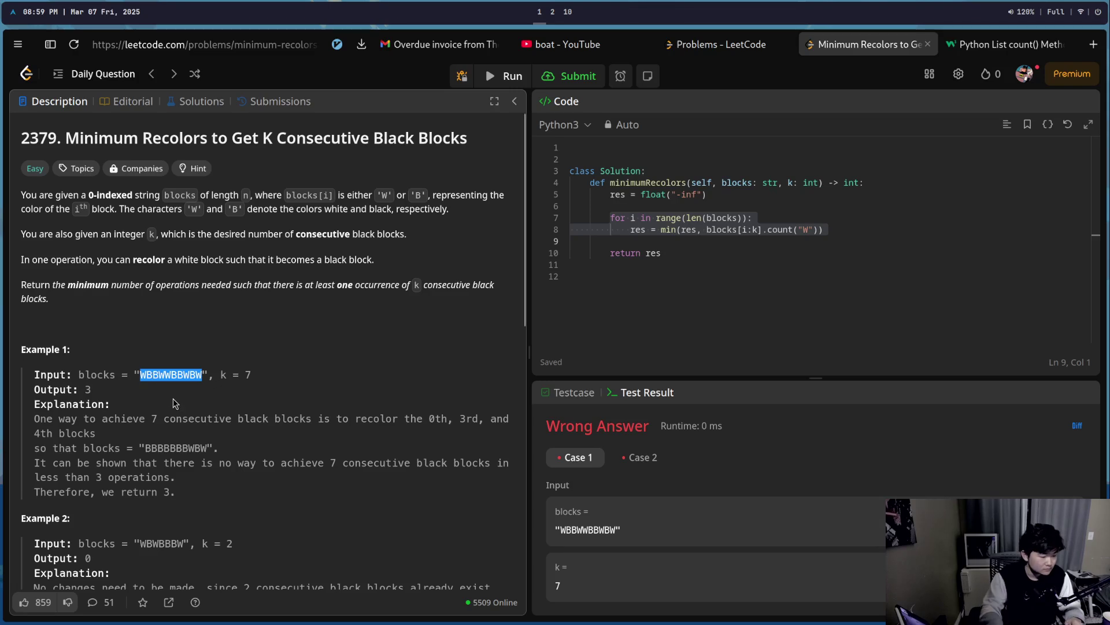
key(super+2)
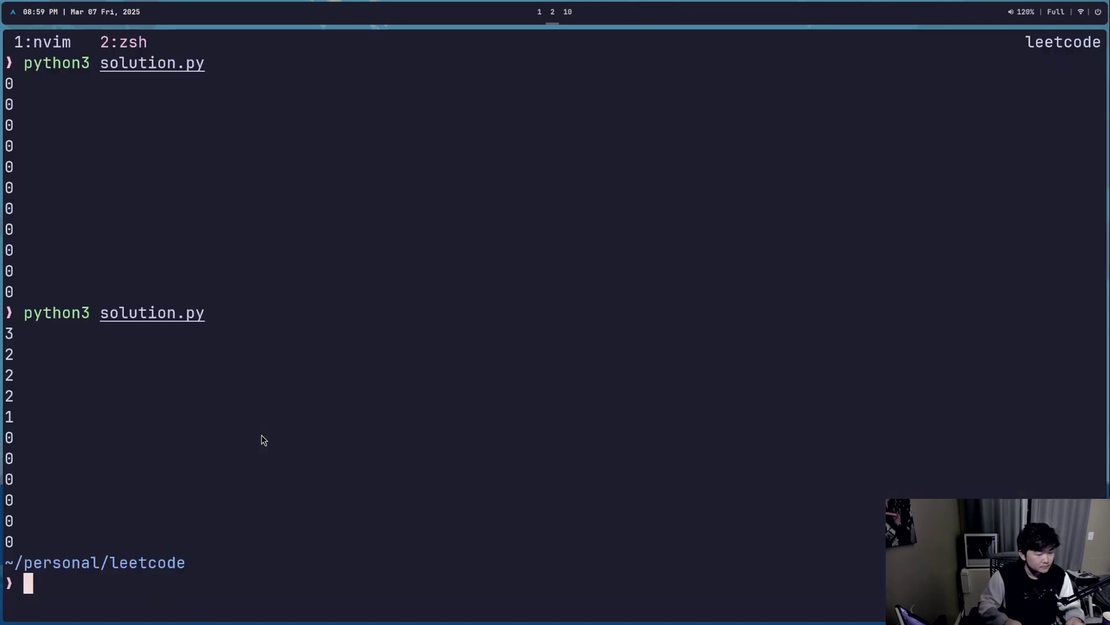
key(ctrl+b)
key(1)
key(j)
key(j)
key(l)
- Cross-check the problem description against earlier run outputs
key(super+1)
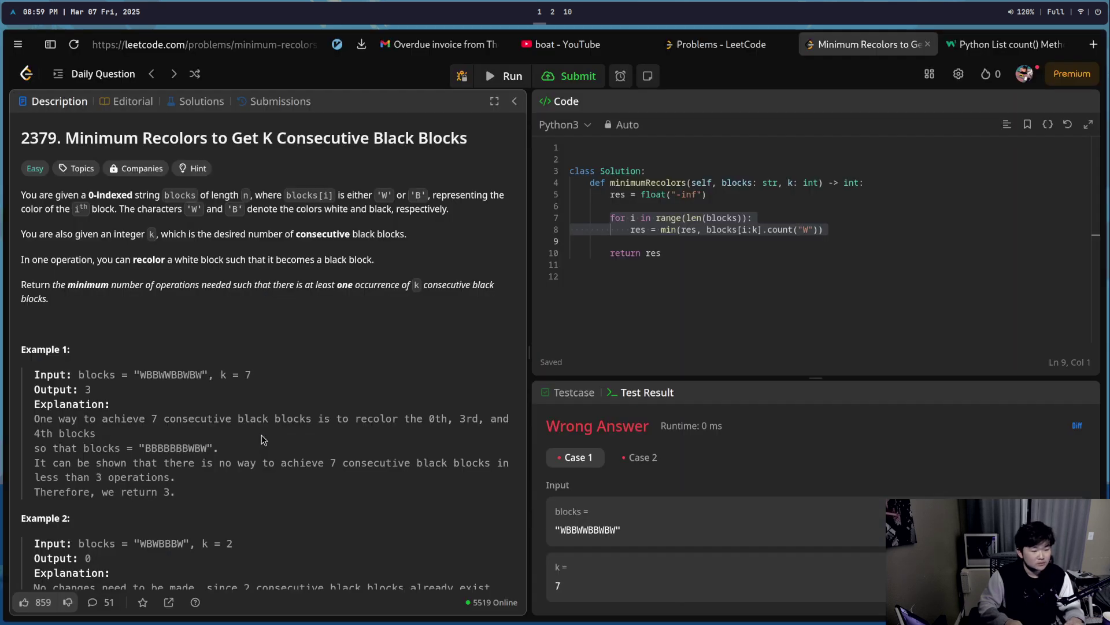
key(super+2)
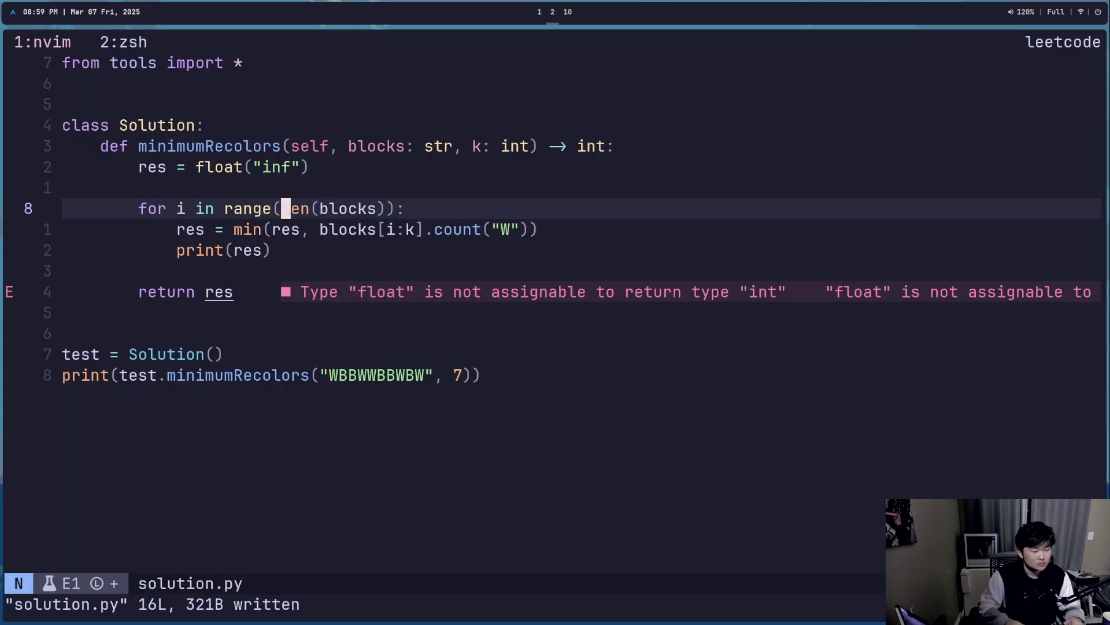
key(super+1)
key(super+2)
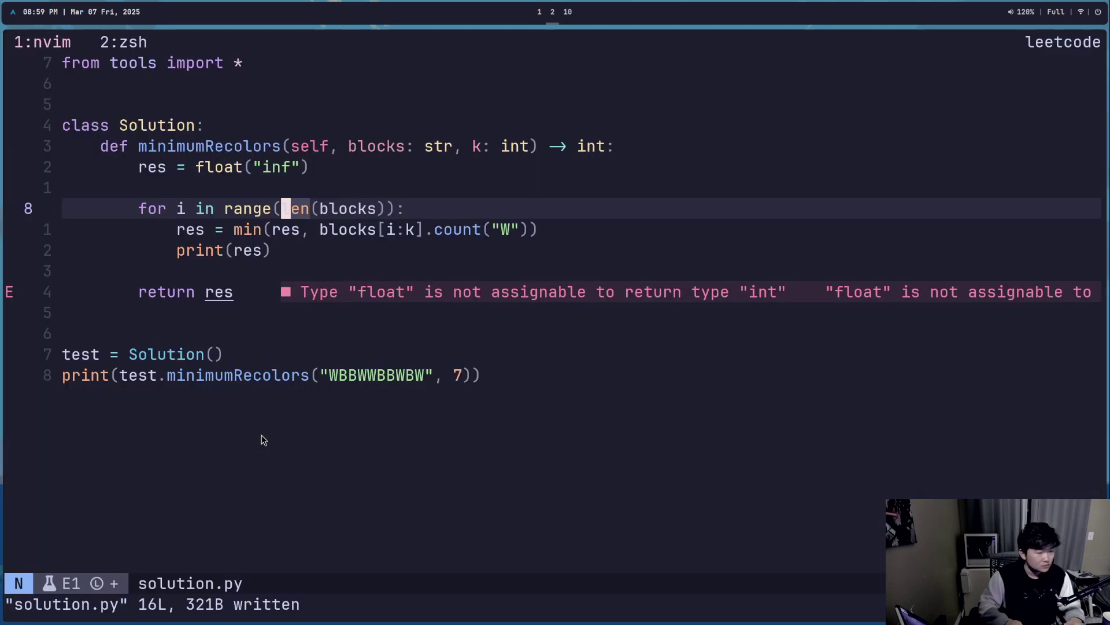
key(ctrl+b)
key(2)
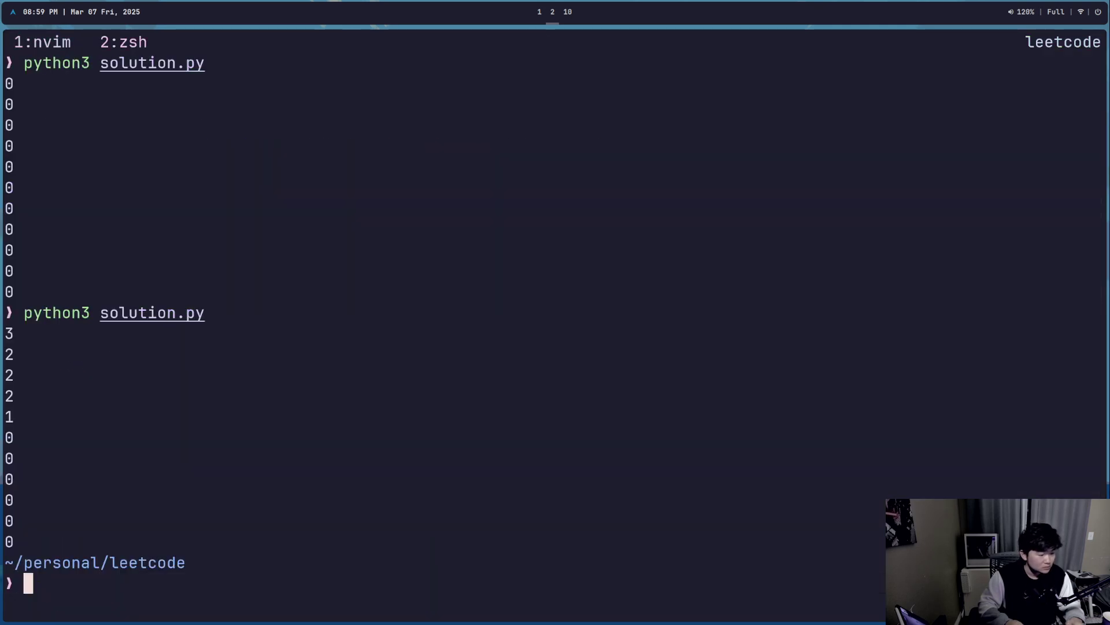
key(super+1)
key(super+2)
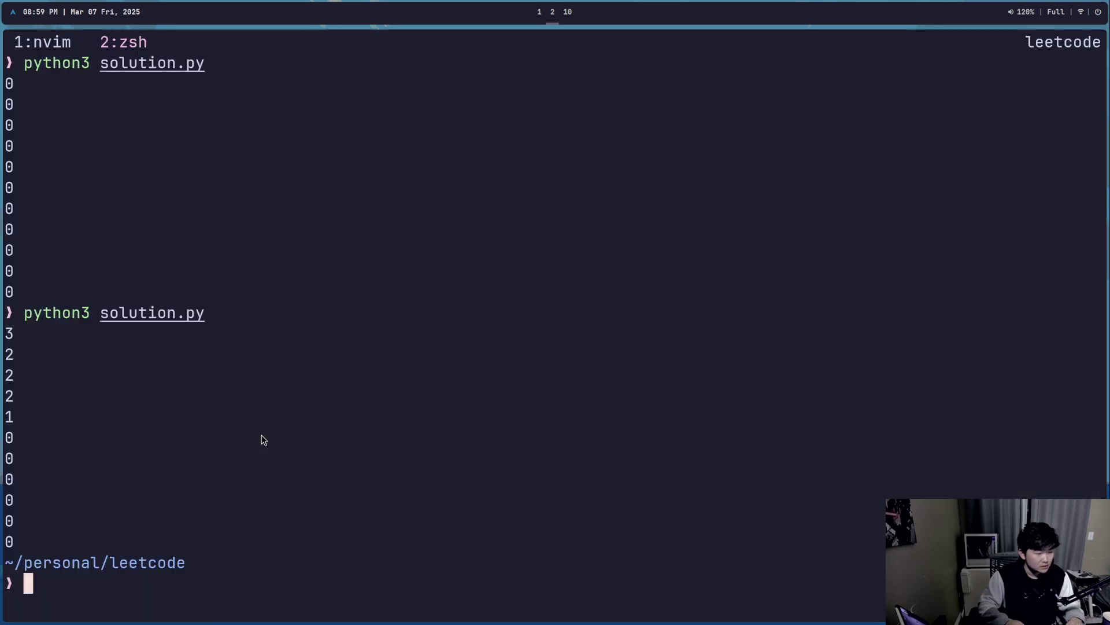
key(ctrl+b)
- Highlight the blocks[i:k] slice, then open a blank line below the min update
key(1)
key(j)
key(j)
key(w)
key(w)
key(w)
key(v)
key(e)
key(l)
key(l)
key(l)
key(l)
key(l)
key(l)
key(Escape)
key(o)
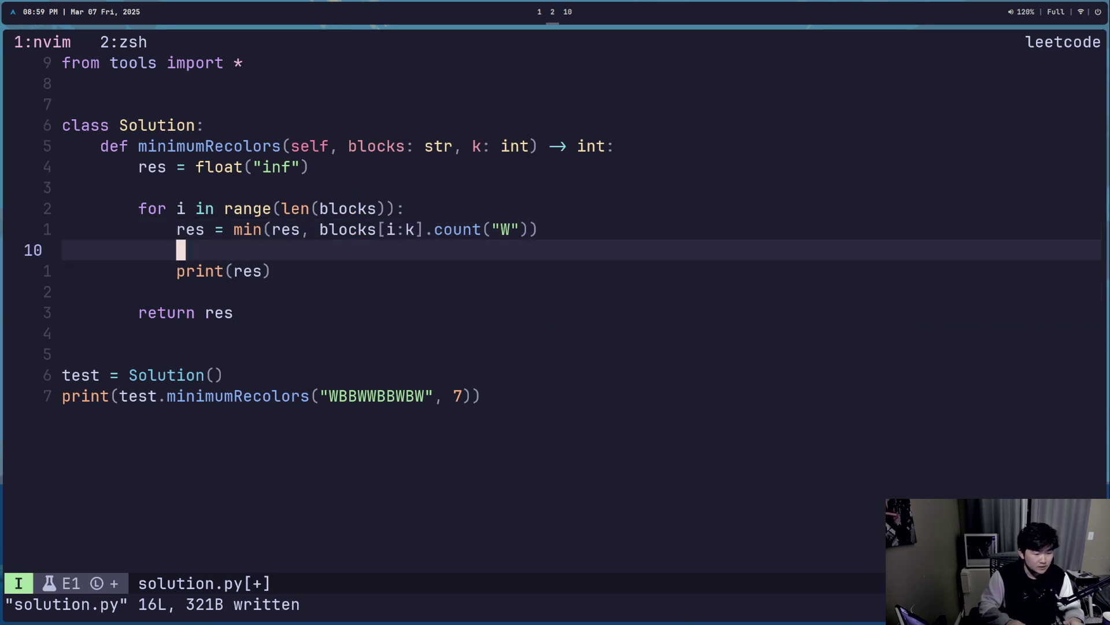
text(l)
- Write a print(len(blocks[i:k])) debug line in the loop and save
key(BackSpace)
text(print(len(res)))
key(Escape)
text(kj:w)
key(Return)
text(bciwblocks[i:k])
key(Escape)
text(:w)
- Rerun python3 solution.py, showing slice lengths shrinking 7, 6, 5… to 0
key(Return)
key(ctrl+b)
key(2)
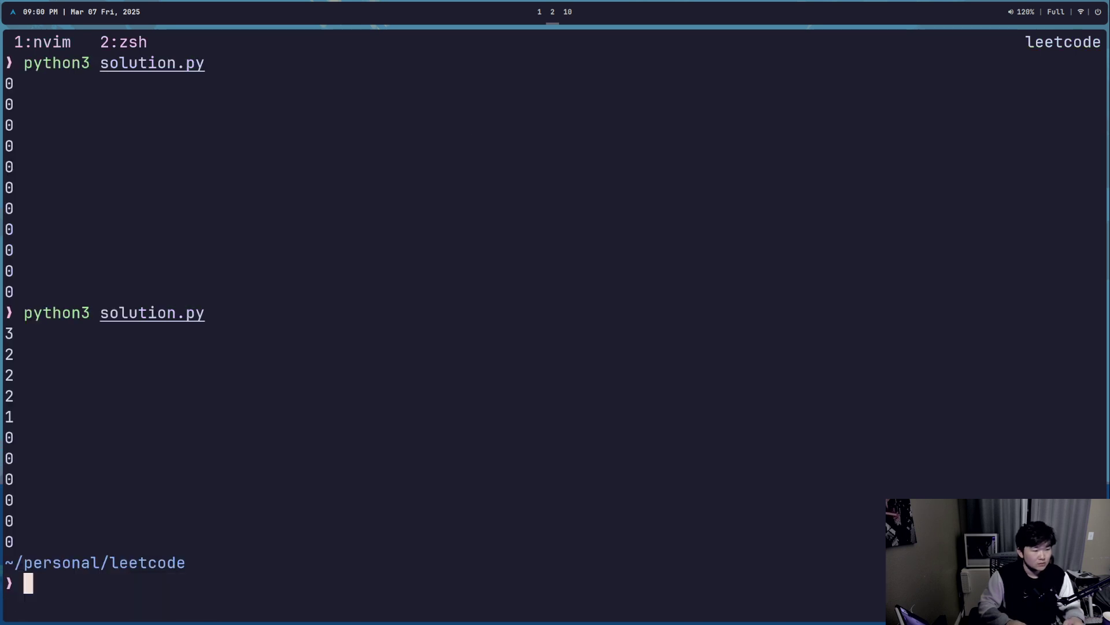
key(Up)
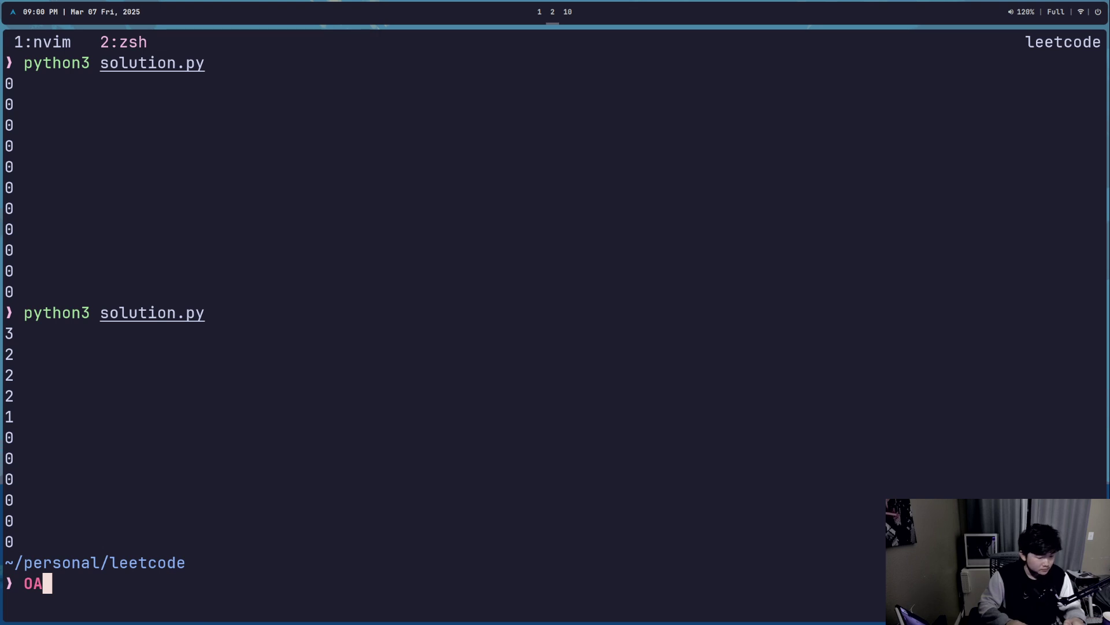
text(jk)
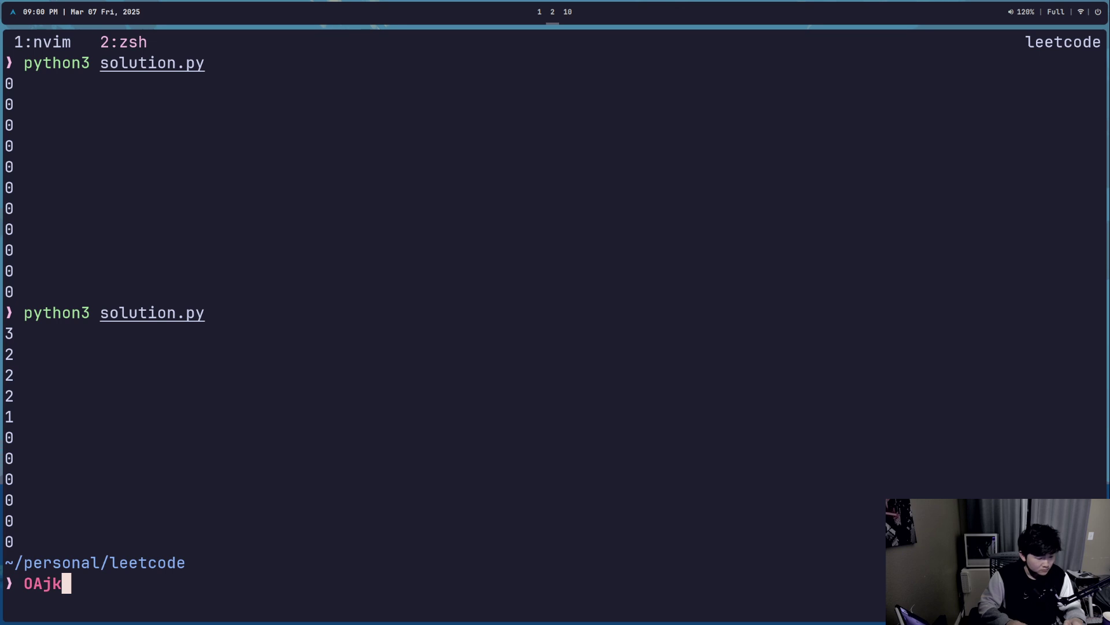
key(ctrl+u)
key(Up)
key(Return)
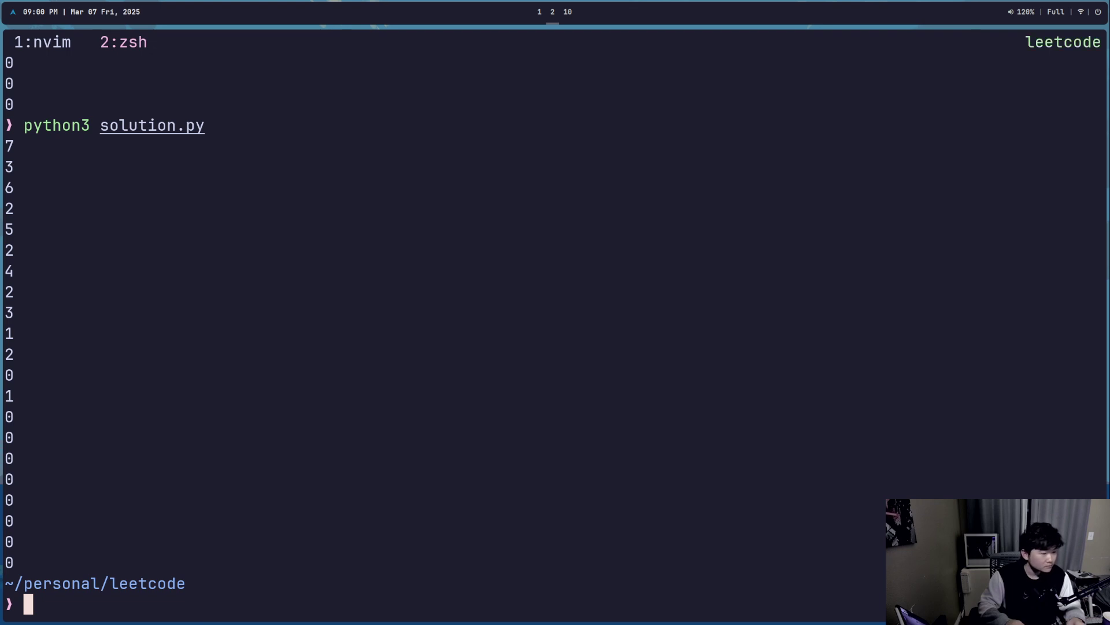
- Review the slice-length print and min update against the problem page
key(ctrl+b)
key(1)
key(j)
key(k)
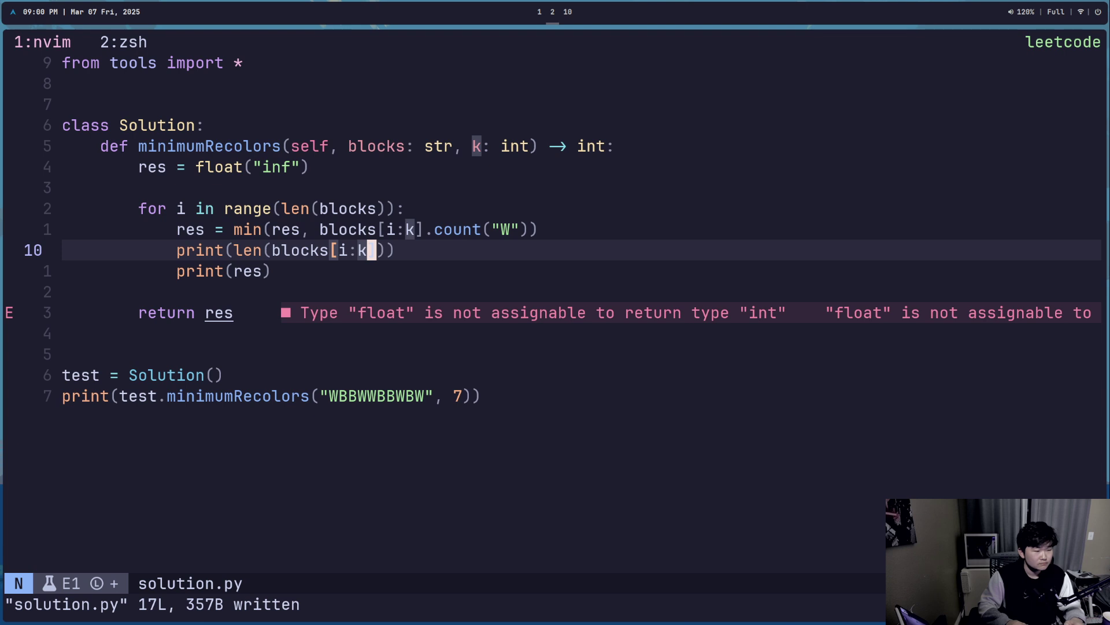
key(k)
key(super+2)
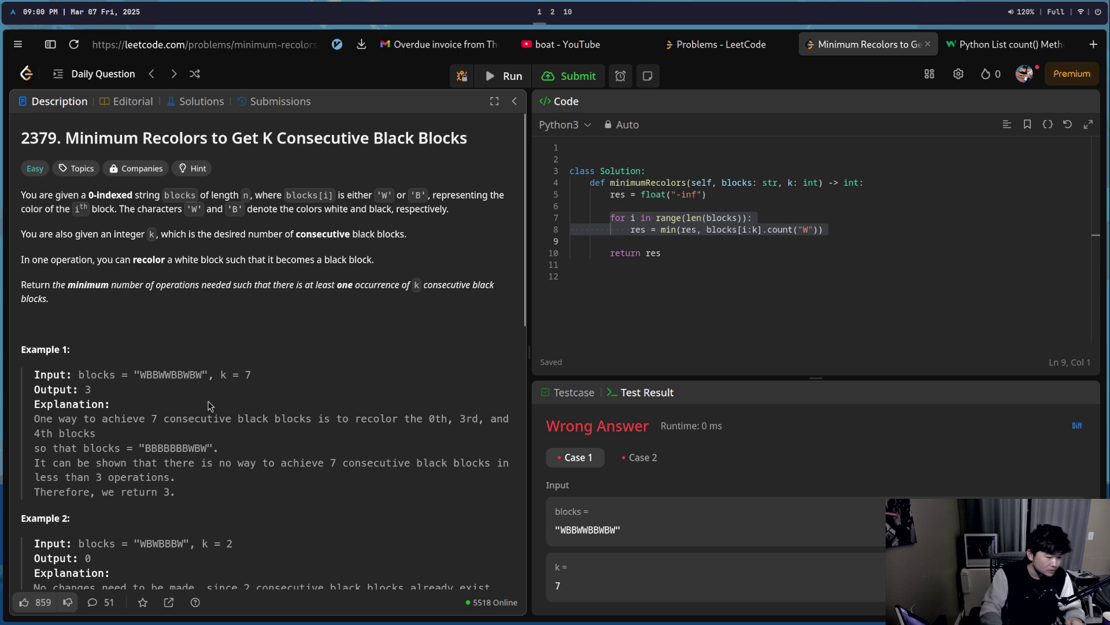
key(super+1)
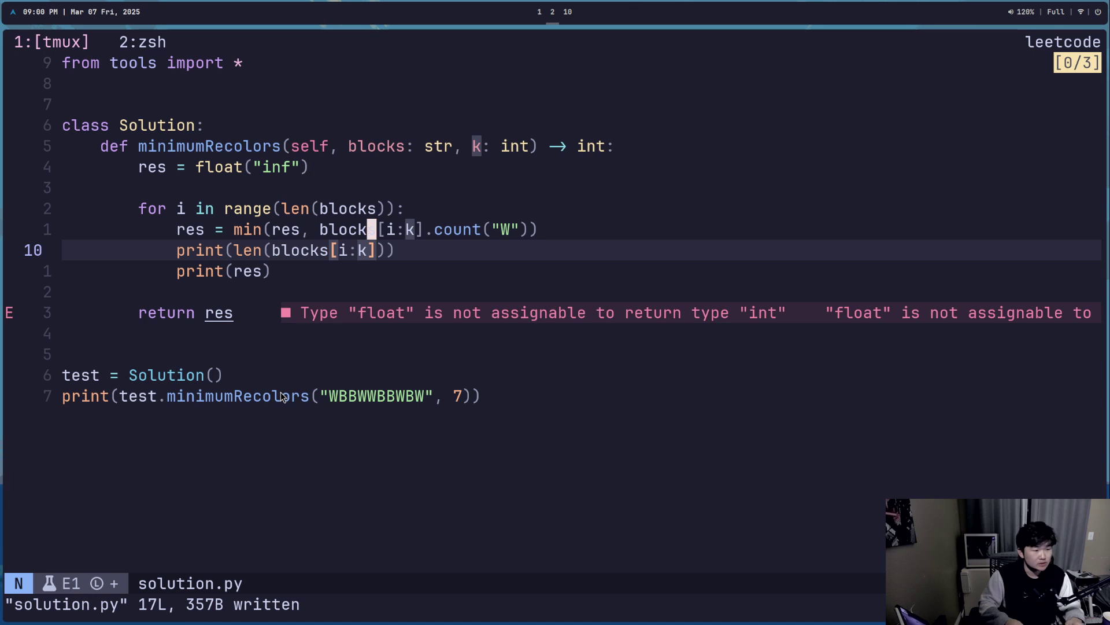
- Inspect the slice end index k and the loop header, rechecking the problem
key(j)
key(j)
key(k)
key(l)
key(l)
key(l)
key(l)
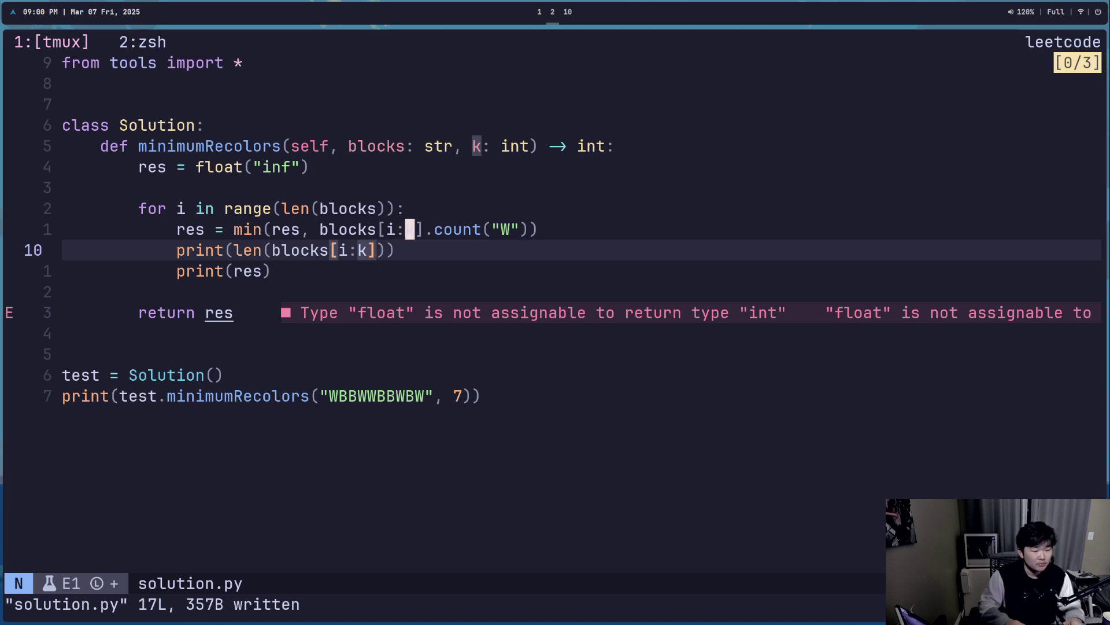
key(k)
key(j)
key(super+2)
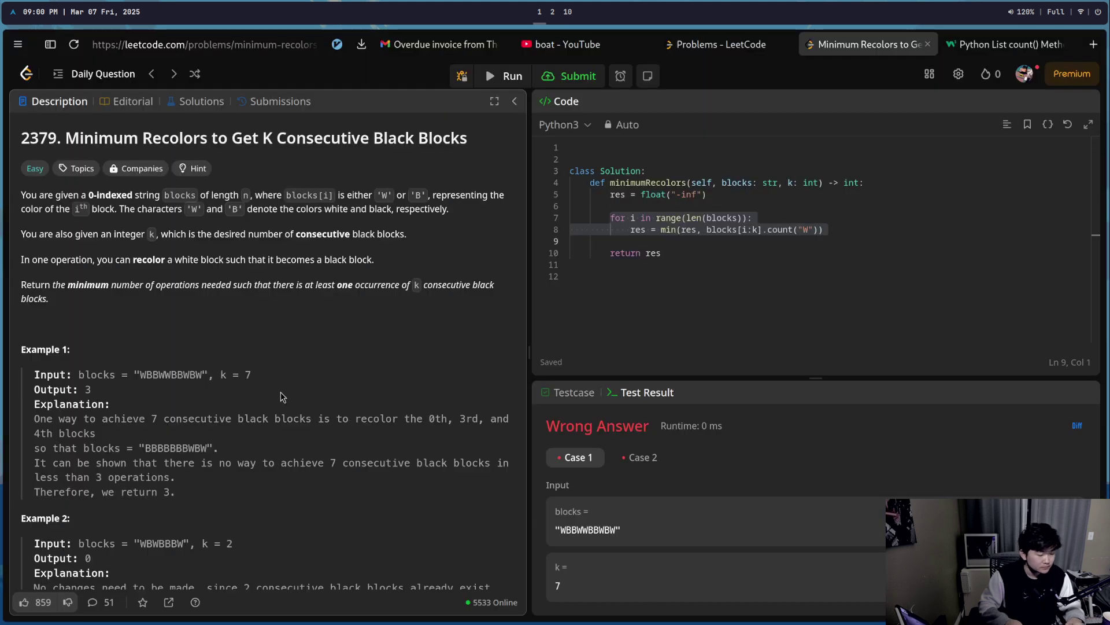
key(super+1)
key(k)
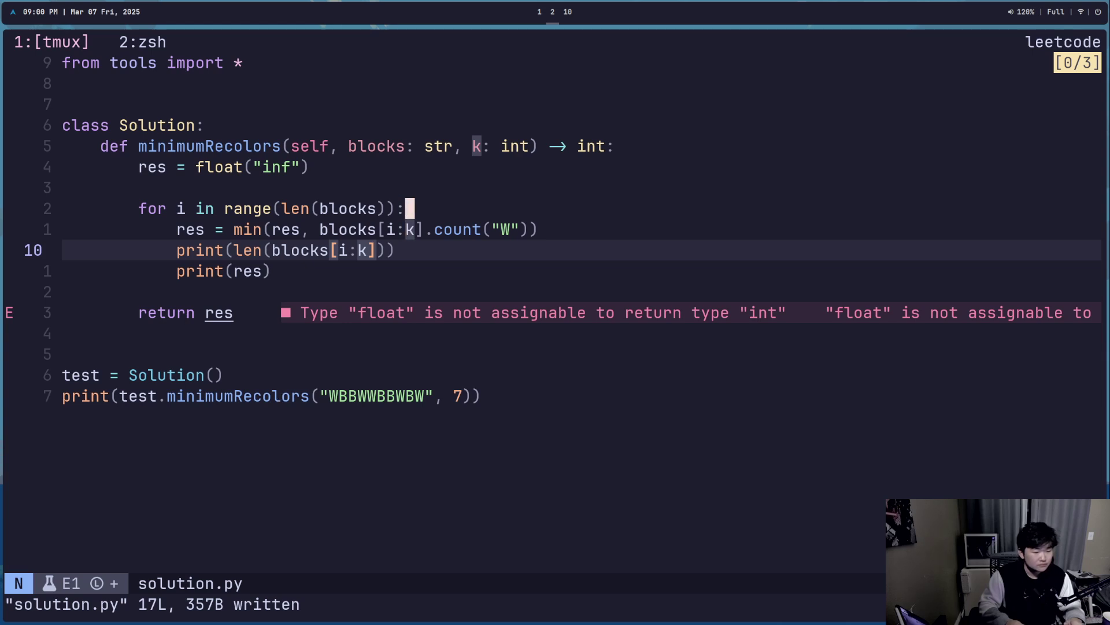
key(j)
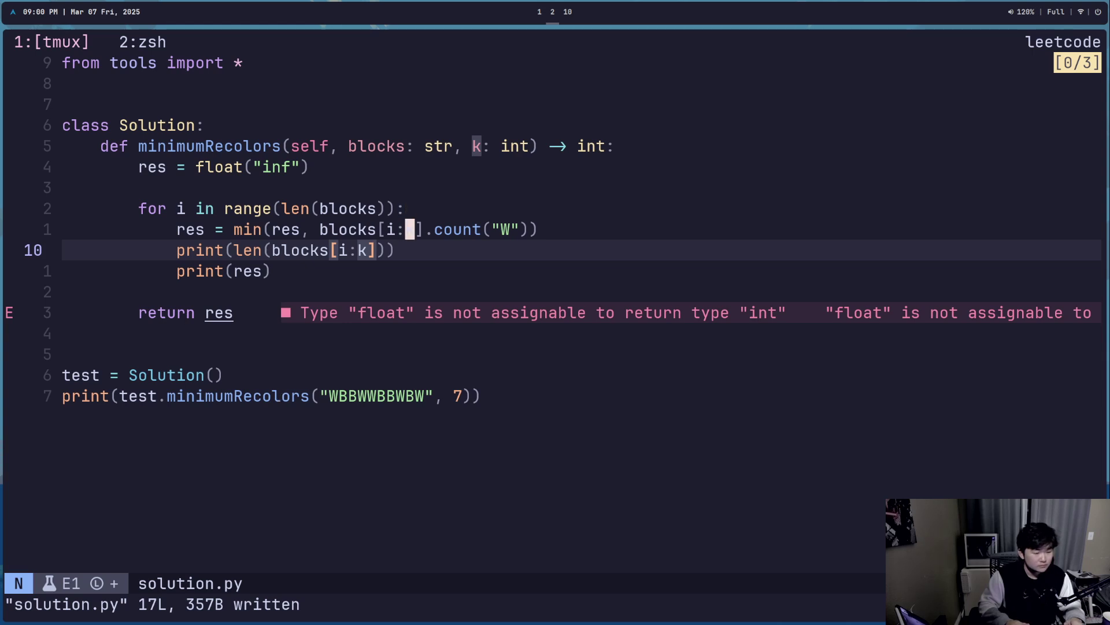
- Review the last run's output alongside the LeetCode problem page
key(ctrl+b)
key(2)
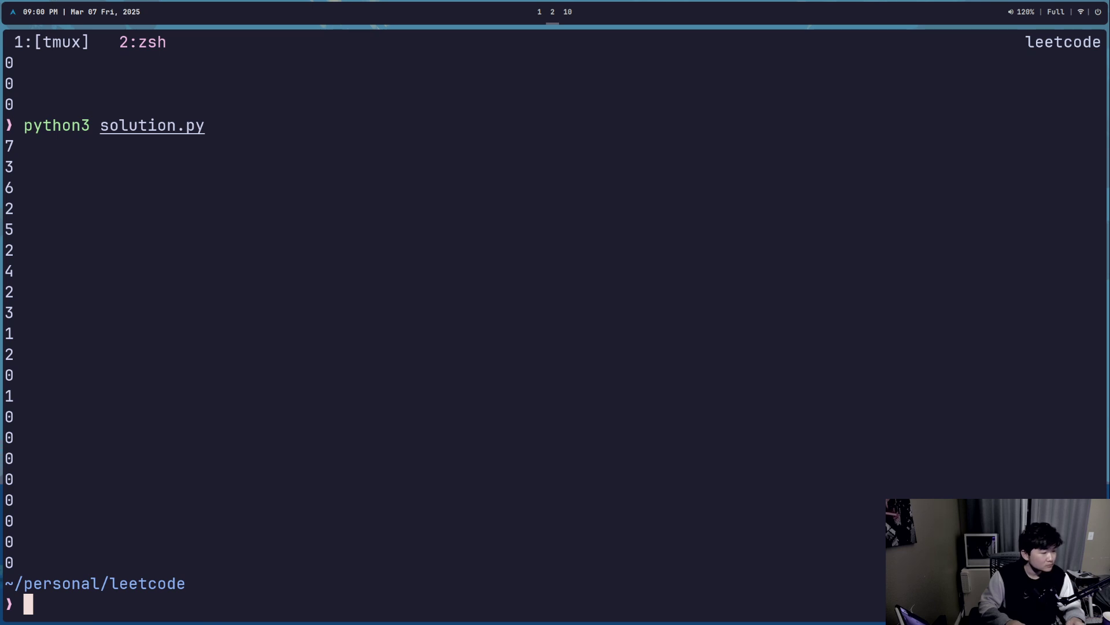
key(super+2)
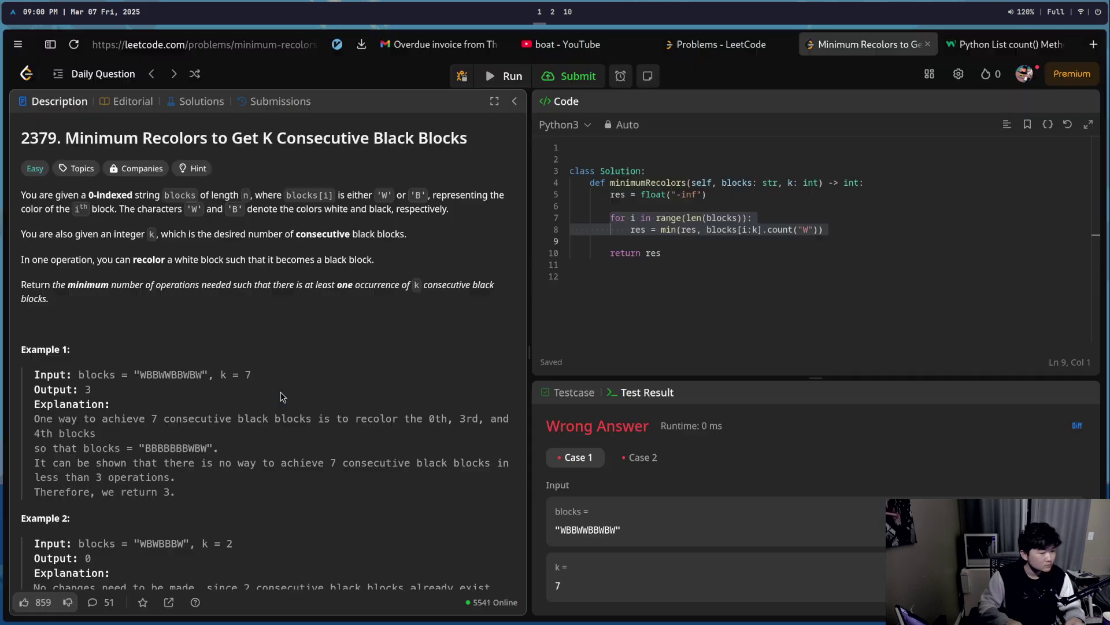
key(super+1)
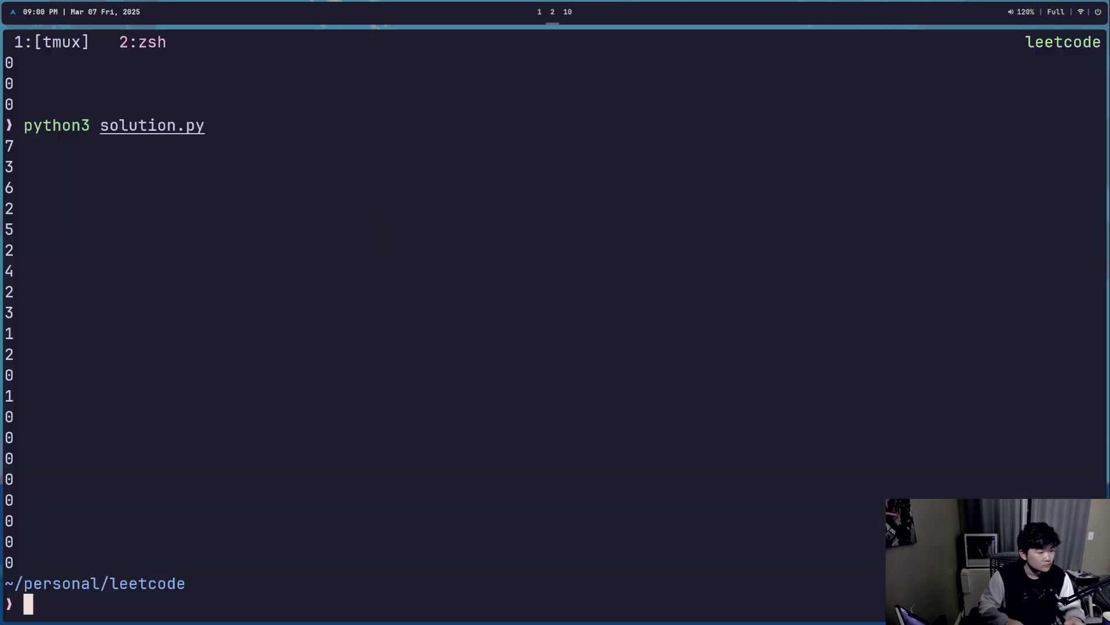
key(ctrl+b)
key(1)
- Accidentally delete a ] bracket on the slice-length print line
key(b)
key(b)
key(b)
key(b)
key(w)
key(w)
key(f)
key(])
key(x)
key(b)
key(b)
key(b)
key(w)
key(w)
key(e)
- Undo the bracket deletion, label the slice-length print "size of list", and save
key(u)
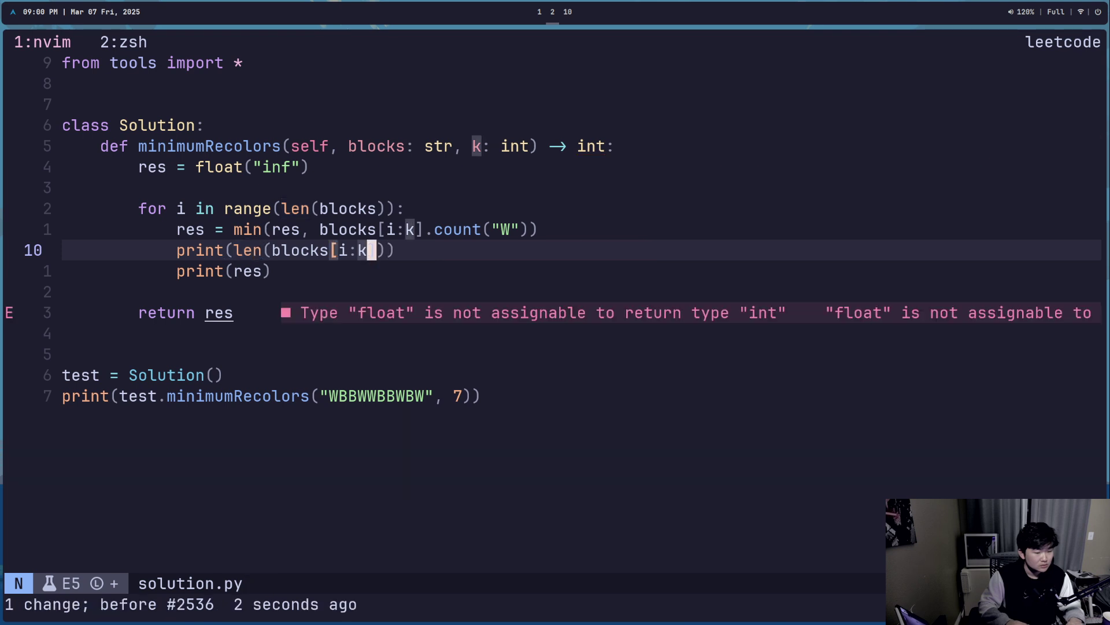
key(w)
key(w)
key(0)
key(w)
key(w)
text(a)
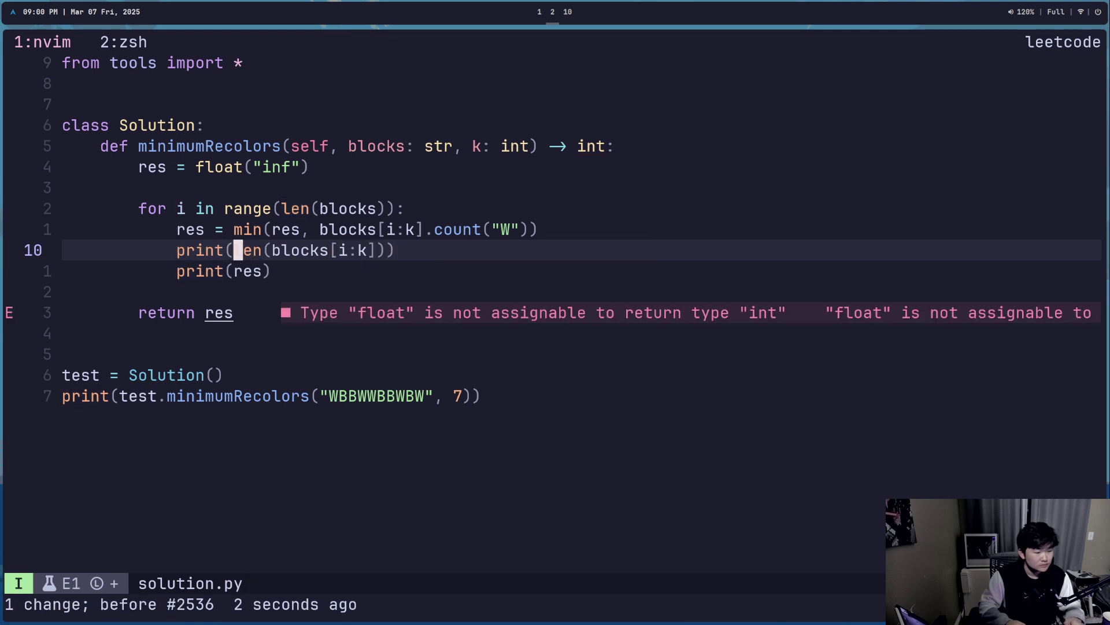
text(sum)
key(BackSpace)
key(BackSpace)
key(BackSpace)
text("le)
text(",)
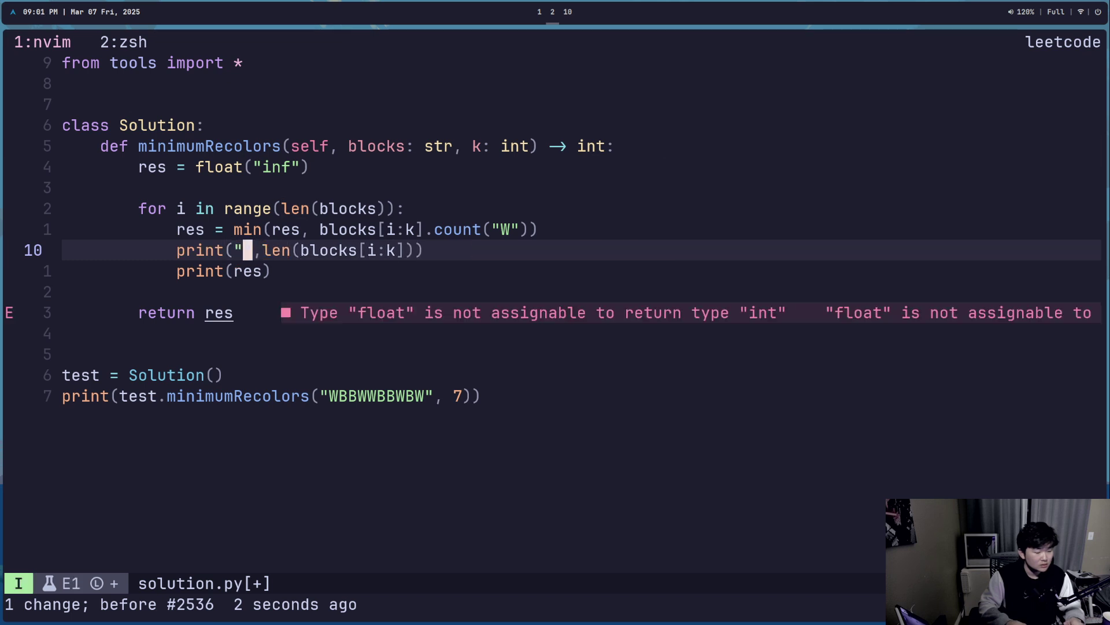
text(le)
key(BackSpace)
key(BackSpace)
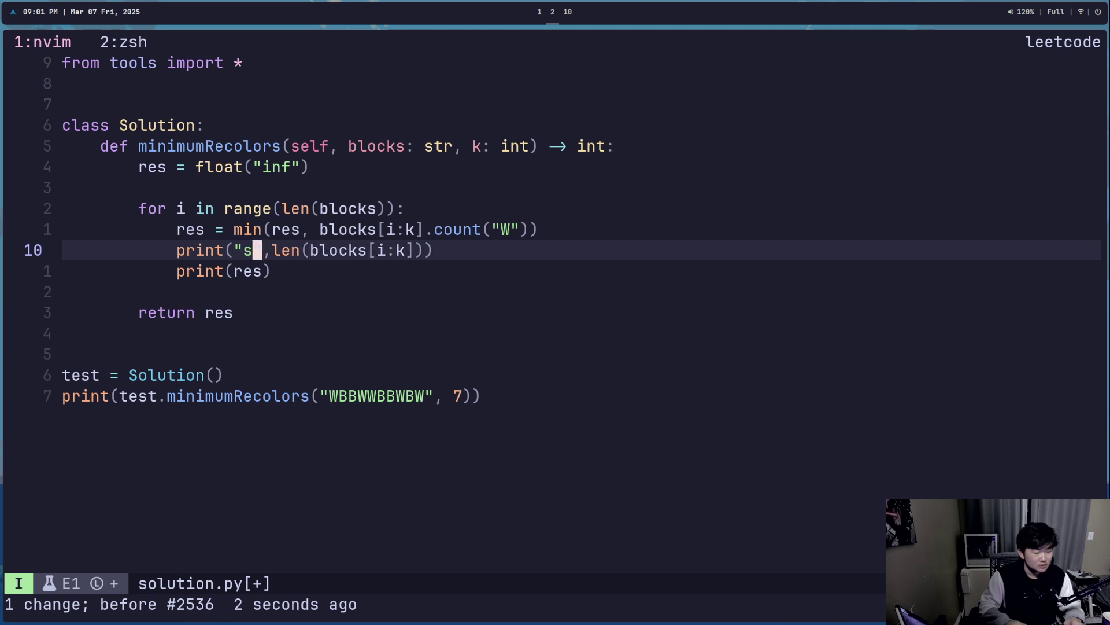
text(size of list)
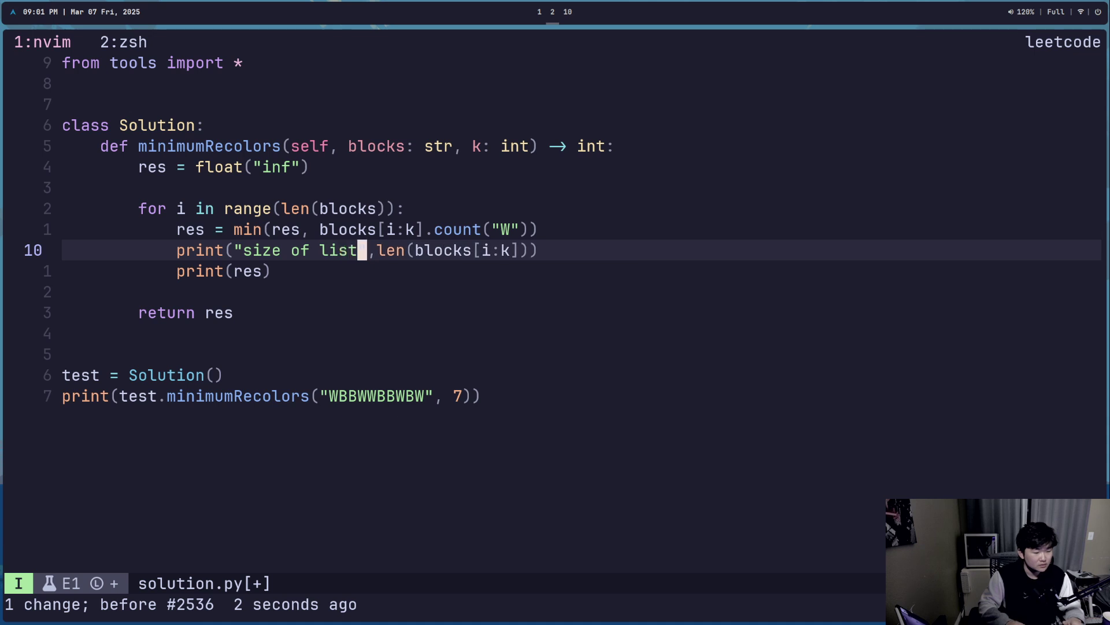
key(Escape)
text(:w)
key(Return)
- Rerun solution.py, pairing slice lengths 7, 6, 5… with res values 3, 2, 2…
key(j)
key(j)
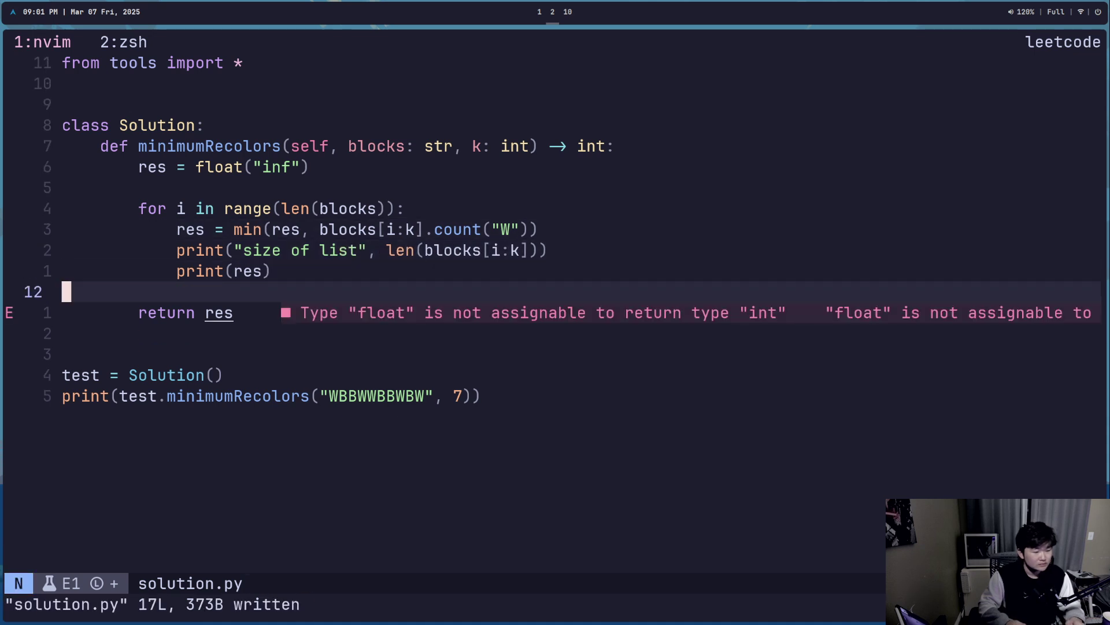
key(ctrl+b)
key(2)
key(Up)
key(Up)
key(Down)
key(Return)
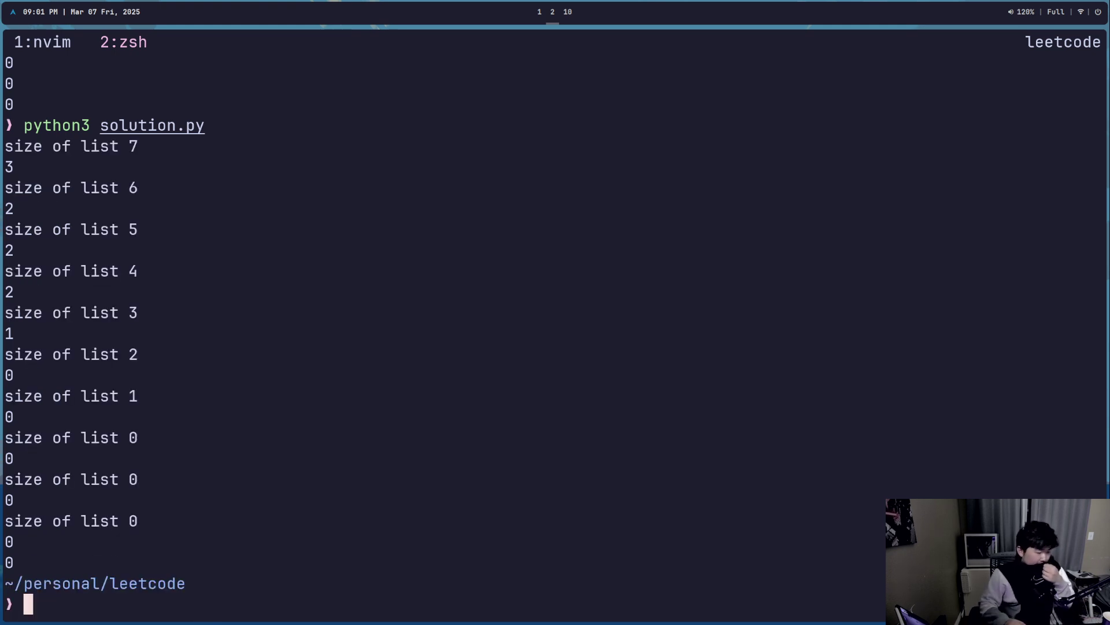
- Compare the output with part of LeetCode Example 1's input string
key(super+1)
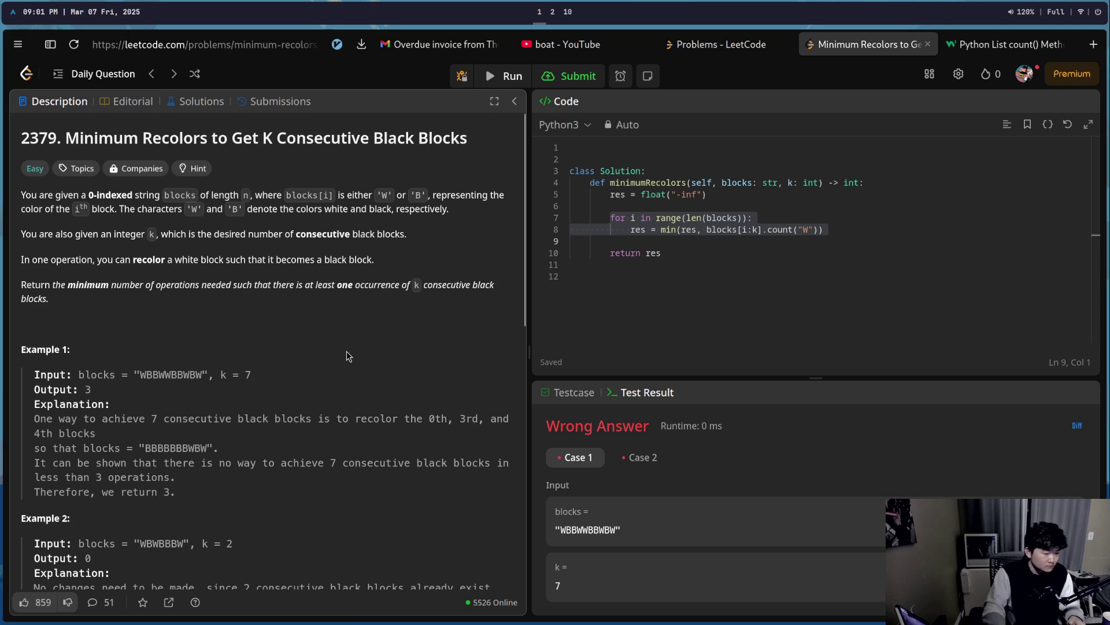
drag(153, 374, 206, 374)
click(243, 376)
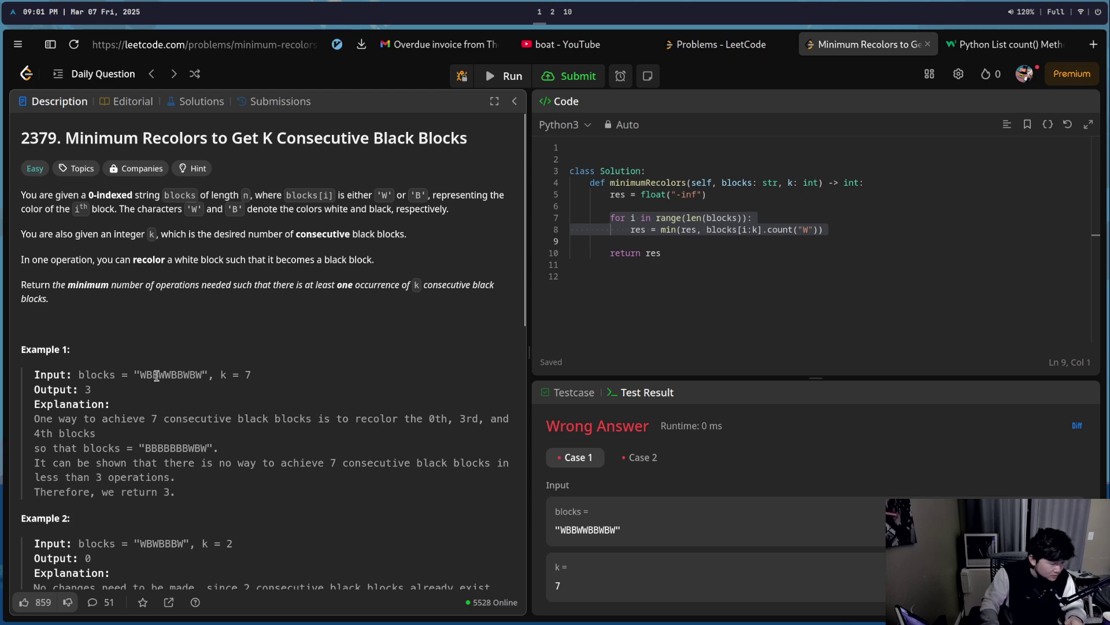
key(super+1)
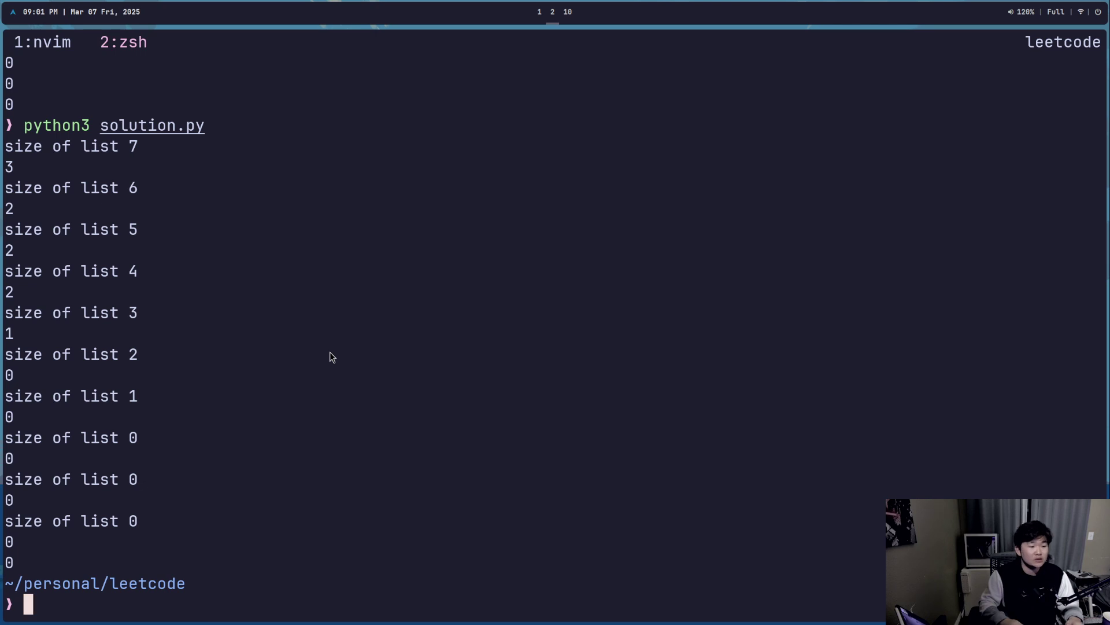
key(ctrl+b)
key(1)
- Change the counting slice to blocks[i : k + i]
key(k)
key(k)
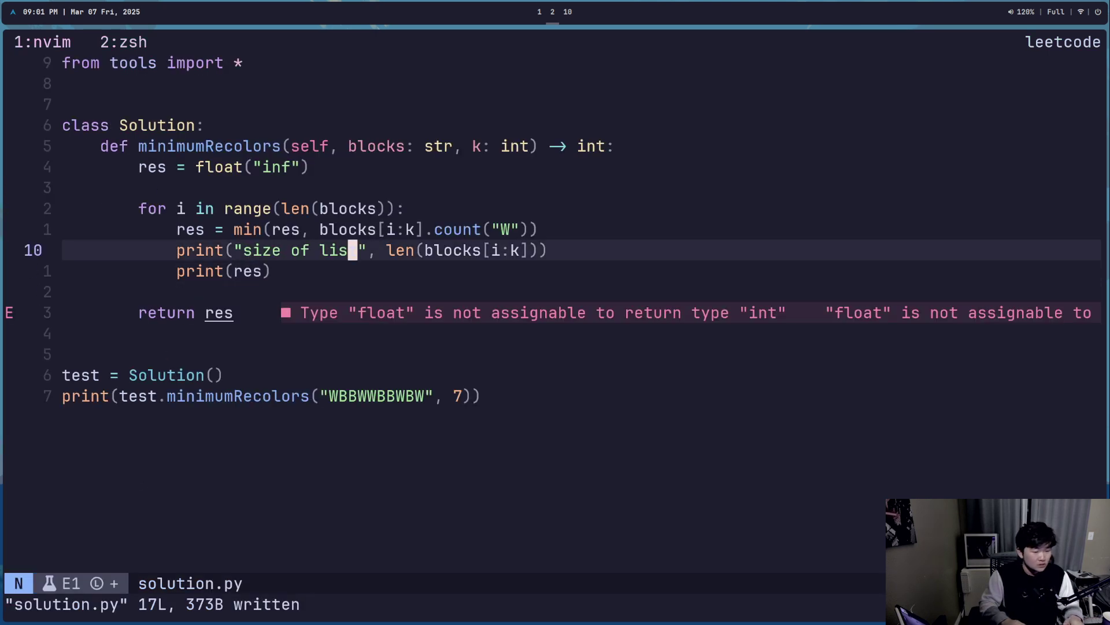
key(k)
key(l)
key(l)
key(l)
key(l)
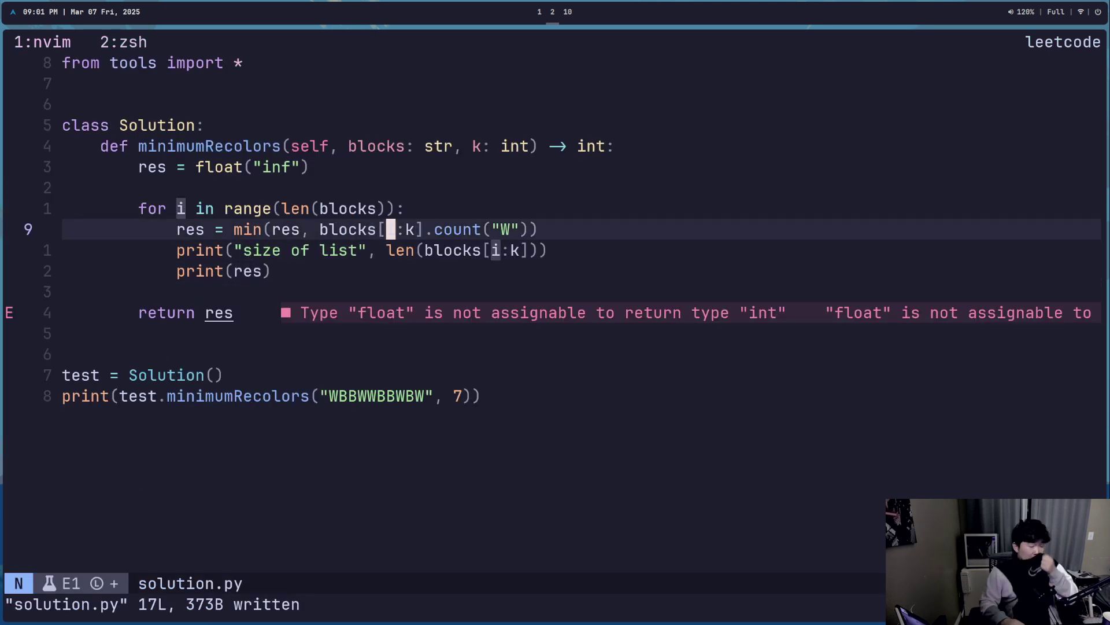
key(l)
key(l)
text(s)
text(k +)
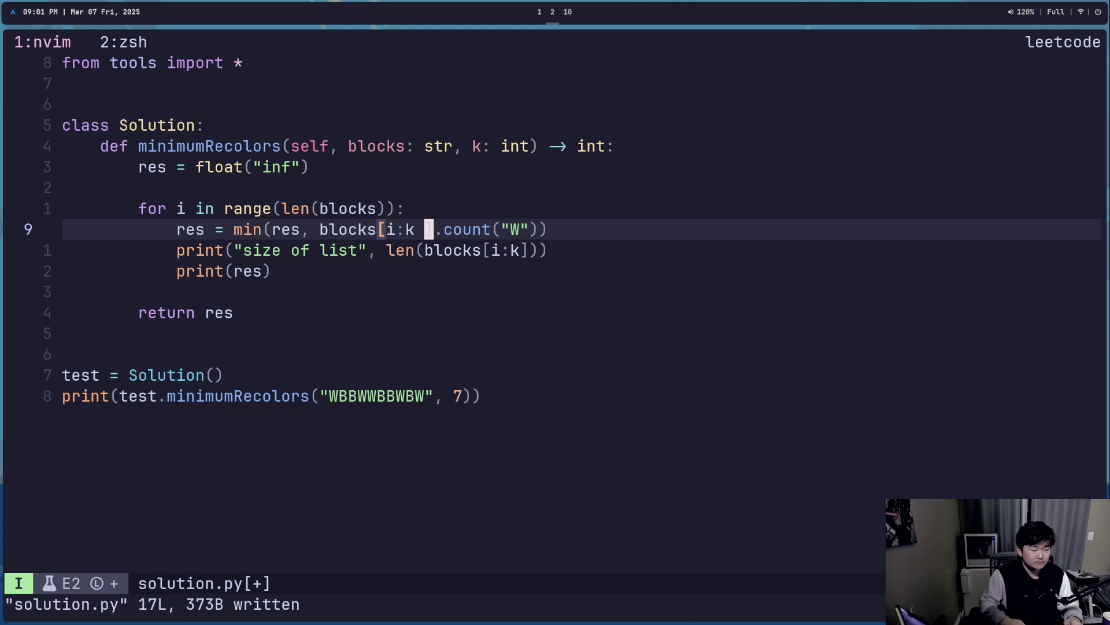
text( i])
key(Escape)
text(:w)
- Rerun python3 solution.py with the new k + i slice
key(Return)
key(ctrl+b)
key(2)
key(Up)
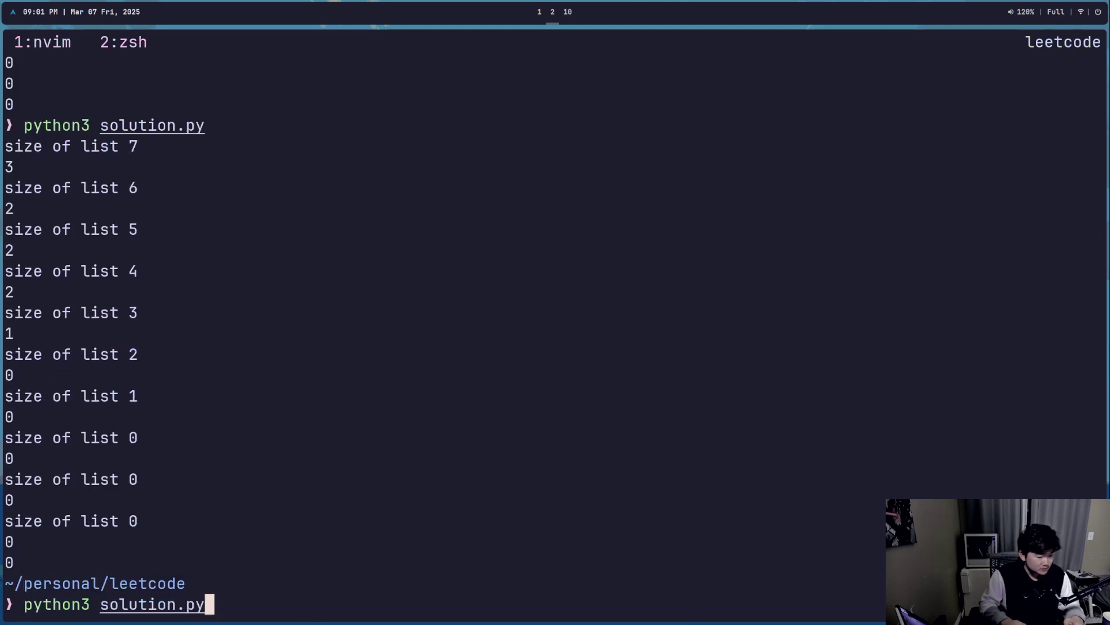
key(Return)
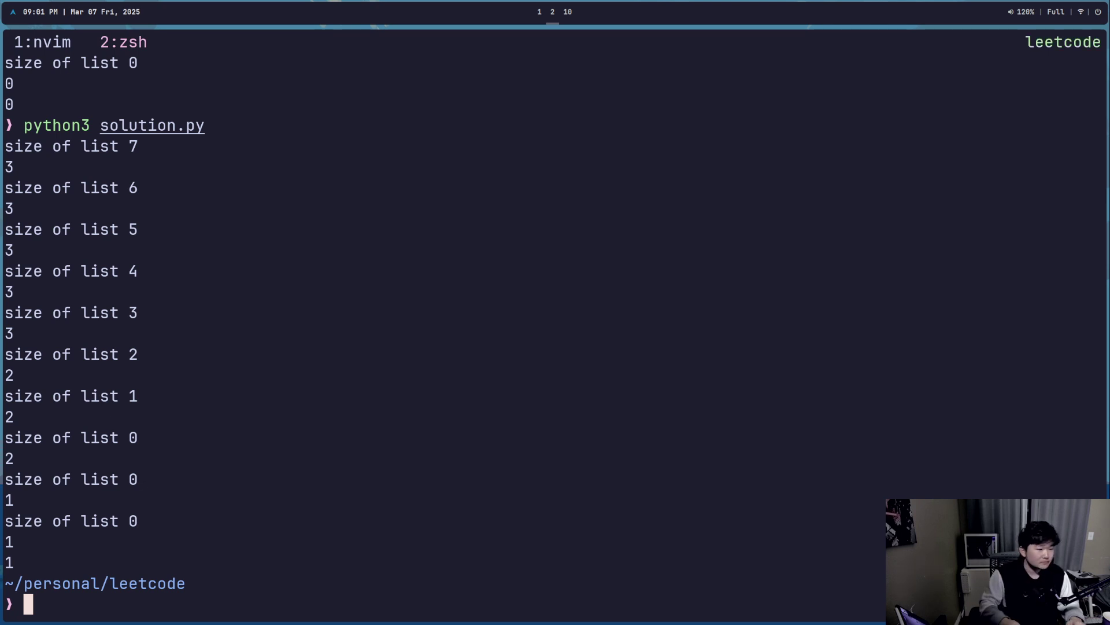
- Save solution.py, then re-examine Example 1's first blocks on LeetCode
key(ctrl+b)
key(1)
key(l)
key(l)
key(:w)
key(Return)
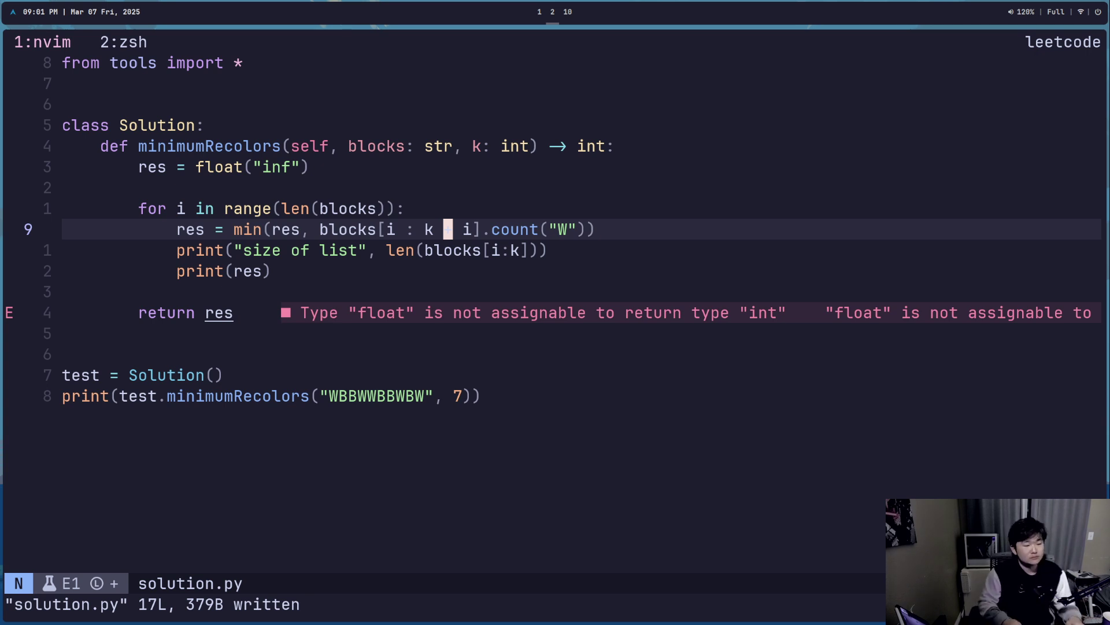
key(super+2)
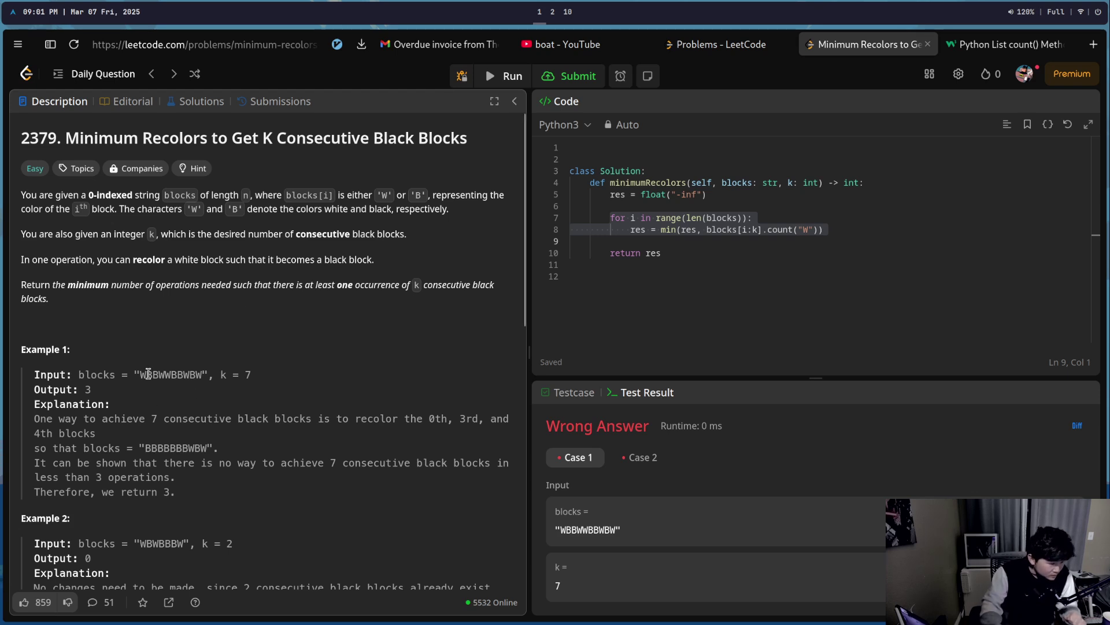
drag(151, 374, 158, 374)
double_click(147, 374)
click(149, 374)
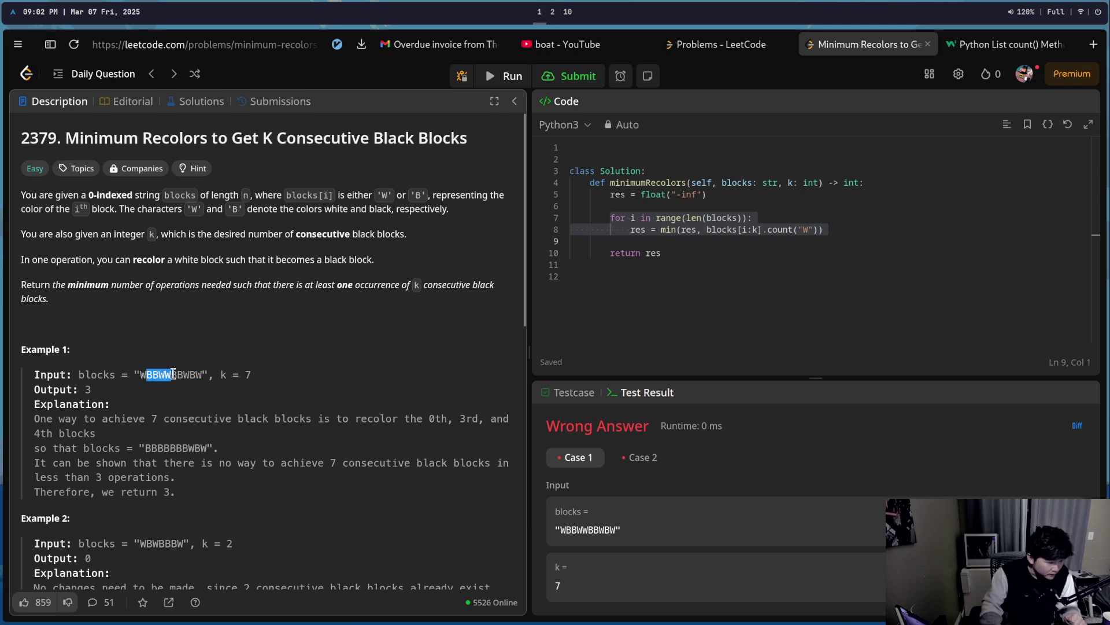
drag(174, 373, 183, 374)
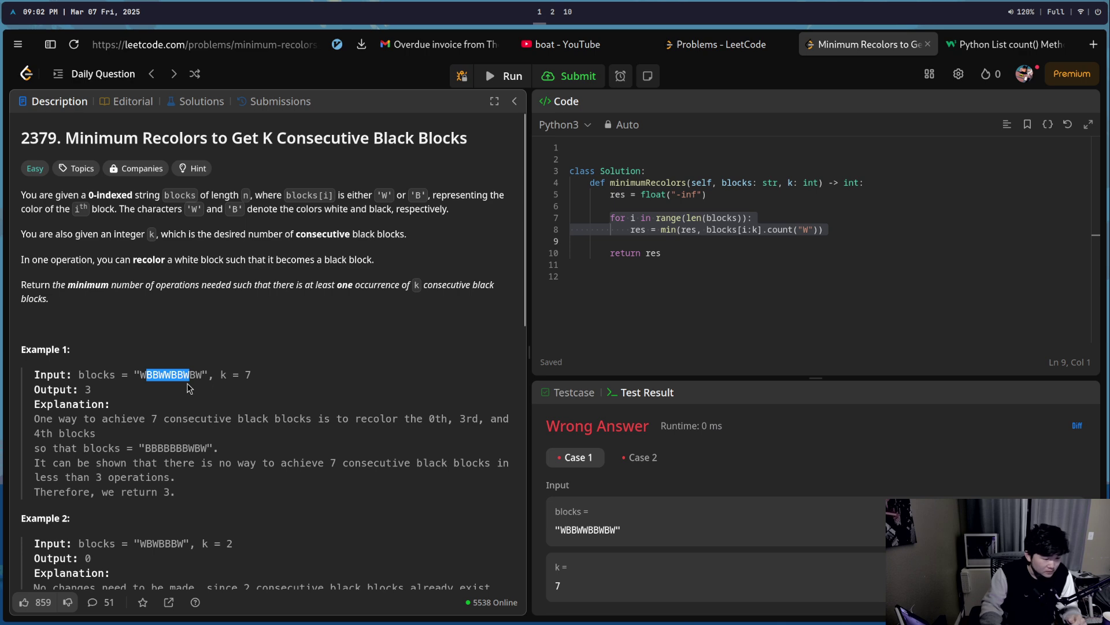
click(176, 385)
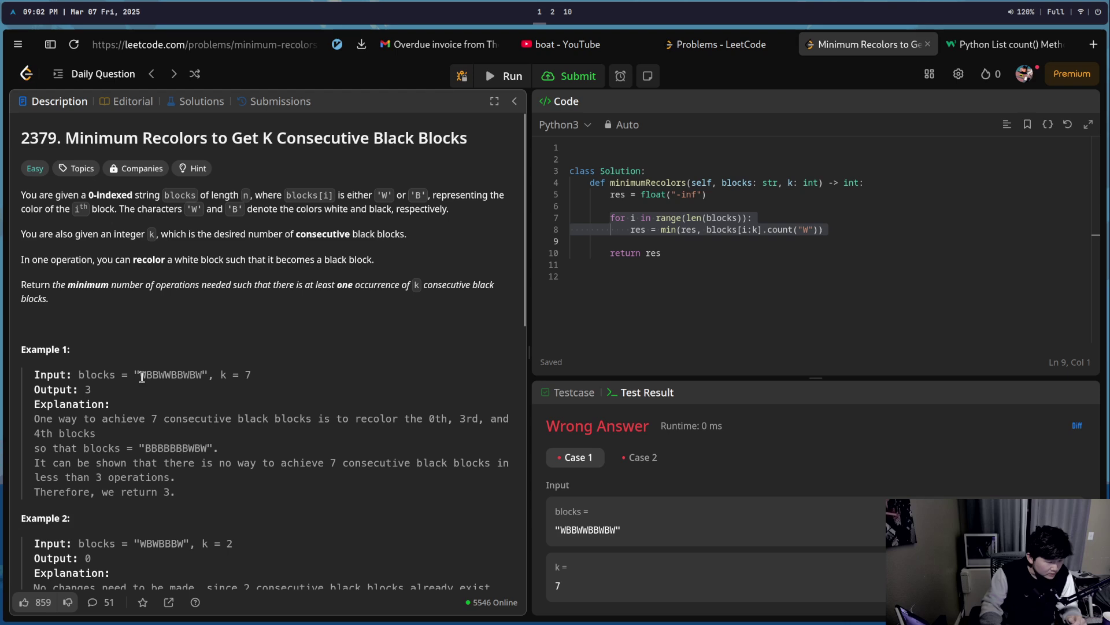
drag(141, 377, 157, 378)
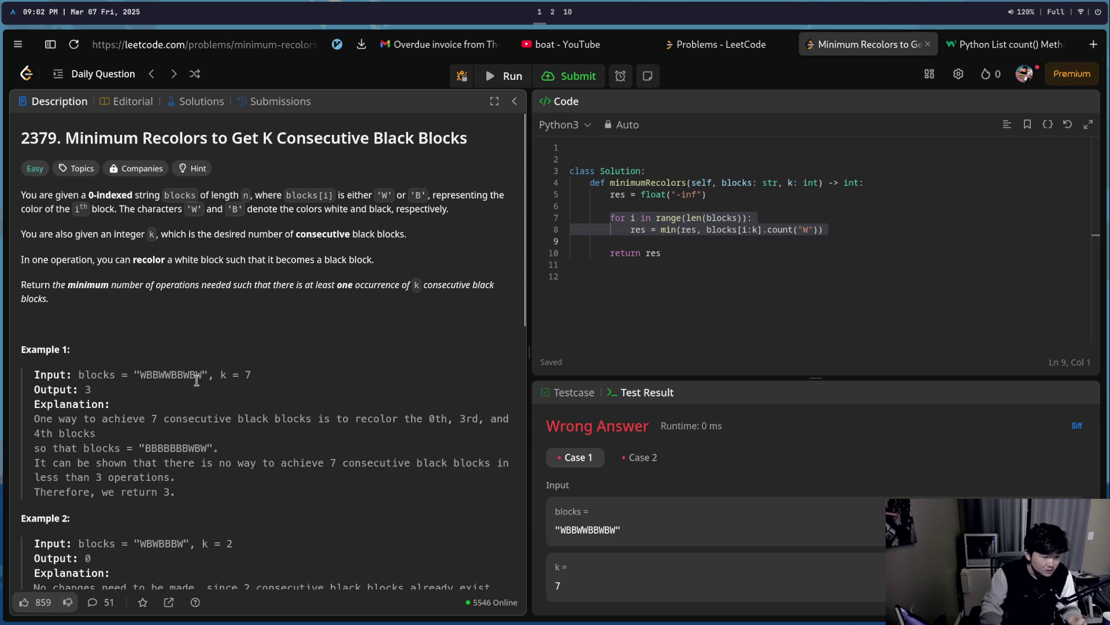
click(141, 379)
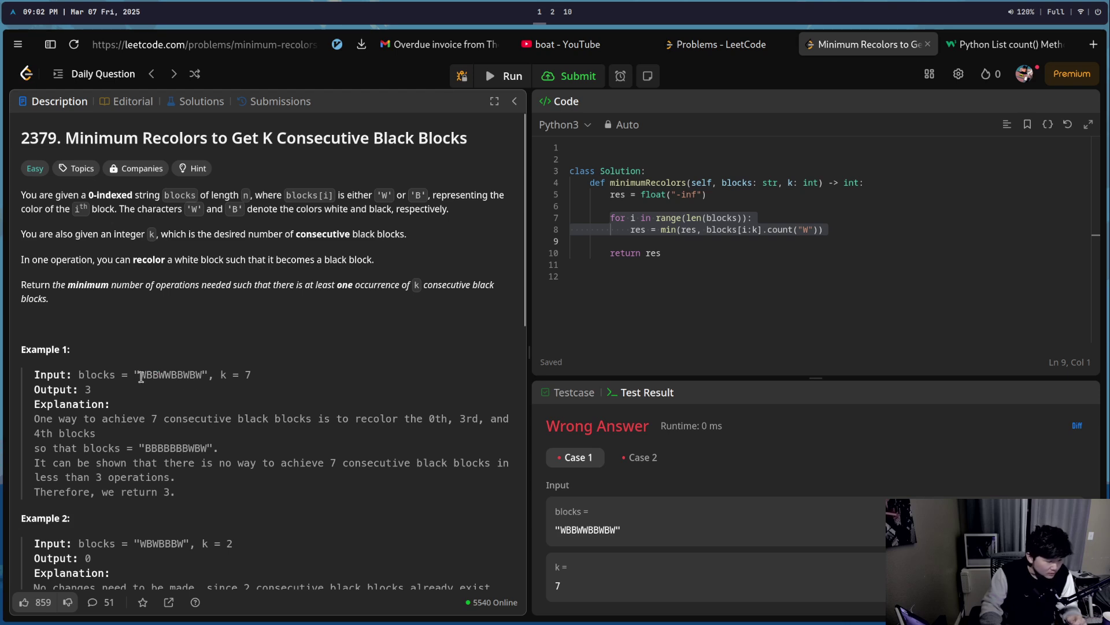
key(super+2)
key(k)
key(super+1)
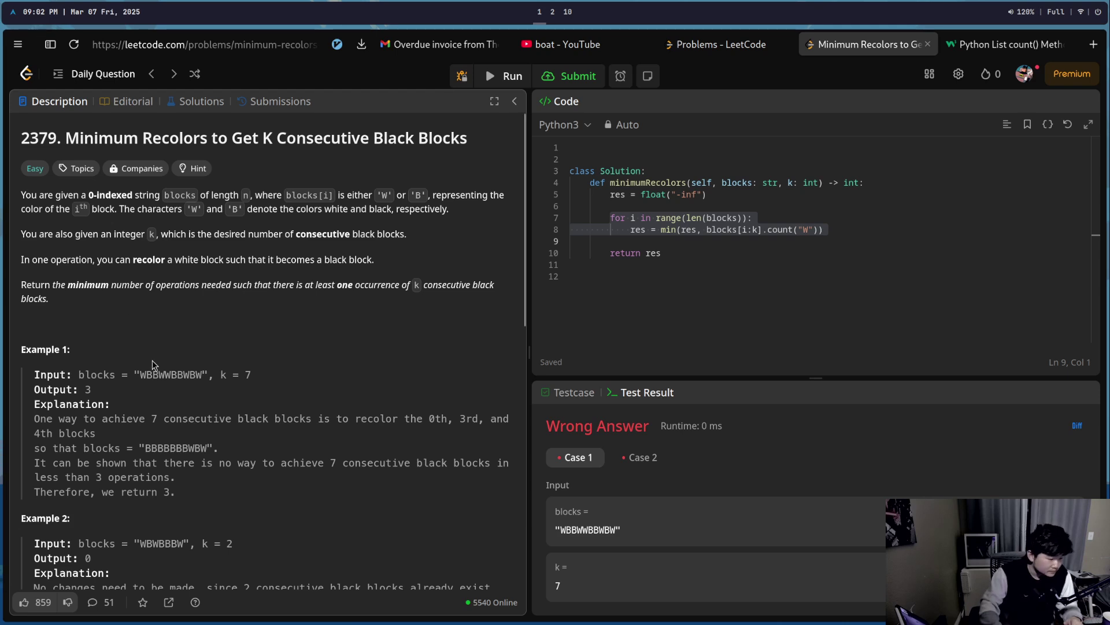
mouse_move(141, 373)
mouse_down()
mouse_move(152, 374)
mouse_move(141, 374)
mouse_up()
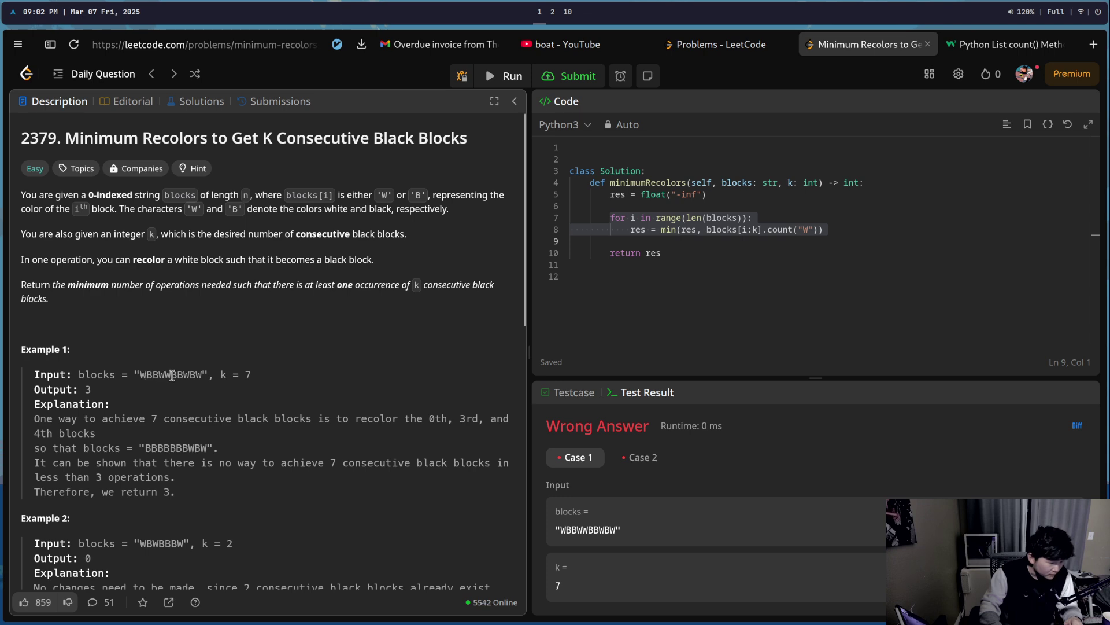
drag(182, 374, 139, 376)
- Add a """ docstring above the class with a '0 - 6' window note and save it
key(super+1)
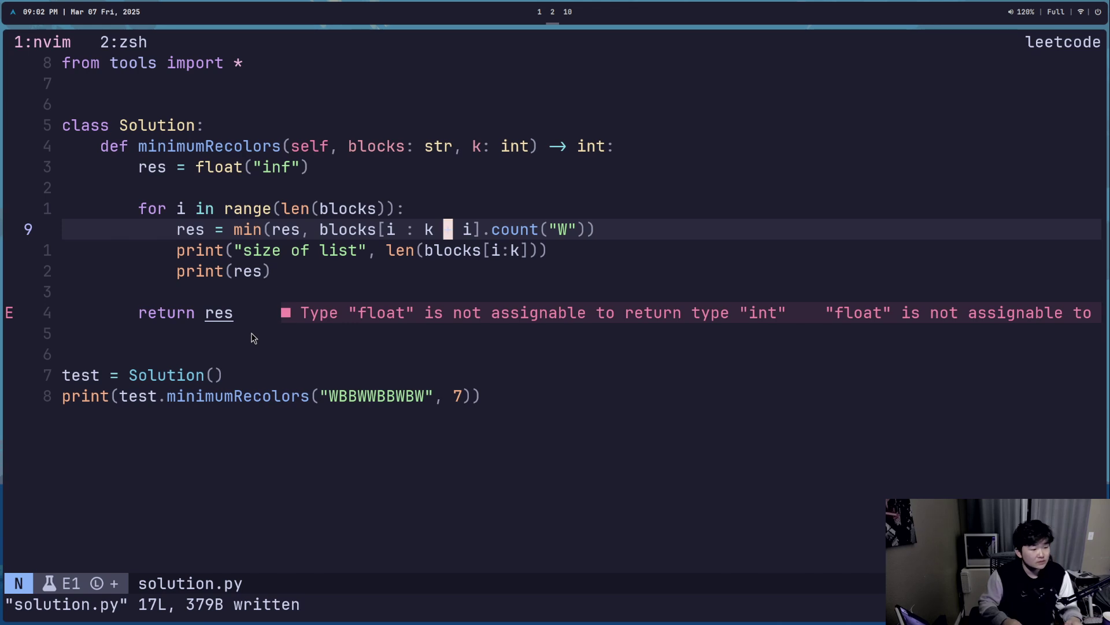
key(k)
key(k)
key(k)
key(k)
key(k)
key(k)
text(i)
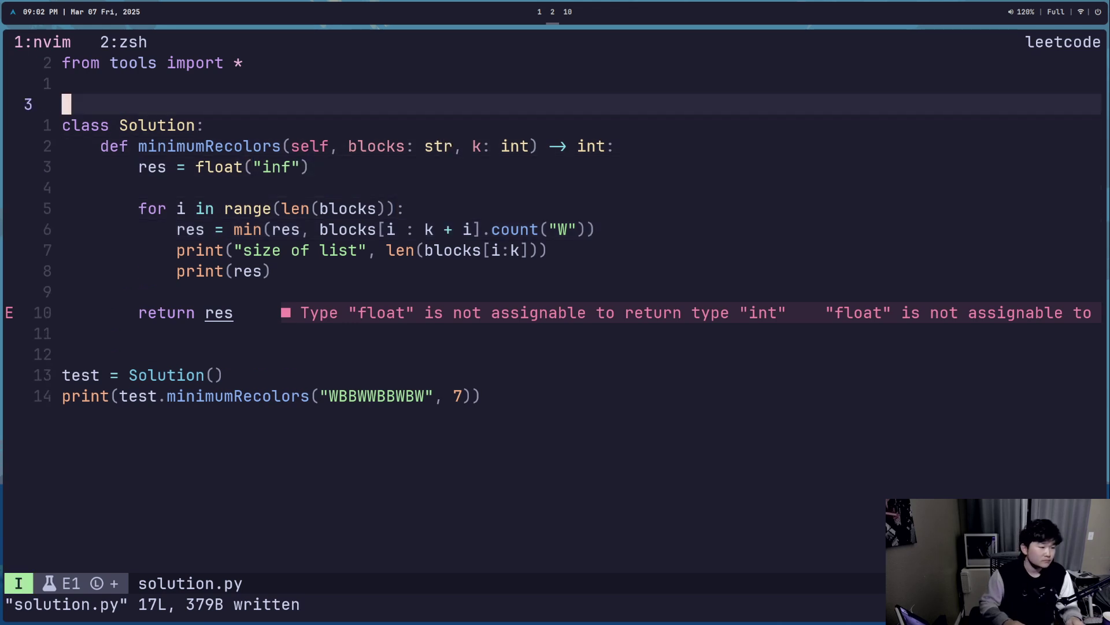
text(""")
key(Return)
text(""")
key(Return)
key(Escape)
text(kO)
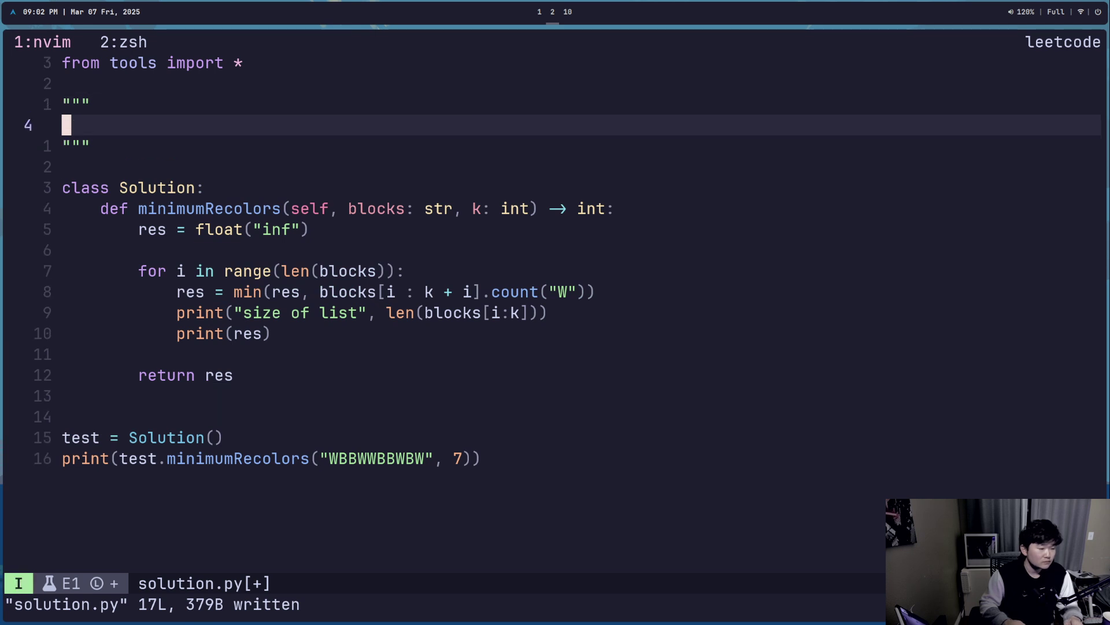
text(0 - 6)
key(Escape)
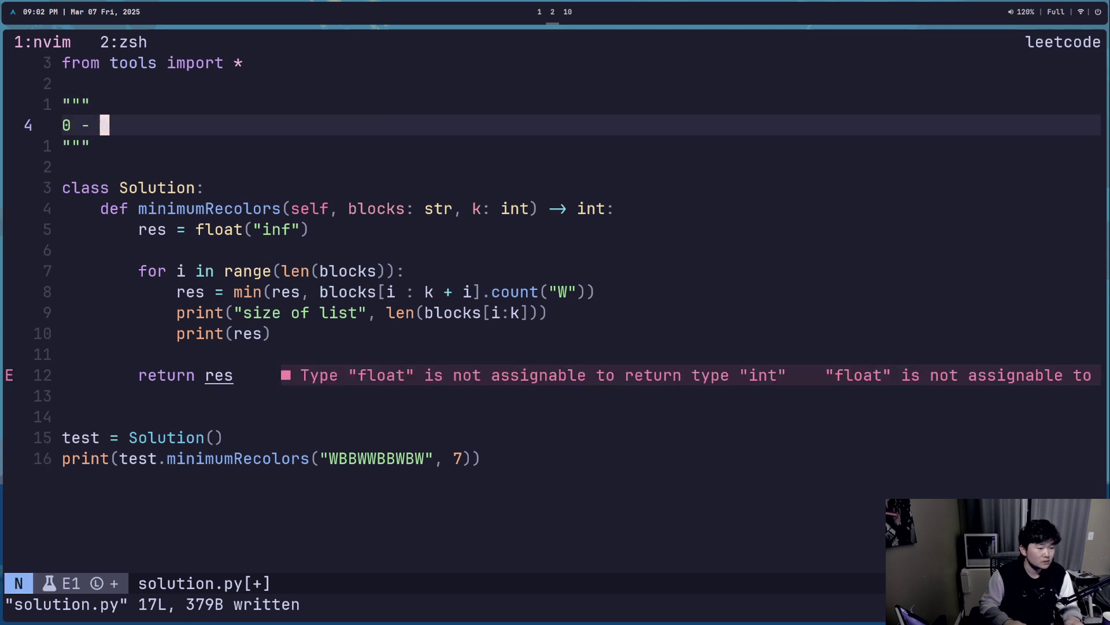
text(:w)
key(Return)
key(o)
- Glance at the LeetCode problem page and come back to the editor
key(super+2)
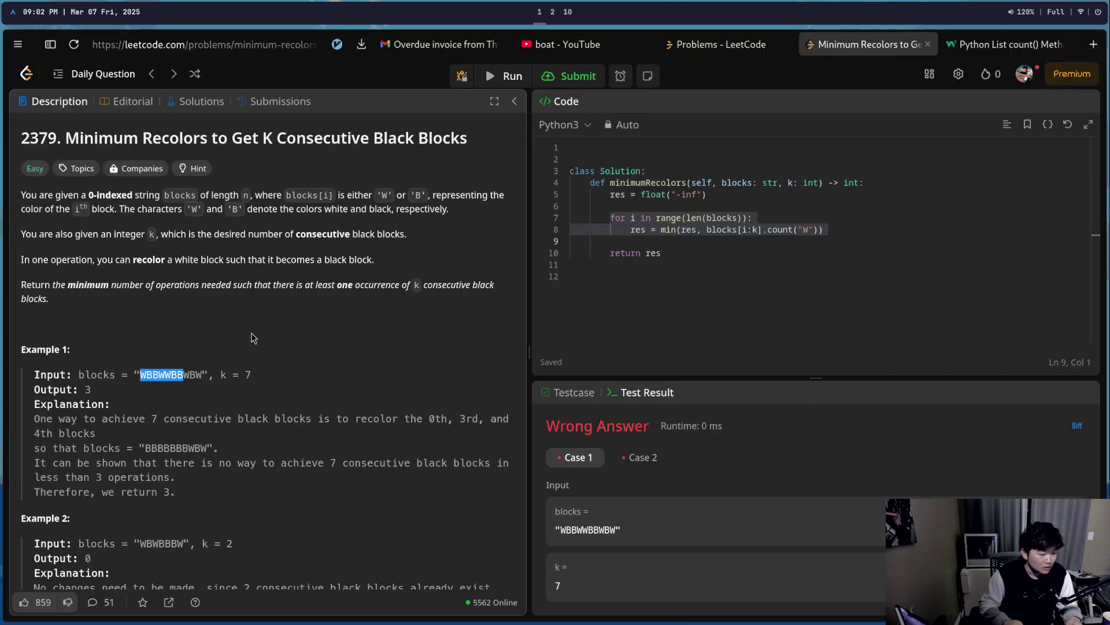
key(super+1)
key(super+2)
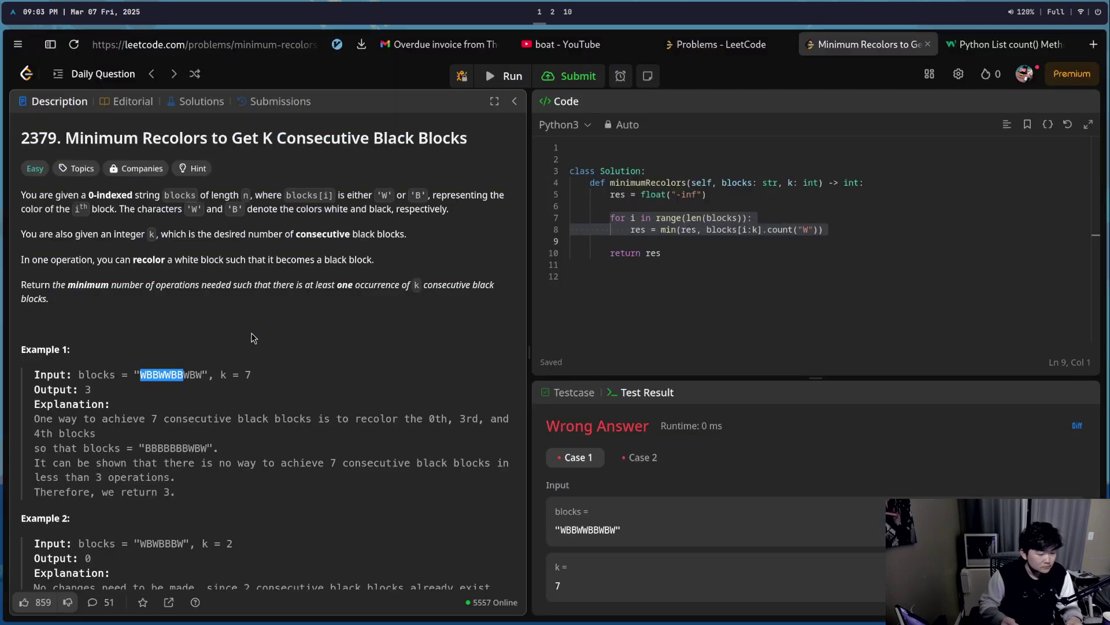
key(super+1)
- Start a second docstring note line reading '1 - ' below the 0 - 6 note
key(Escape)
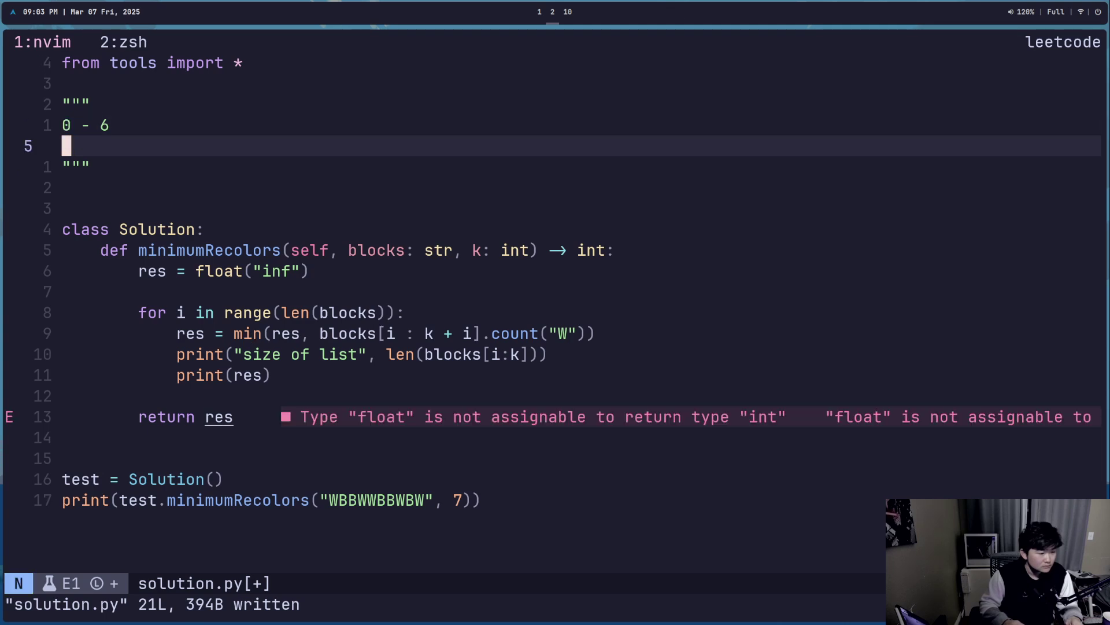
key(k)
key(y)
key(y)
key(j)
key(p)
key(o)
key(Escape)
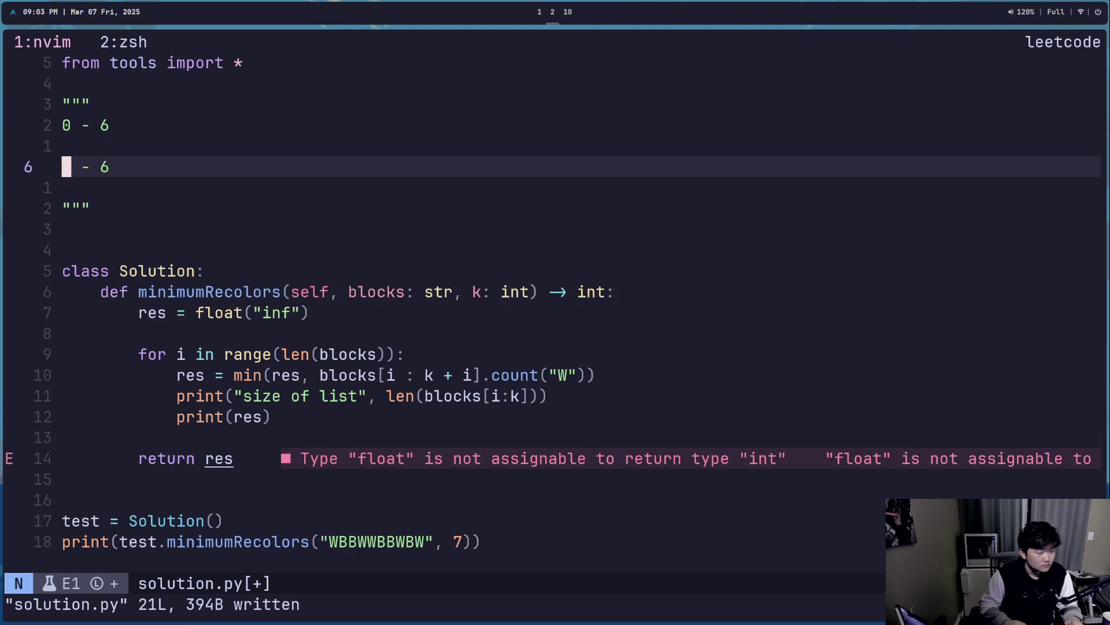
key(d)
key(d)
key(k)
key(shift+o)
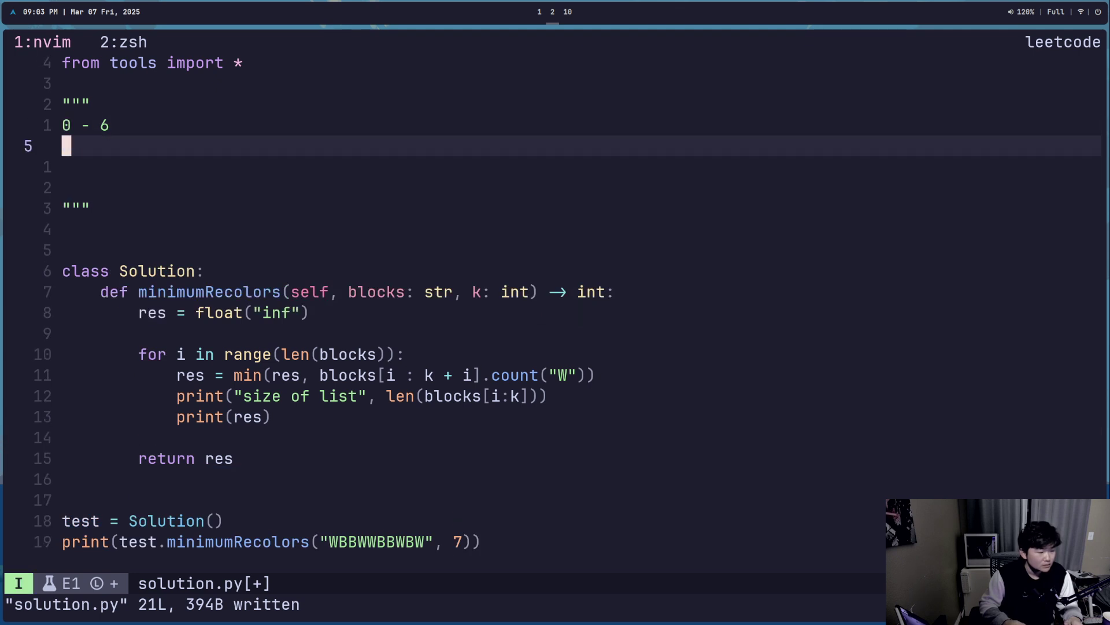
text(1)
key(BackSpace)
text(1 -)
- On LeetCode, highlight Example 1's seven-block windows, moving on to BBWWBBW
key(super+2)
click(149, 374)
drag(148, 374, 187, 373)
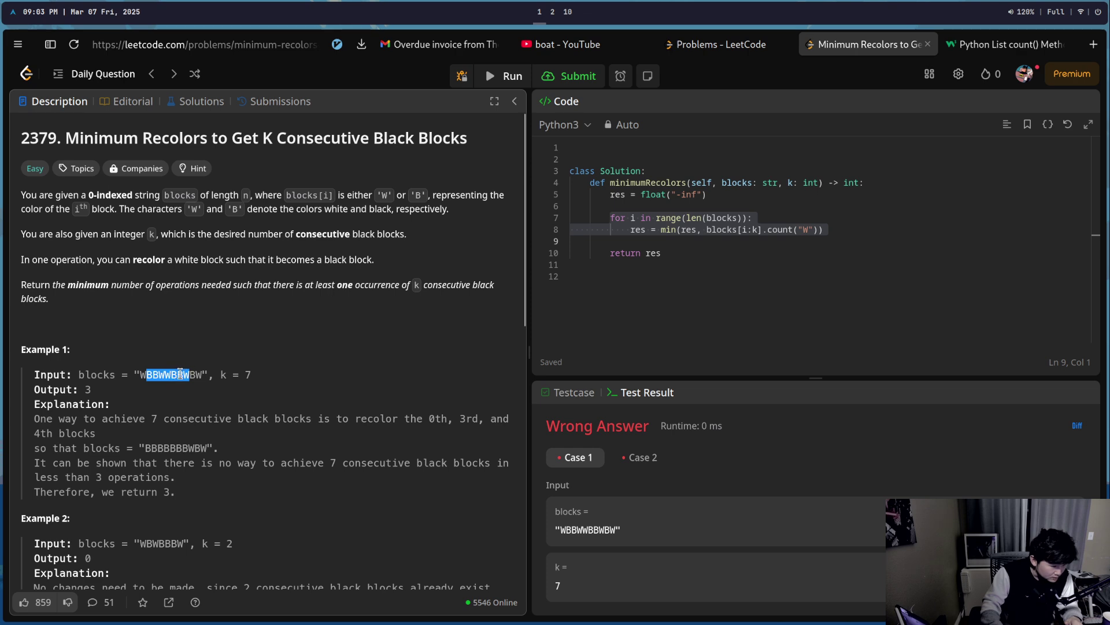
drag(189, 374, 146, 374)
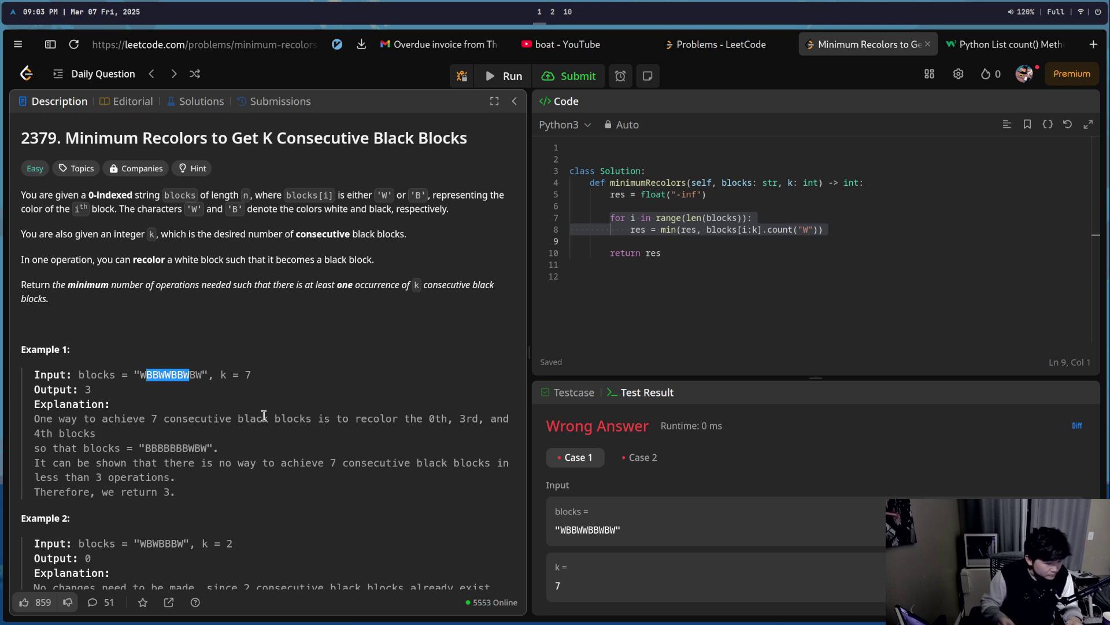
- Clear out the slice inside blocks on the counting line
key(super+1)
key(Escape)
key(j)
key(j)
key(j)
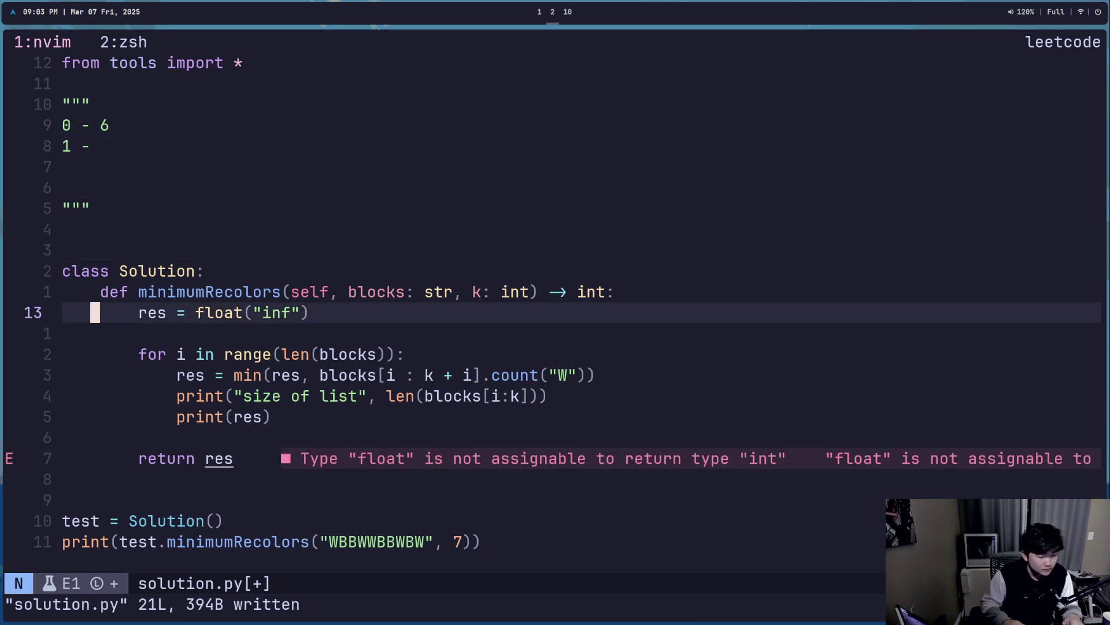
key(j)
key(j)
key(j)
key(w)
key(dollar)
key(b)
key(b)
key(b)
key(c)
key(i)
- Retype the slice brackets and remove the extra closing bracket
key(bracket)
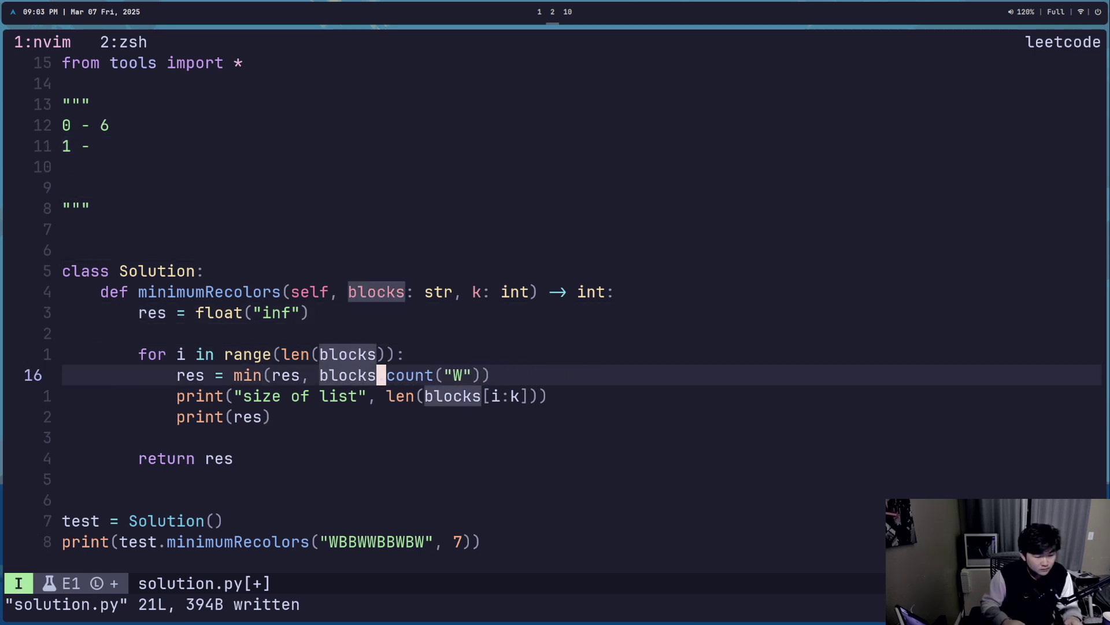
click(339, 375)
text([])
key(Escape)
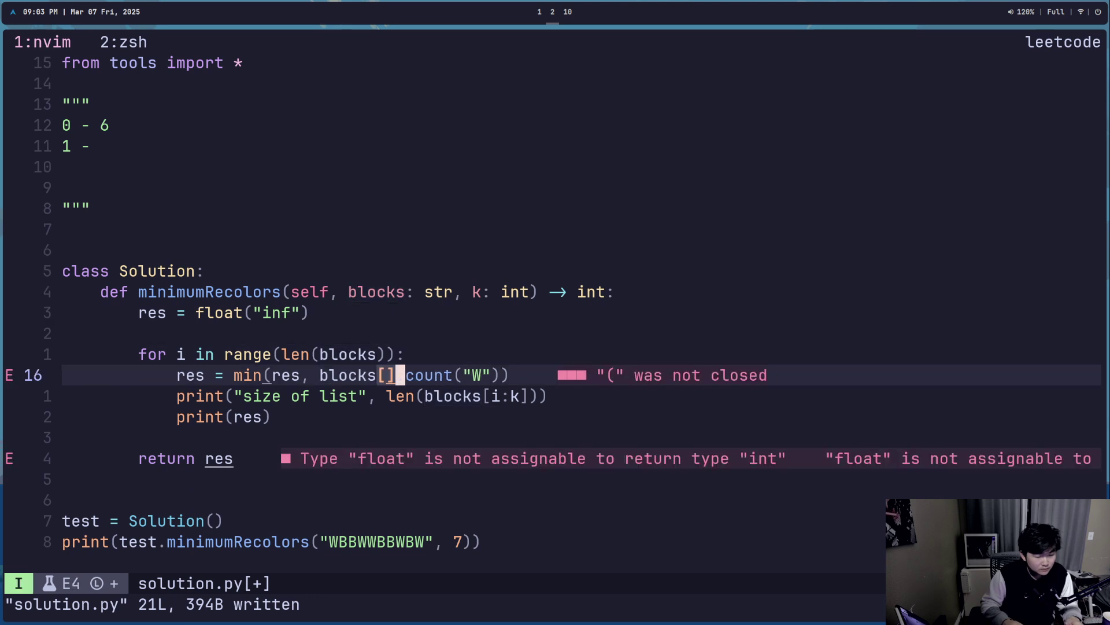
key(x)
key(7)
key(j)
key(k)
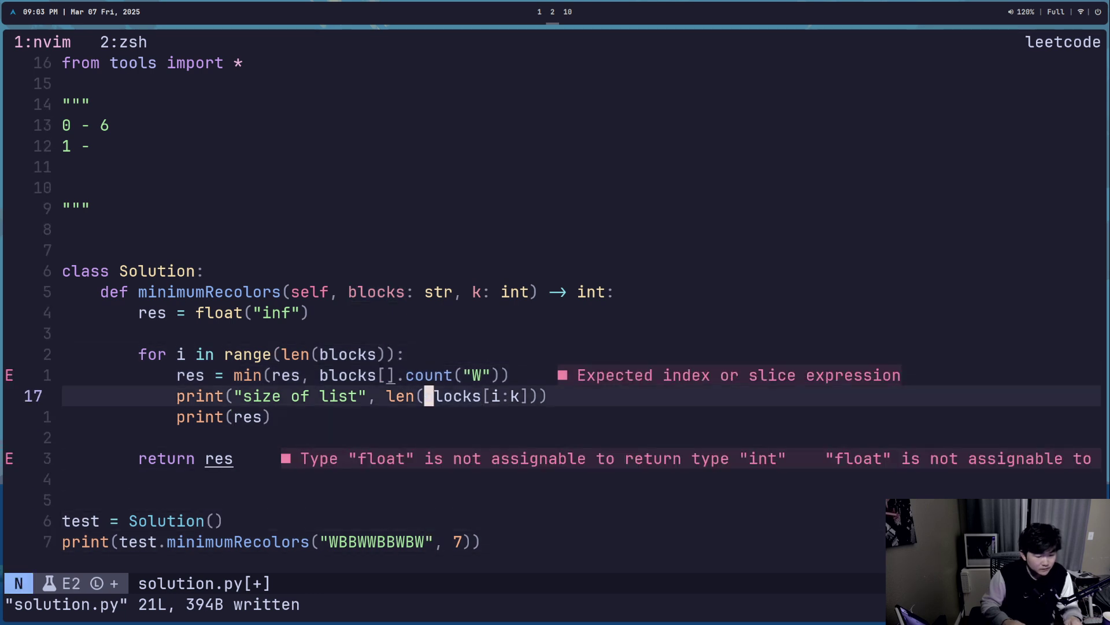
key(k)
key(h)
text(i)
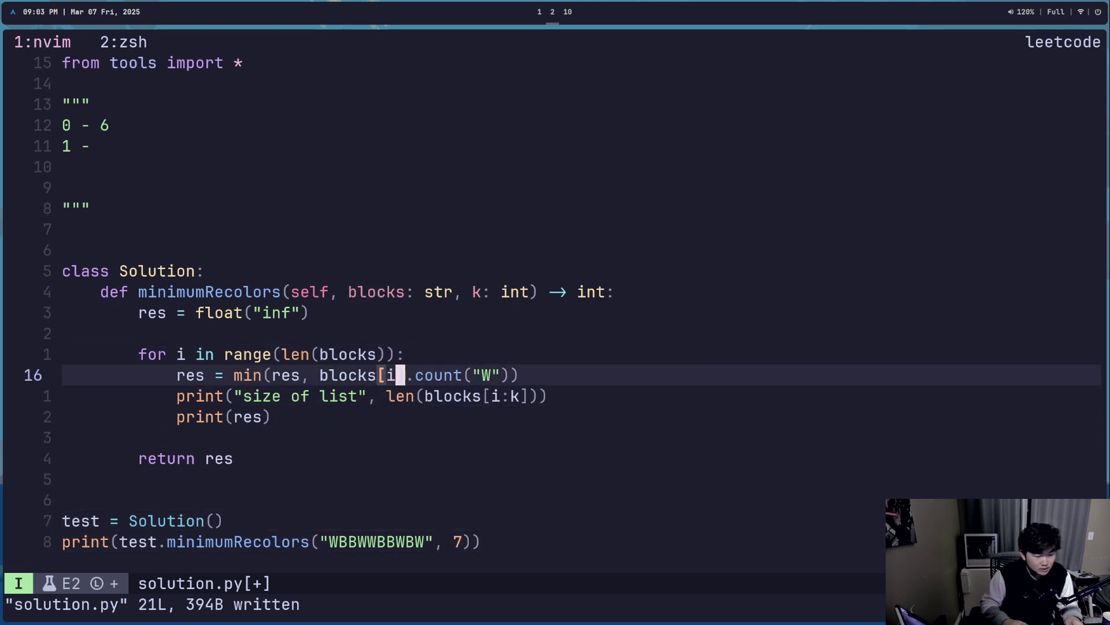
text(i:)
- Check more of Example 1 on LeetCode, then finish the '1 - 8' note and save
key(super+2)
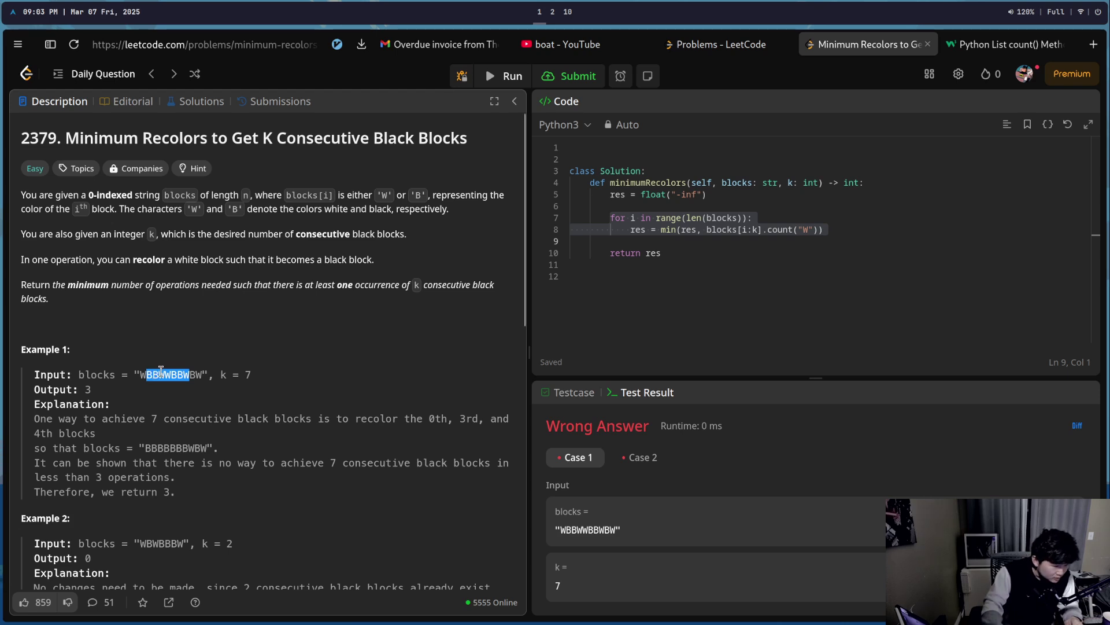
drag(180, 375, 191, 373)
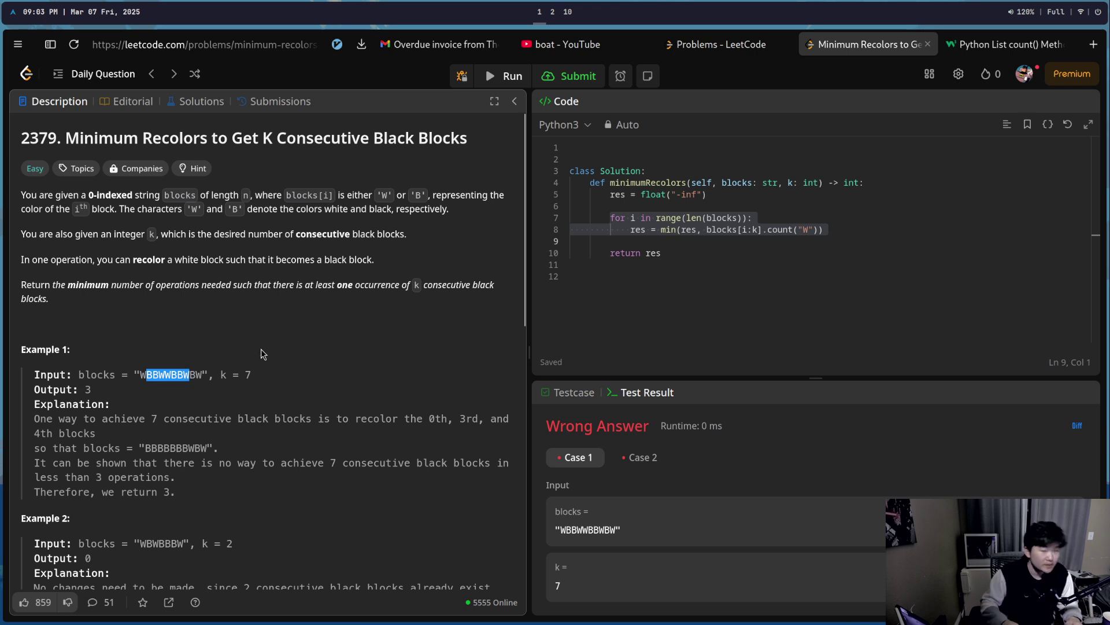
key(super+1)
key(k)
key(k)
key(k)
text(ks[i:k)
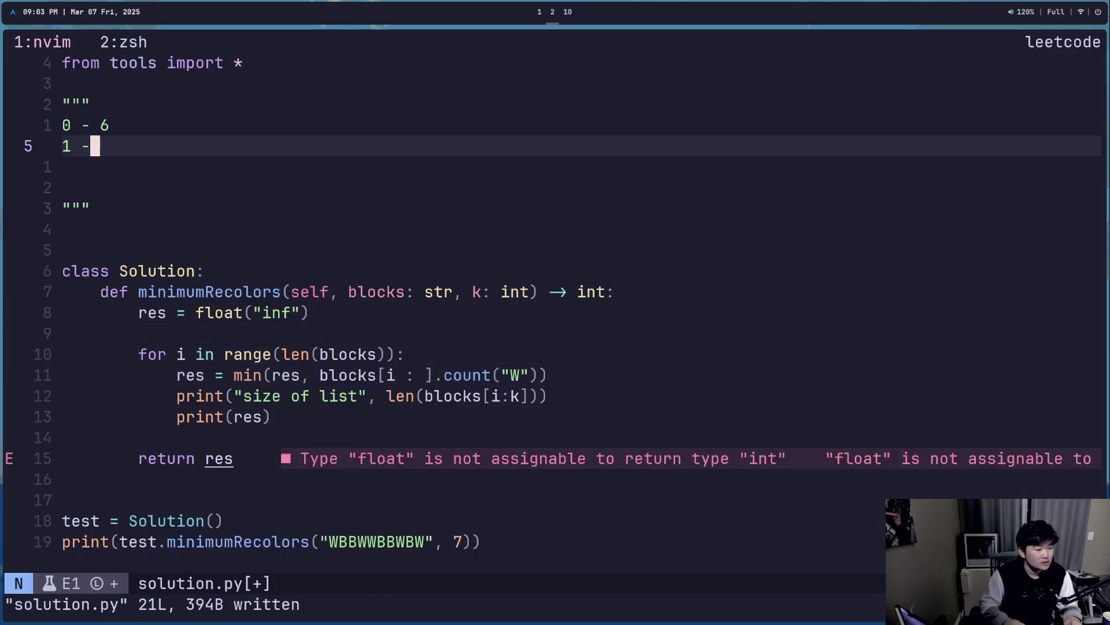
text(A a)
key(BackSpace)
key(Escape)
key(ctrl+s)
text(u)
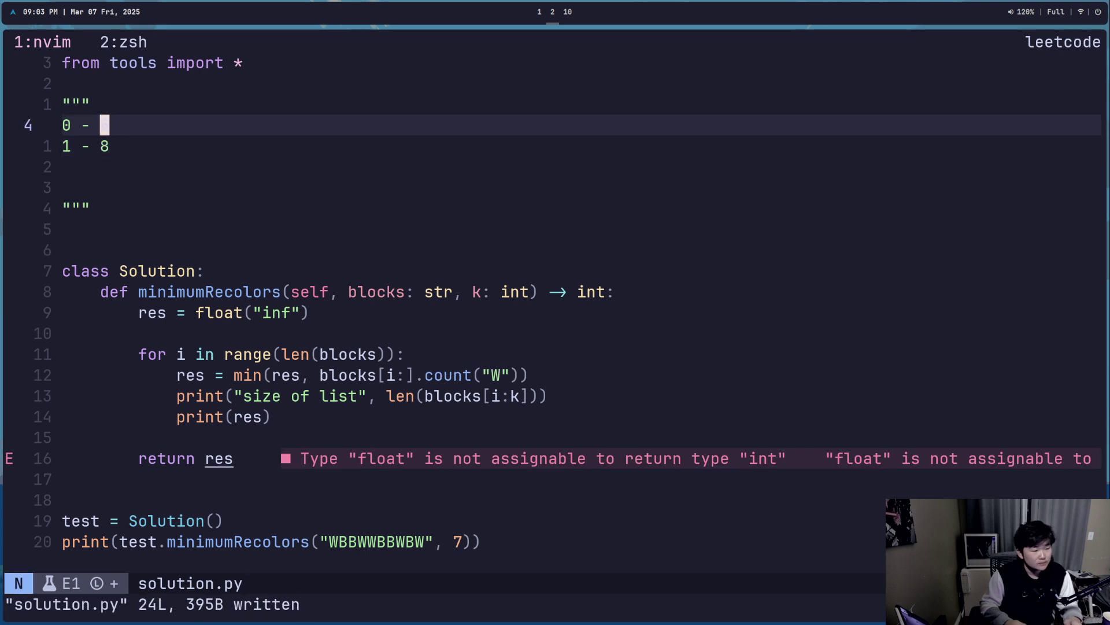
text(A7)
- Rework the first docstring note so it reads '0 - 7'
key(Escape)
key(u)
key(A)
key(Escape)
key(A)
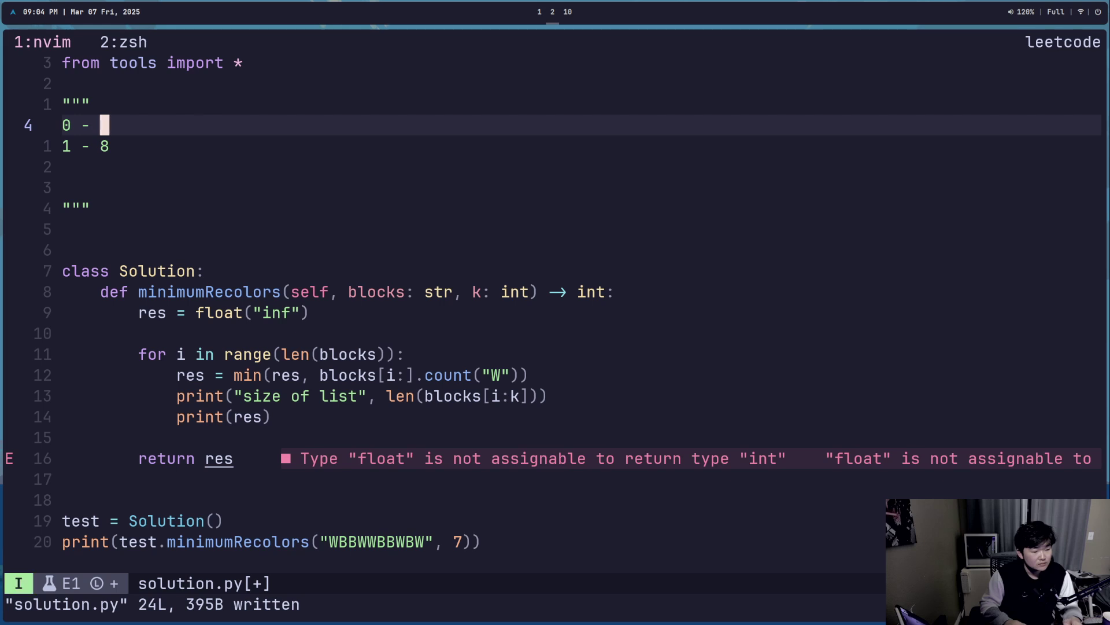
key(Escape)
text(s)
text(7)
key(BackSpace)
key(Escape)
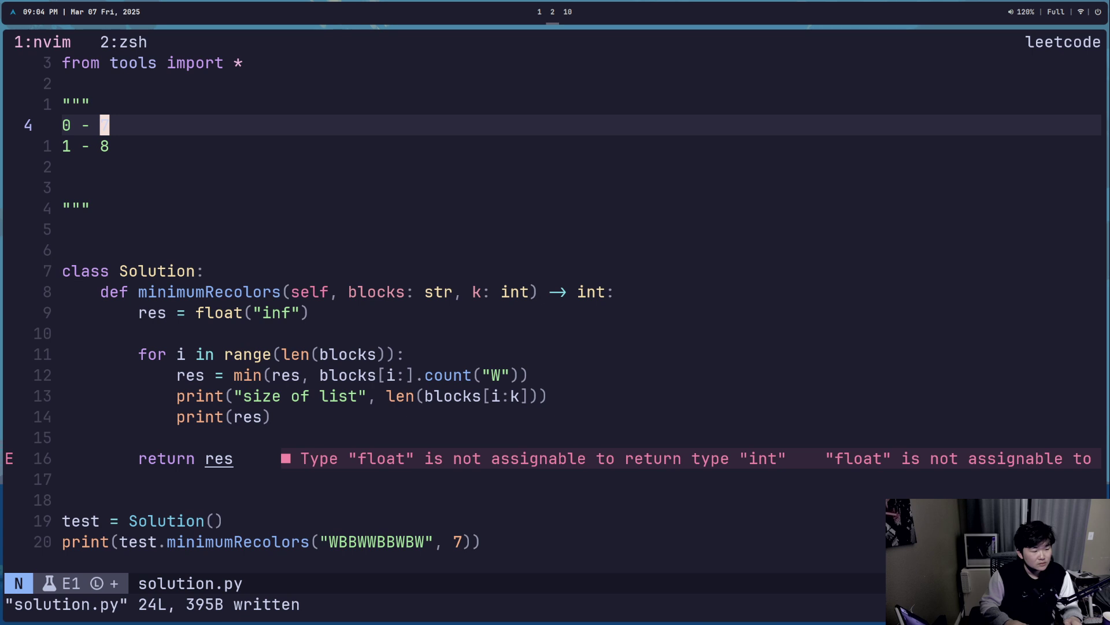
key(j)
key(k)
- Change both window slices to blocks[i : k + i] and save the file
key(j)
key(j)
key(1)
key(0)
key(j)
key(dollar)
key(b)
key(b)
key(b)
text(bha k + )
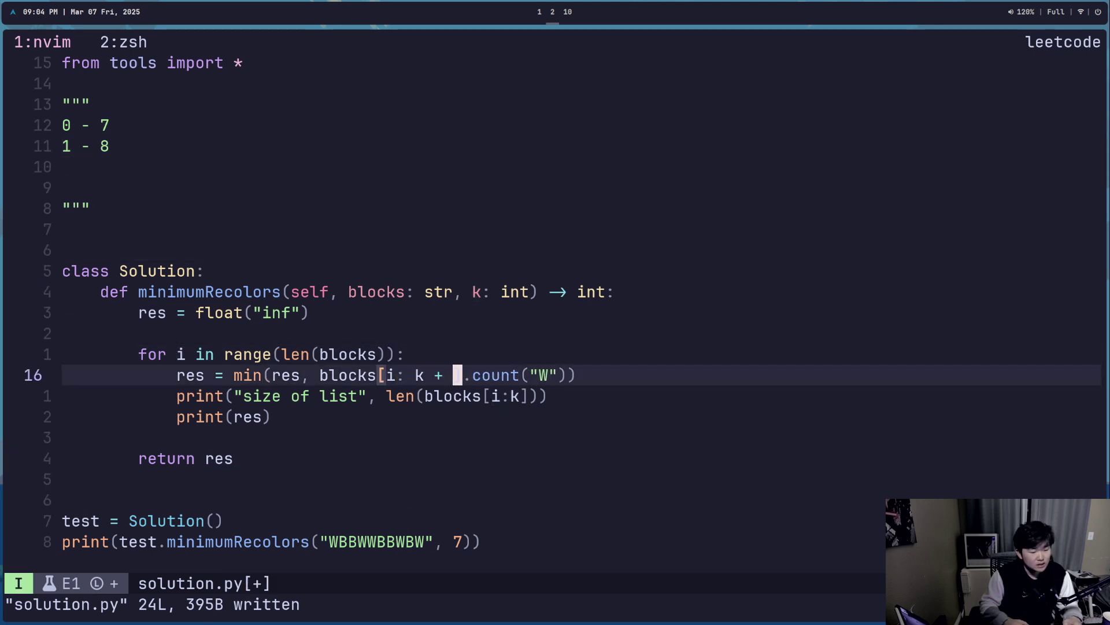
text(i)
key(Escape)
text(ka:)
key(Escape)
key(j)
key(ctrl+s)
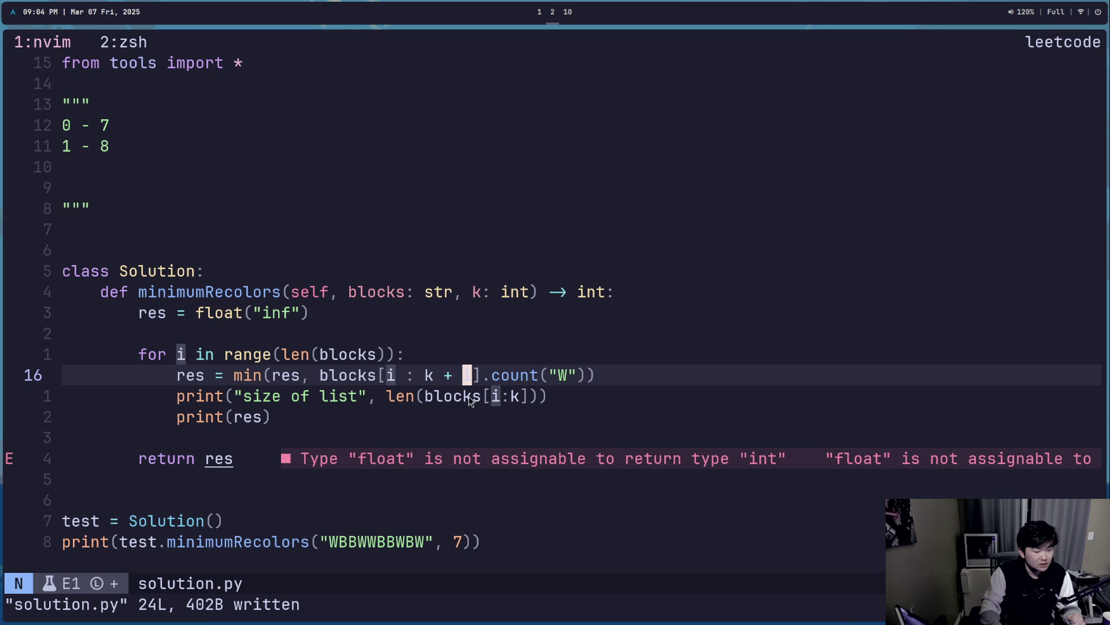
text(ja)
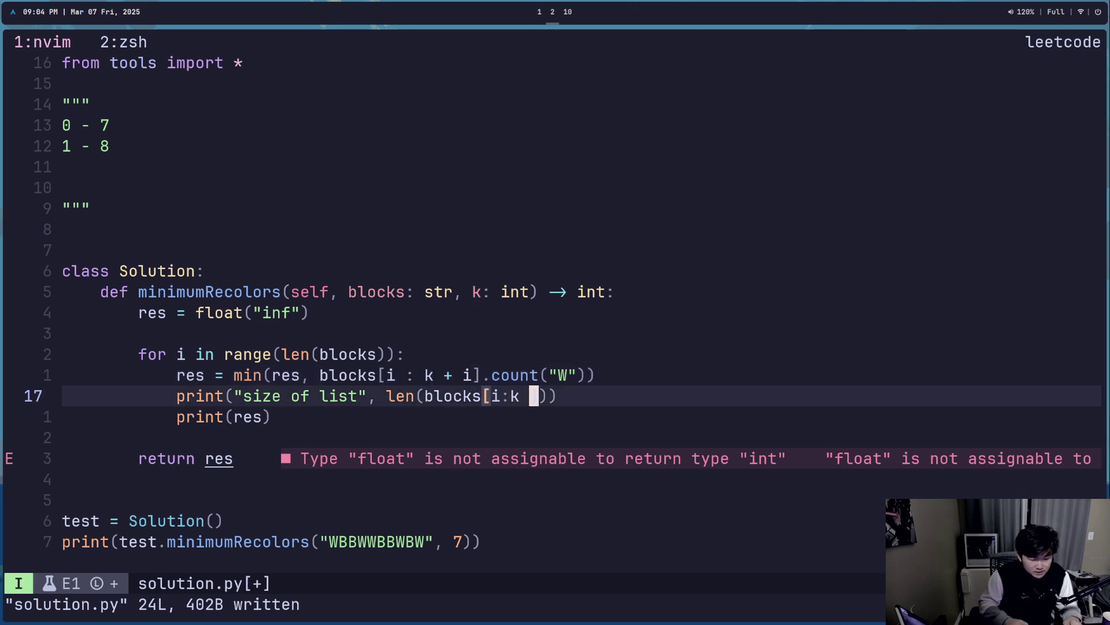
text( + i)
key(Escape)
key(ctrl+s)
- Rerun python3 solution.py in the terminal, which prints final result 1
key(ctrl+b)
text(2python3 solution.py)
key(Return)
text(python3 solution.py)
key(Return)
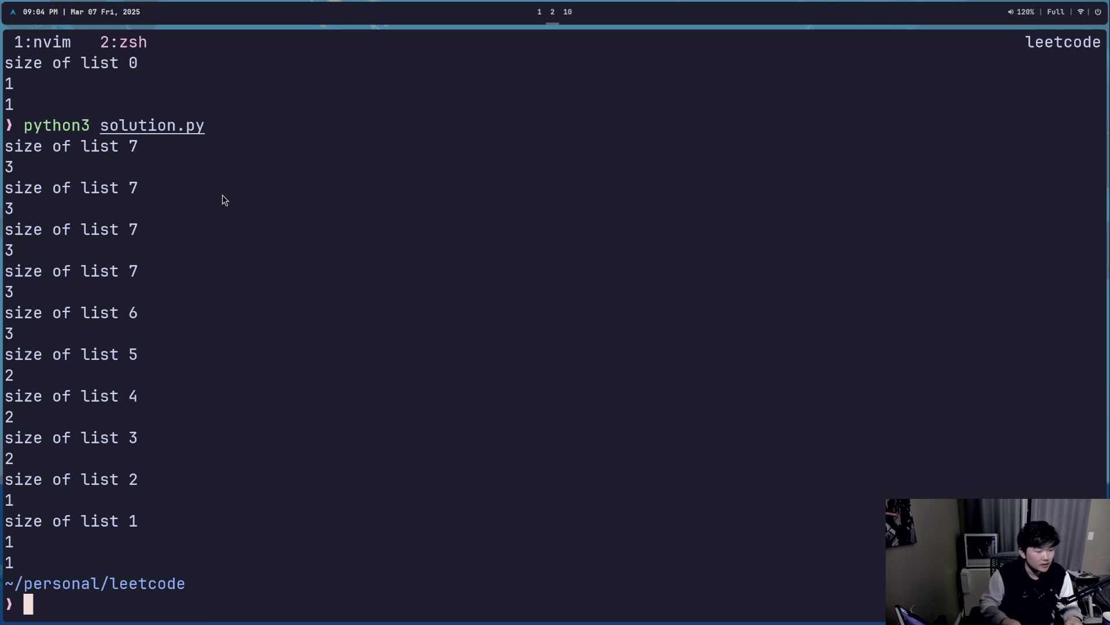
- Delete the two debug print lines from the solution
key(ctrl+b)
key(1)
key(b)
key(j)
key(k)
key(d)
key(d)
key(d)
key(d)
key(k)
key(k)
key(k)
key(k)
key(k)
key(k)
key(j)
key(j)
key(j)
key(j)
key(j)
key(j)
key(k)
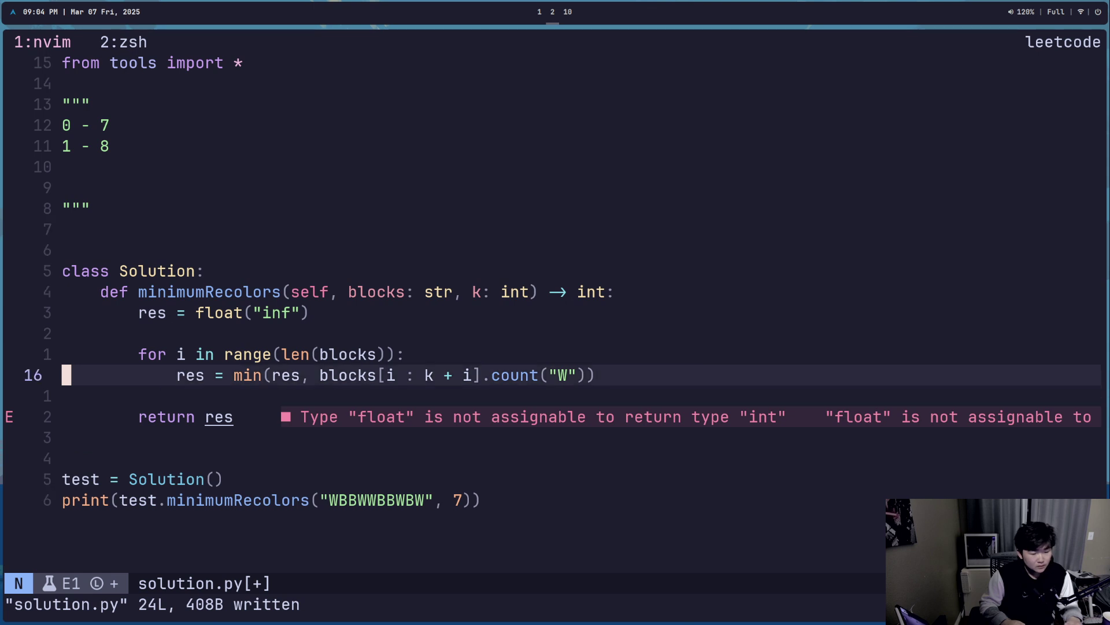
- Cut the slice-and-count expression out of the min update line
key(shift+4)
key(h)
key(percent)
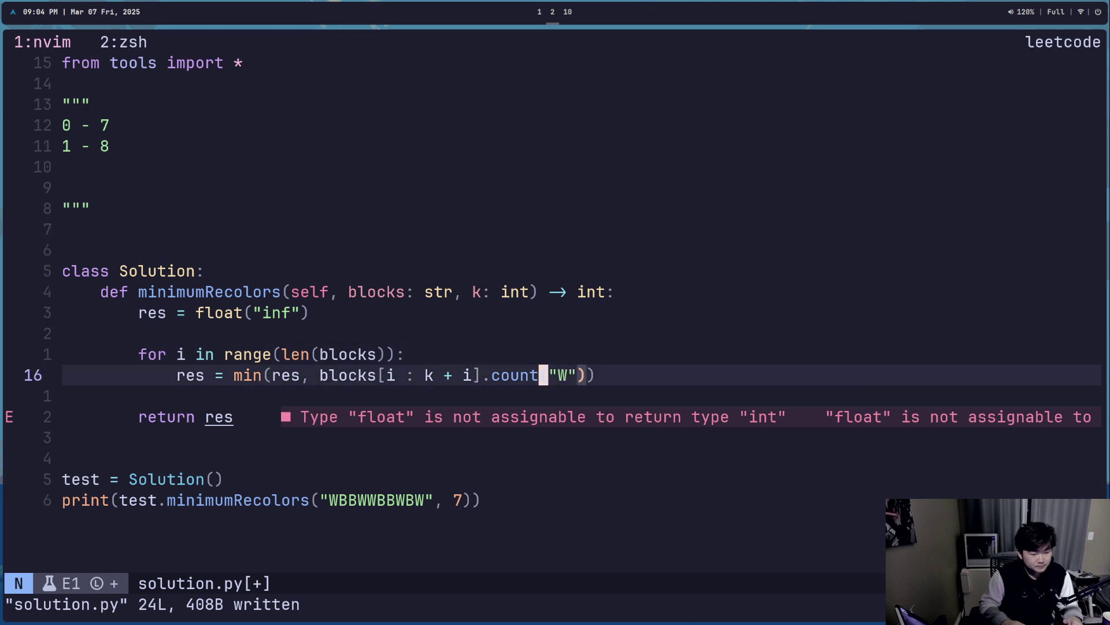
key(j)
key(k)
key(b)
key(b)
key(b)
key(b)
key(w)
key(v)
key(shift+4)
key(h)
key(h)
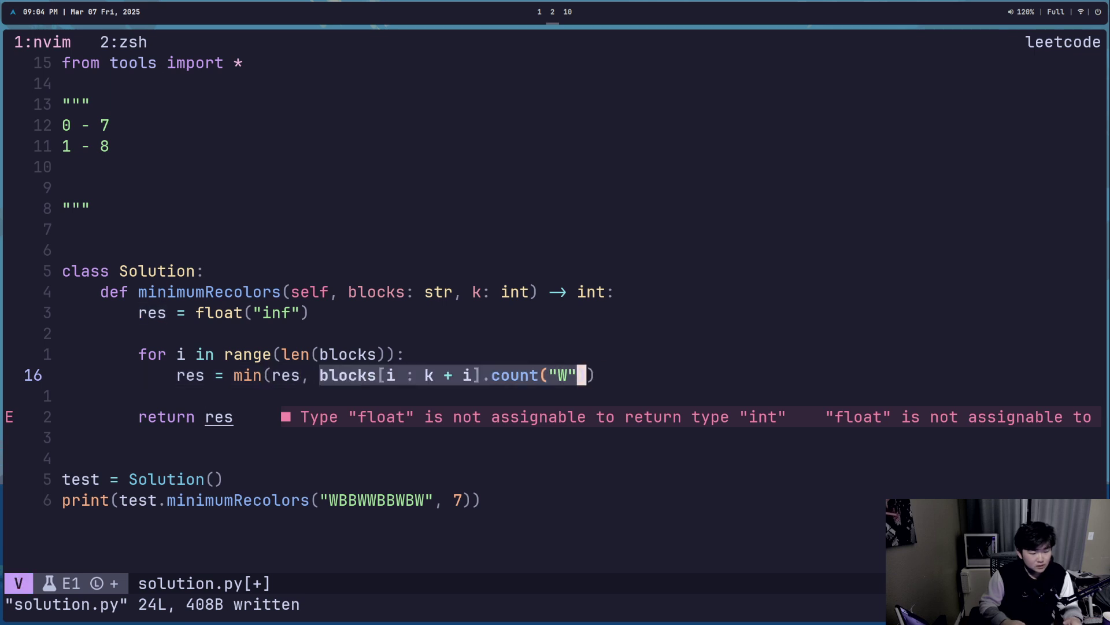
key(d)
- Add the line sub_list = blocks[i : k + i] above the min update
key(shift+o)
text(if)
key(Escape)
key(shift+o)
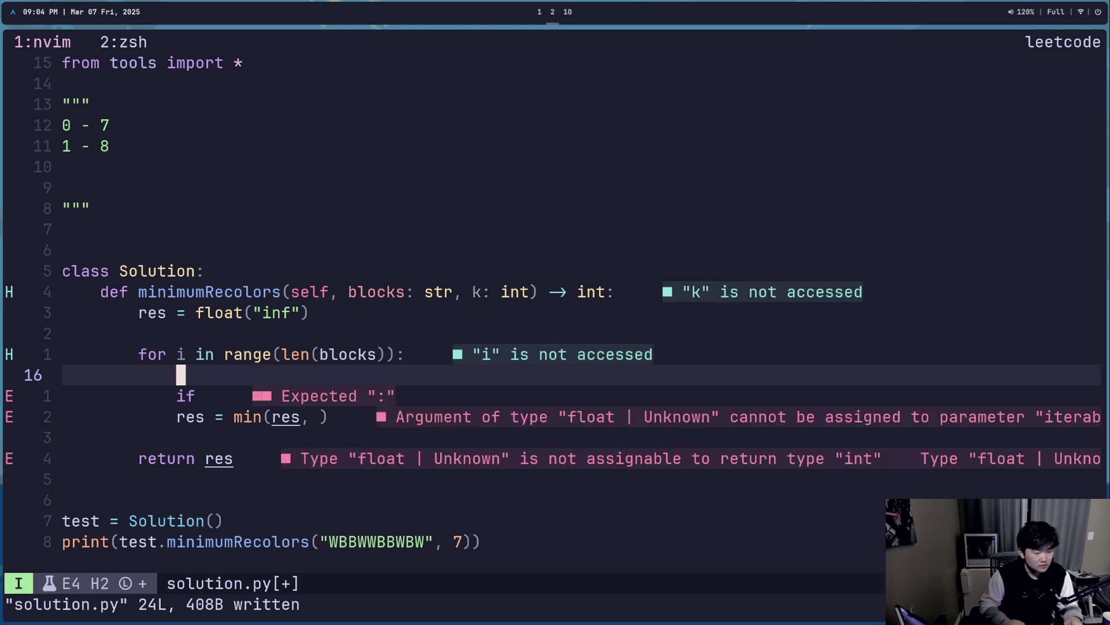
text(sub)
key(super+2)
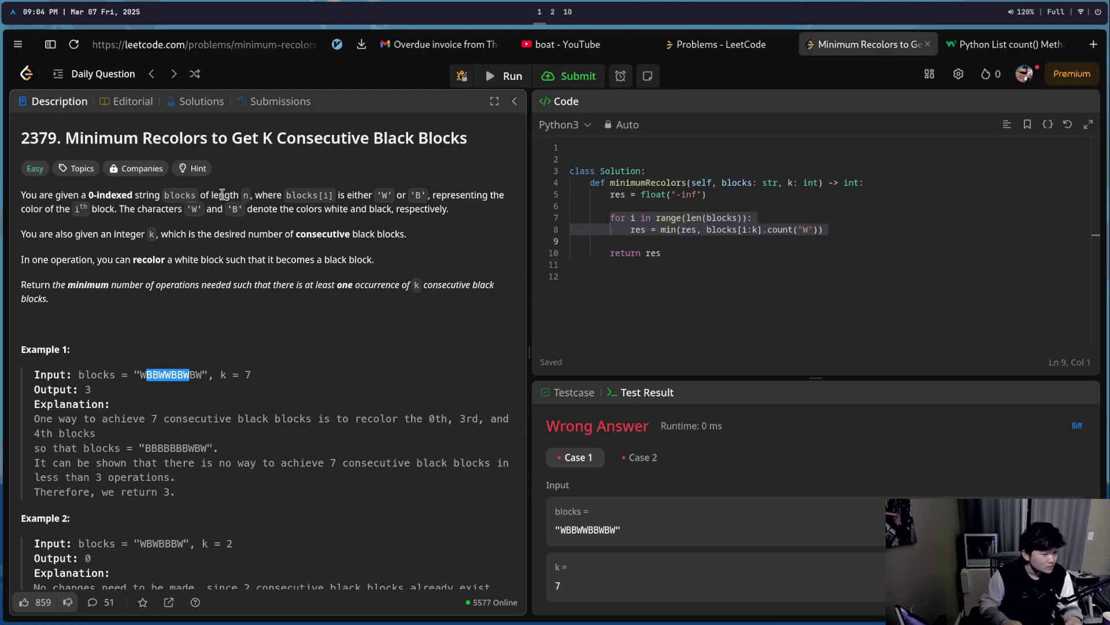
key(super+1)
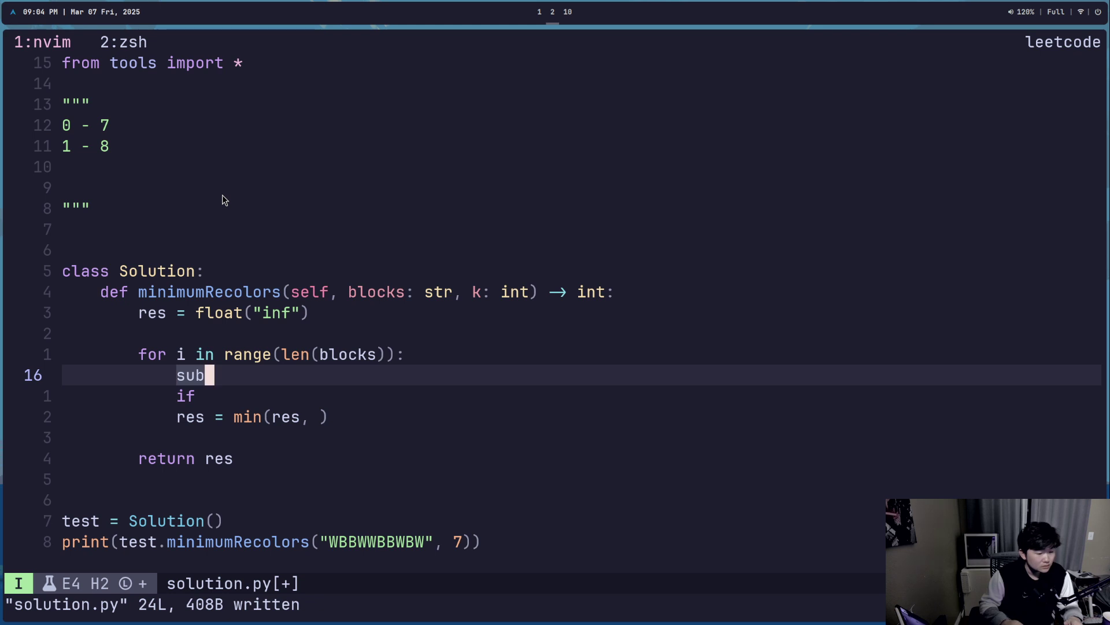
text(_l)
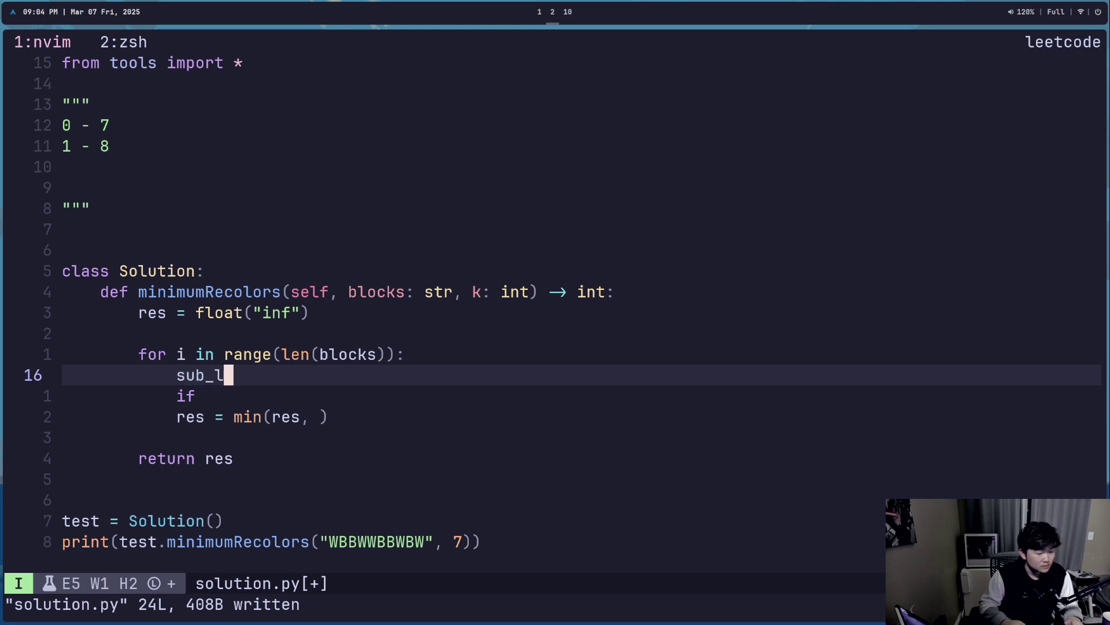
text(ist )
text(blocks[i : k + i].count("R"))
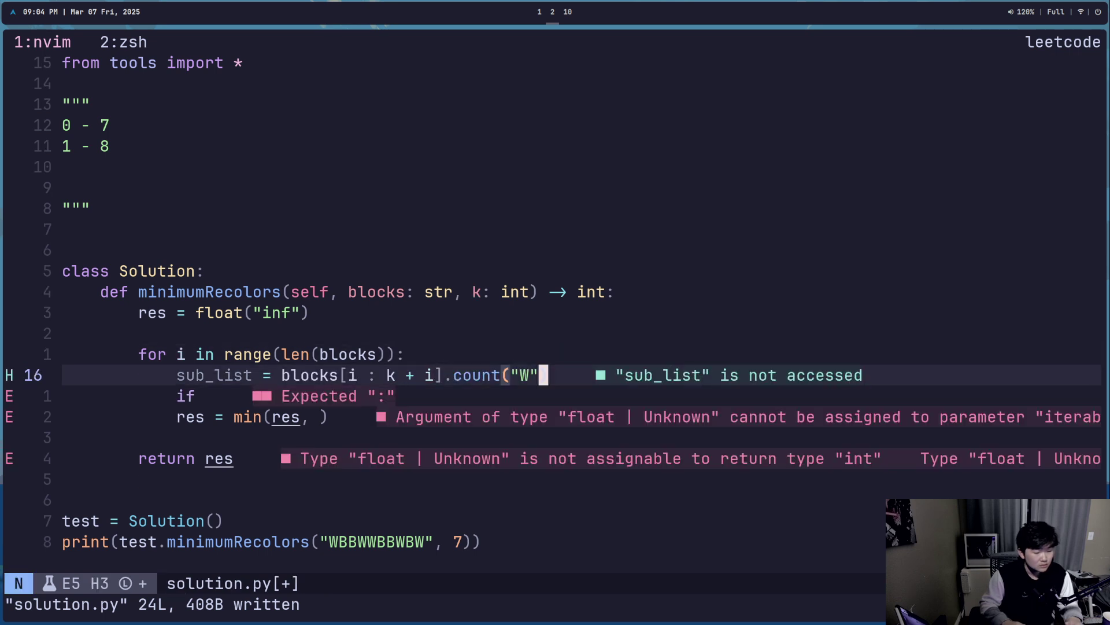
key(ctrl+w)
text(c)
key(BackSpace)
key(BackSpace)
key(Escape)
text(:w)
key(Return)
- Add the condition if len(sub_list) == k: and indent the min update under it
key(j)
key(O)
key(Escape)
text(j)
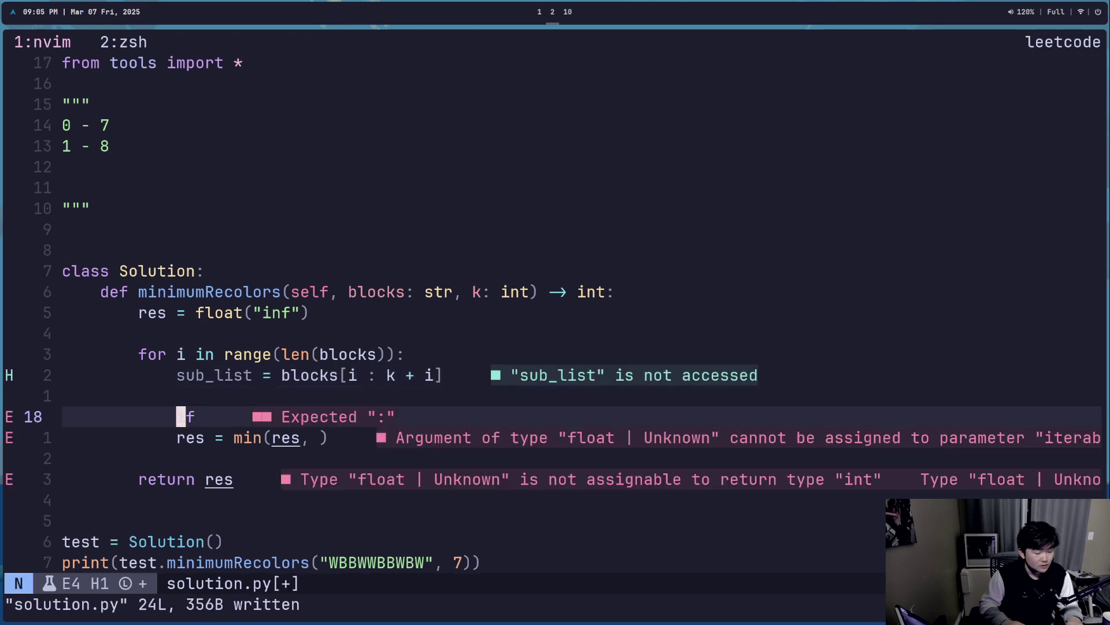
text(A len)
key(ctrl+w)
key(BackSpace)
text(len(sub_list) ==)
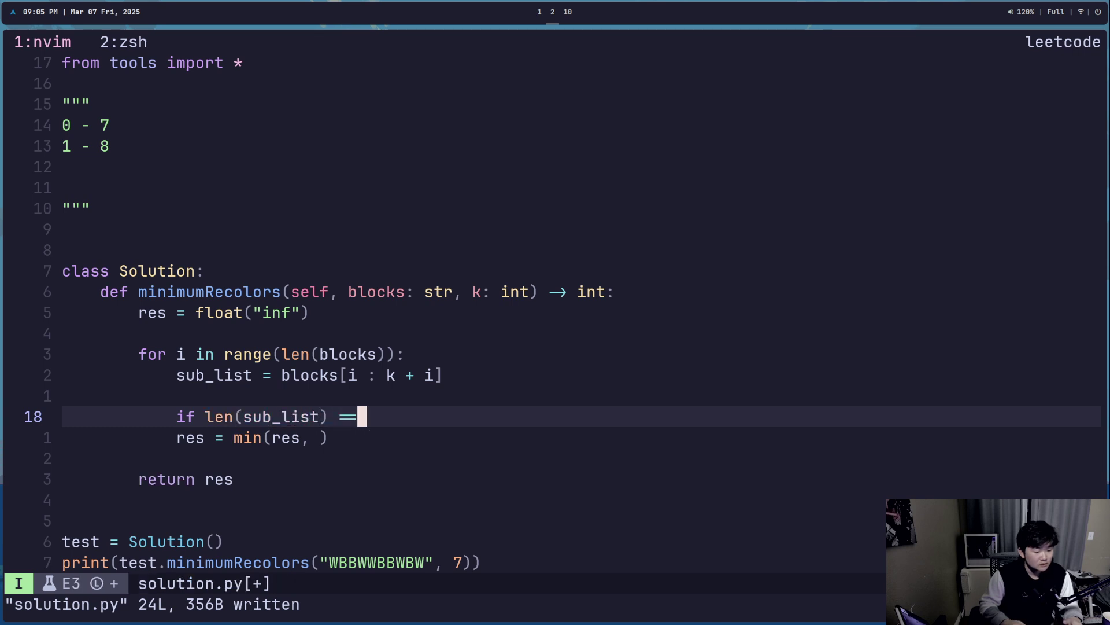
key(Escape)
key(j)
key(greater)
key(greater)
key(k)
key(j)
key(dollar)
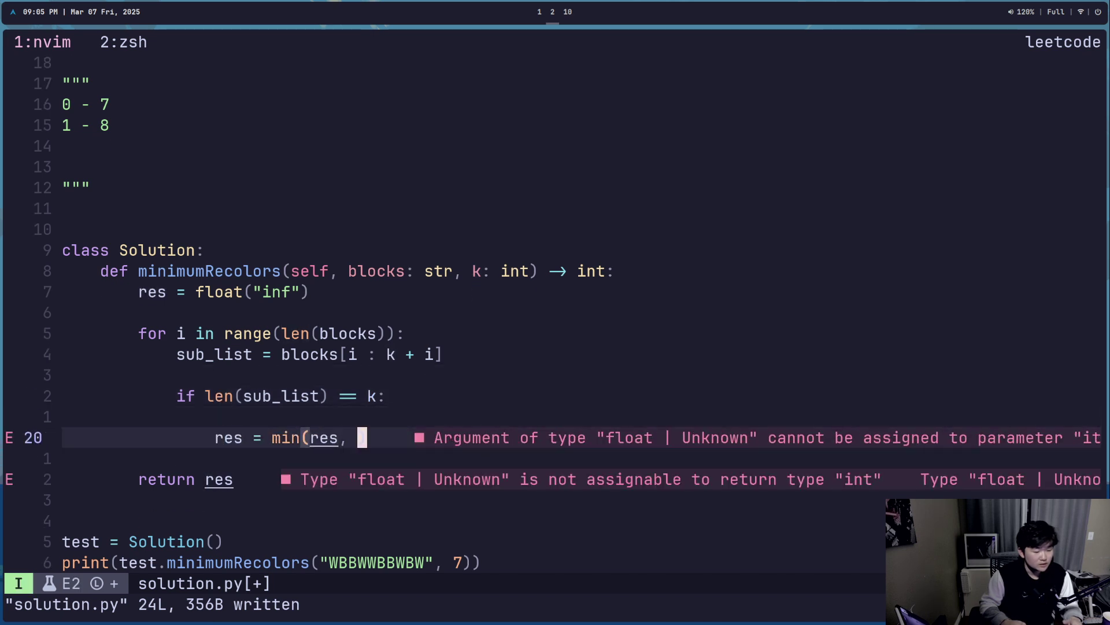
text(sub_list.count("")
- Fix the line to res = min(res, sub_list.count("W")), indent it inside the condition, and save
key(BackSpace)
key(BackSpace)
key(BackSpace)
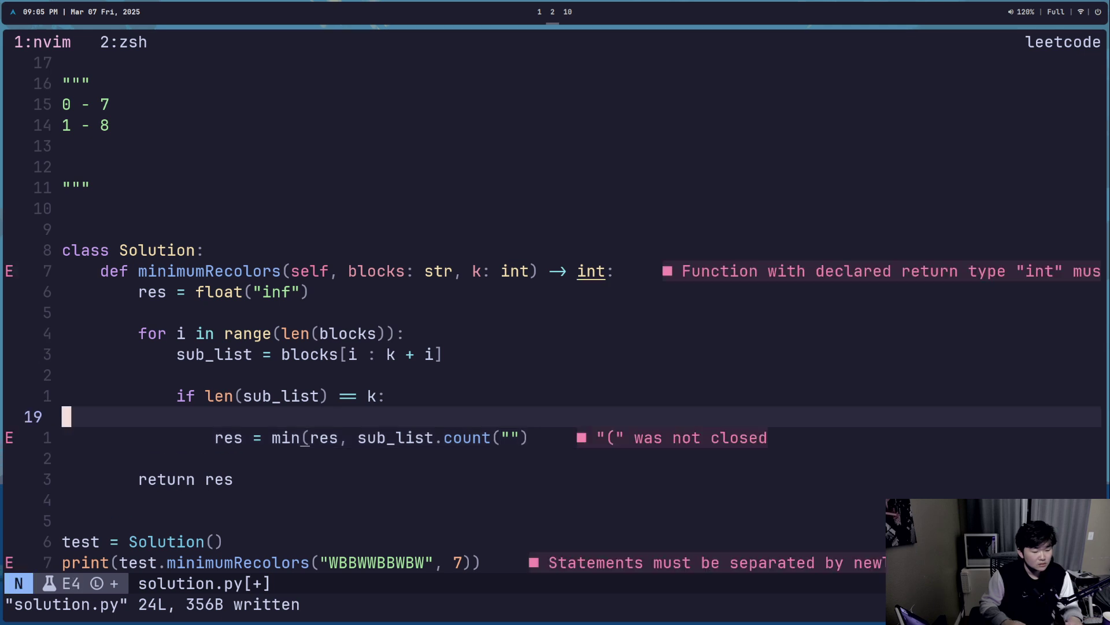
text("w)
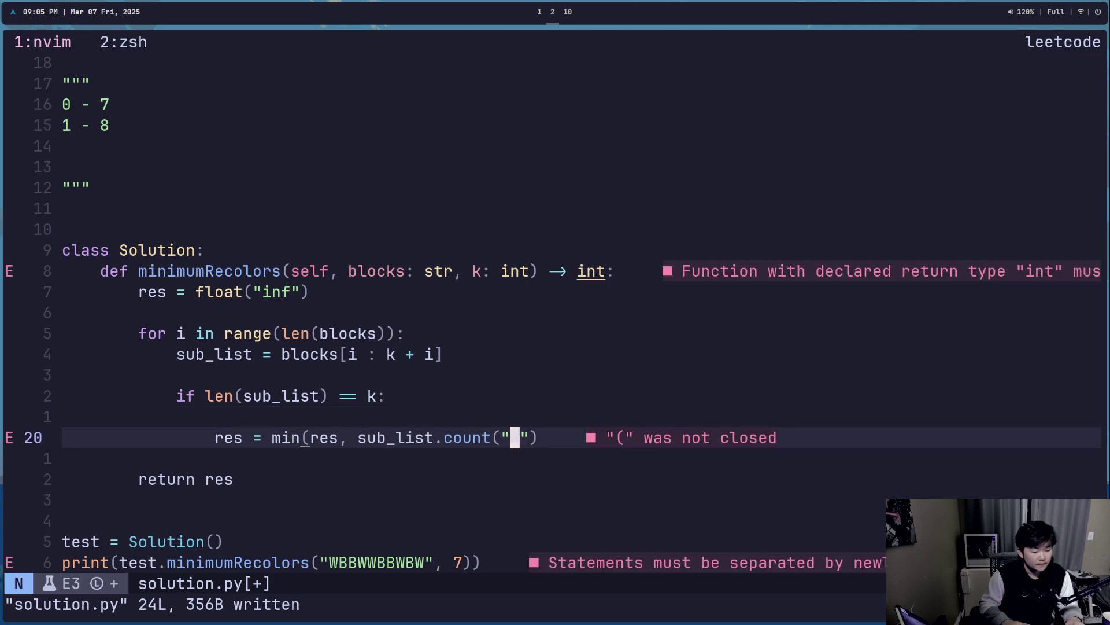
text(")
key(Escape)
text(ap)
key(BackSpace)
text())
key(Escape)
key(k)
key(J)
key(greater)
key(greater)
key(period)
key(period)
text(:w)
key(Return)
- Review the function body, touch up the return line, and save
key(j)
key(j)
key(j)
key(j)
key(j)
key(k)
key(k)
key(k)
key(k)
key(k)
text(k)
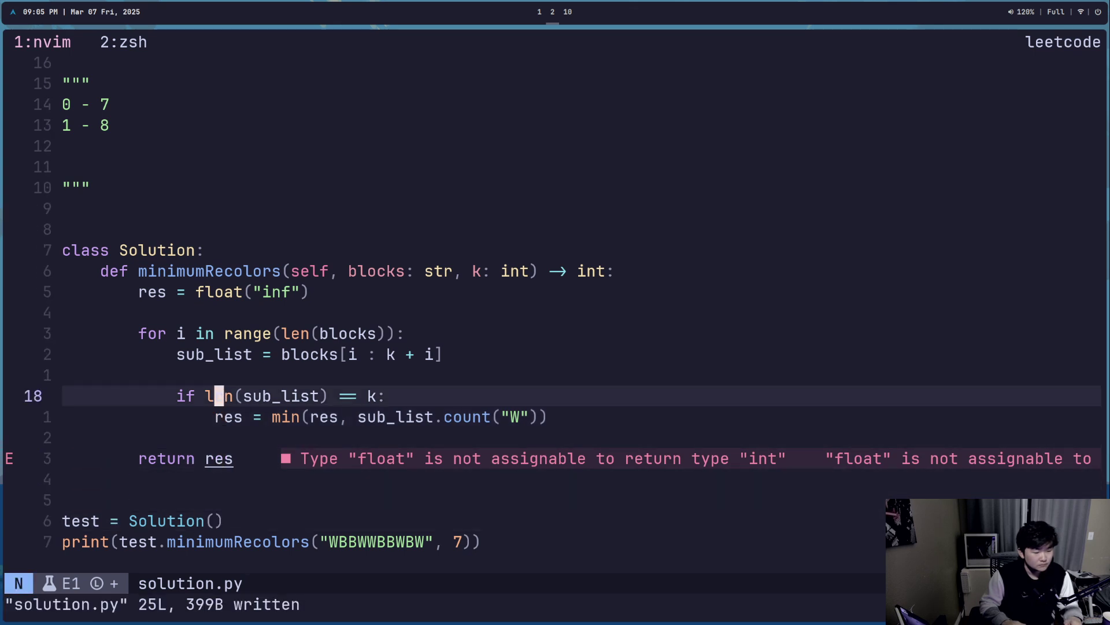
text(w:w)
key(Return)
key(j)
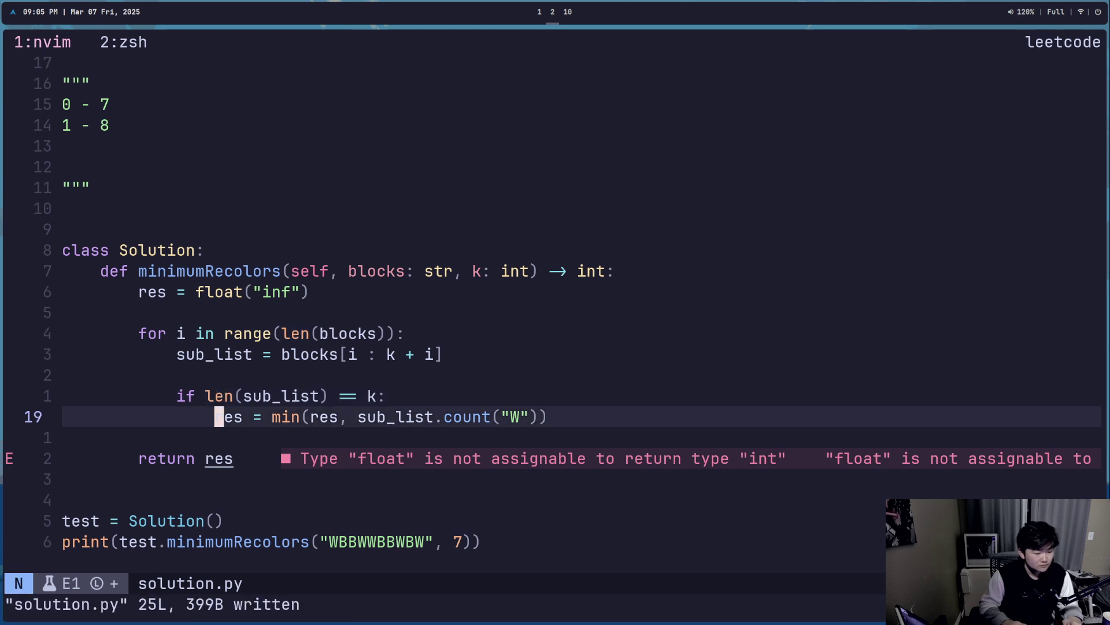
key(j)
key(j)
key(w)
key(a)
key(BackSpace)
text(s)
key(Escape)
text(:w)
key(Return)
key(j)
key(j)
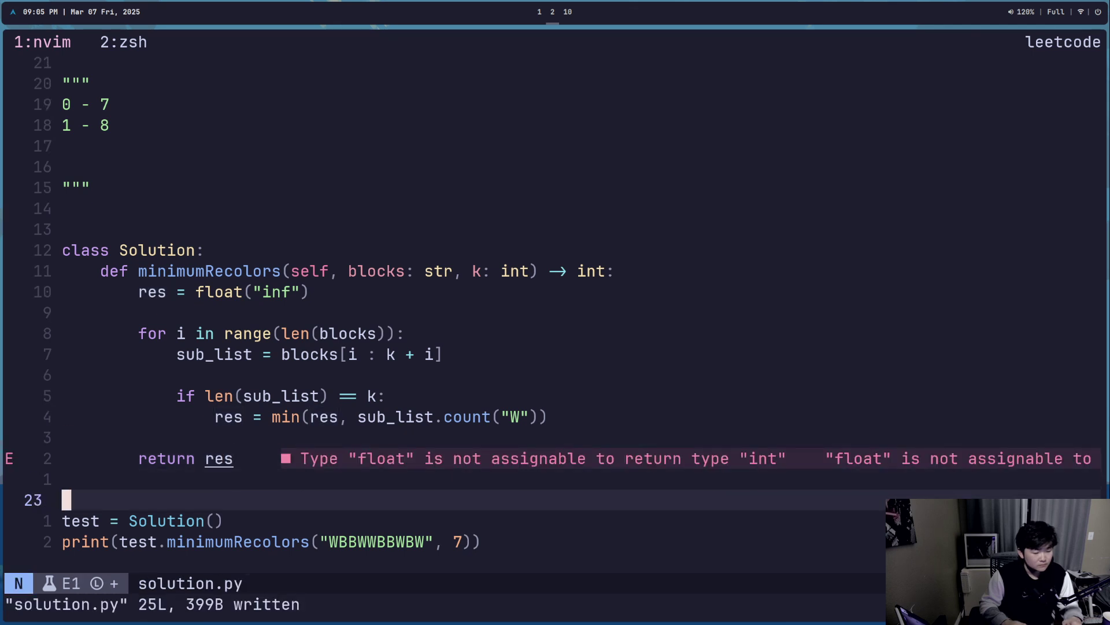
- Rerun python3 solution.py in the zsh terminal, which now prints 3
key(k)
key(ctrl+b)
key(2)
key(Up)
key(Return)
key(super+1)
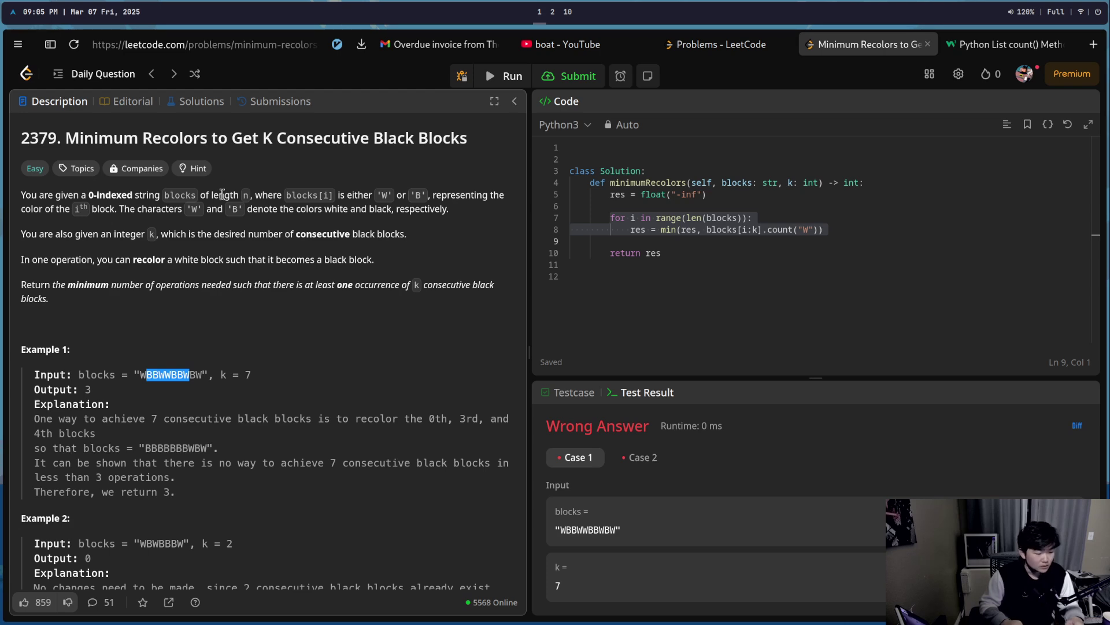
- Yank the twelve-line Solution class from solution.py in Neovim
key(super+2)
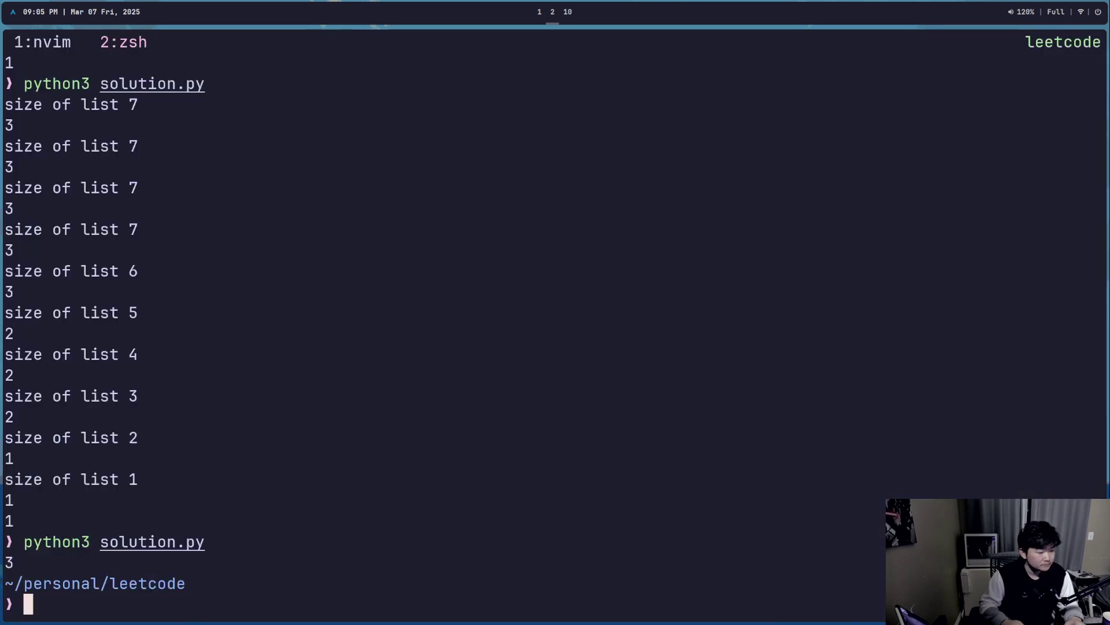
key(ctrl+b)
key(1)
key(k)
key(k)
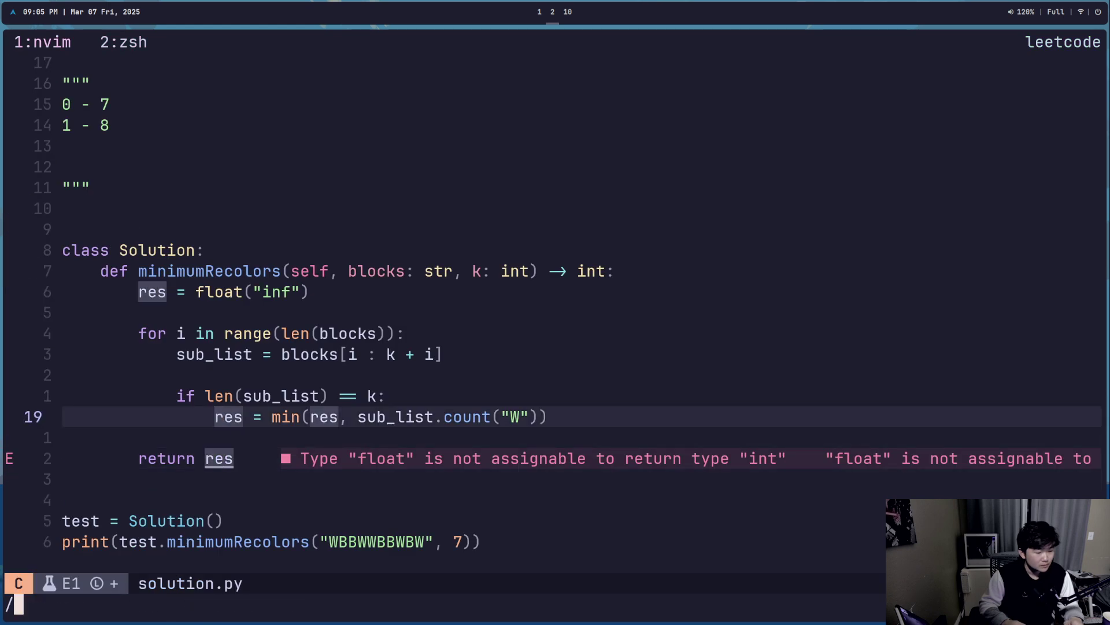
text(/print)
key(Return)
key(k)
key(k)
key(k)
key(j)
key(shift+v)
key(k)
key(k)
key(k)
key(k)
key(y)
- Clear the old failing solution from the LeetCode code editor
key(super+1)
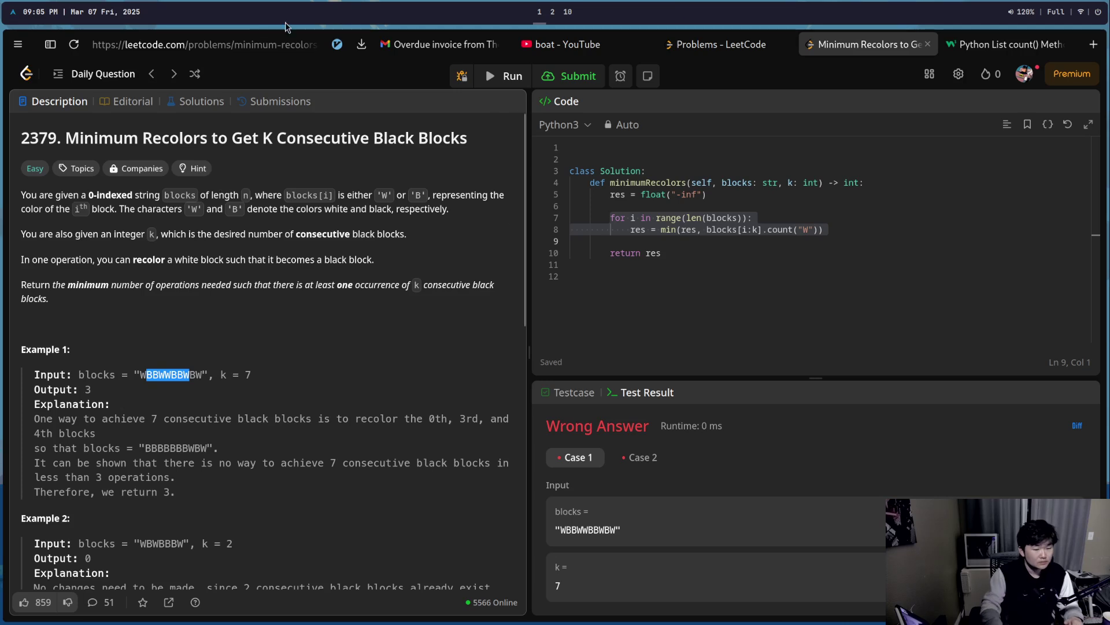
key(ctrl+a)
key(BackSpace)
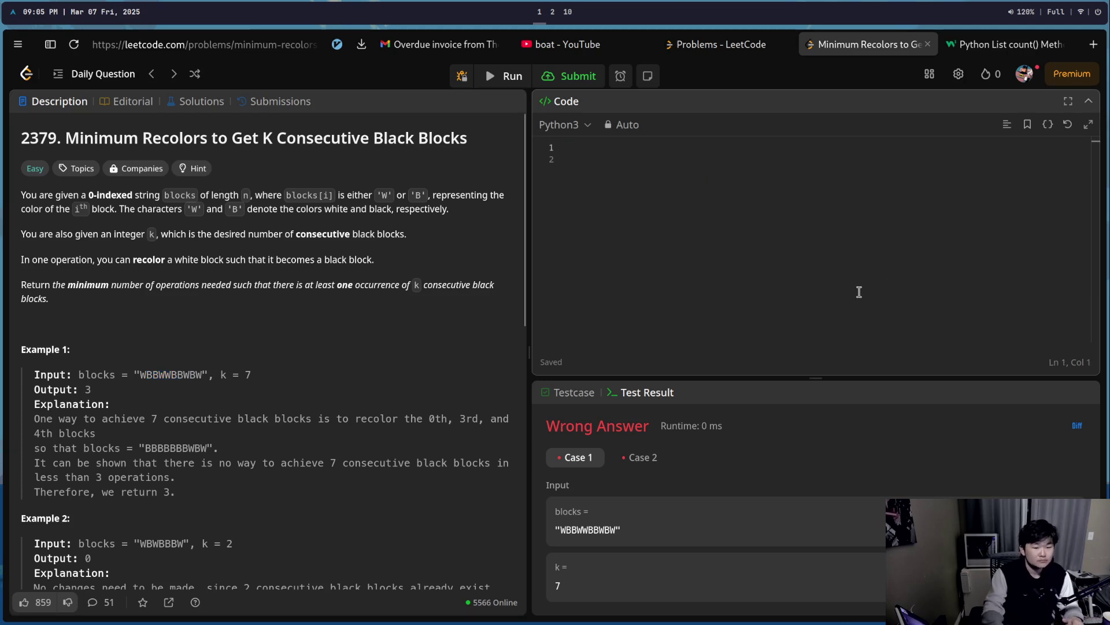
- Paste the sub_list Solution class into LeetCode, submit it, and dismiss the challenge popup
text(class Solution:     def minimumRecolors(self, blocks: str, k: int) -> int:         res = float("inf")          for i in range(len(blocks)):             sub_list = blocks[i : k + i]              if len(sub_list) == k:                 res = min(res, sub_list.count("W"))          return res)
click(571, 75)
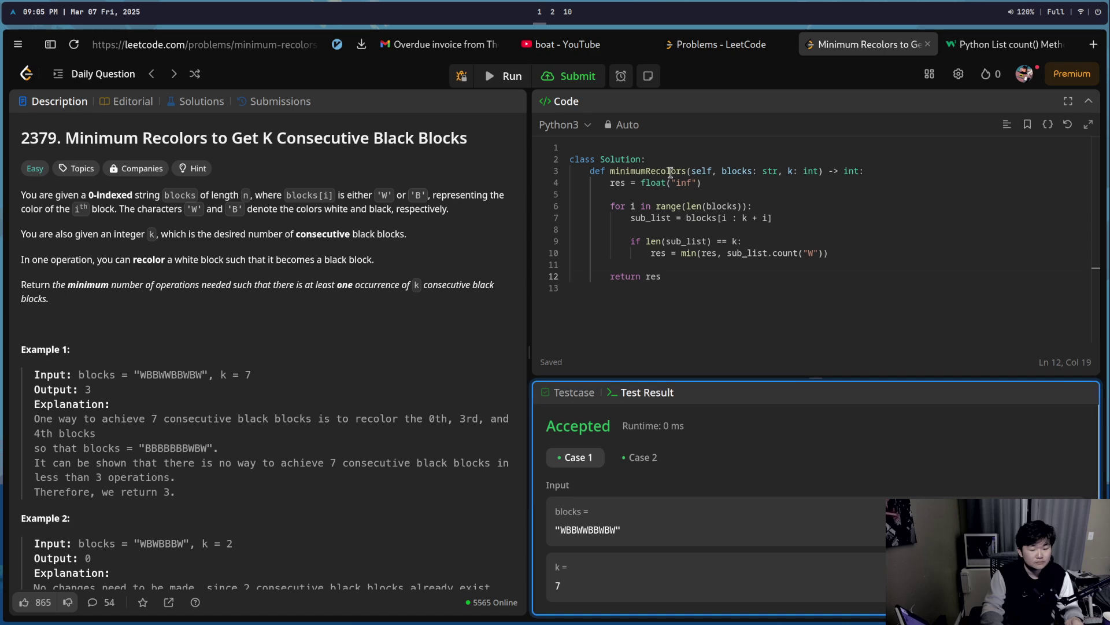
scroll(236, 489, down, 8)
scroll(322, 520, up, 8)
scroll(339, 529, down, 6)
scroll(338, 529, up, 2)
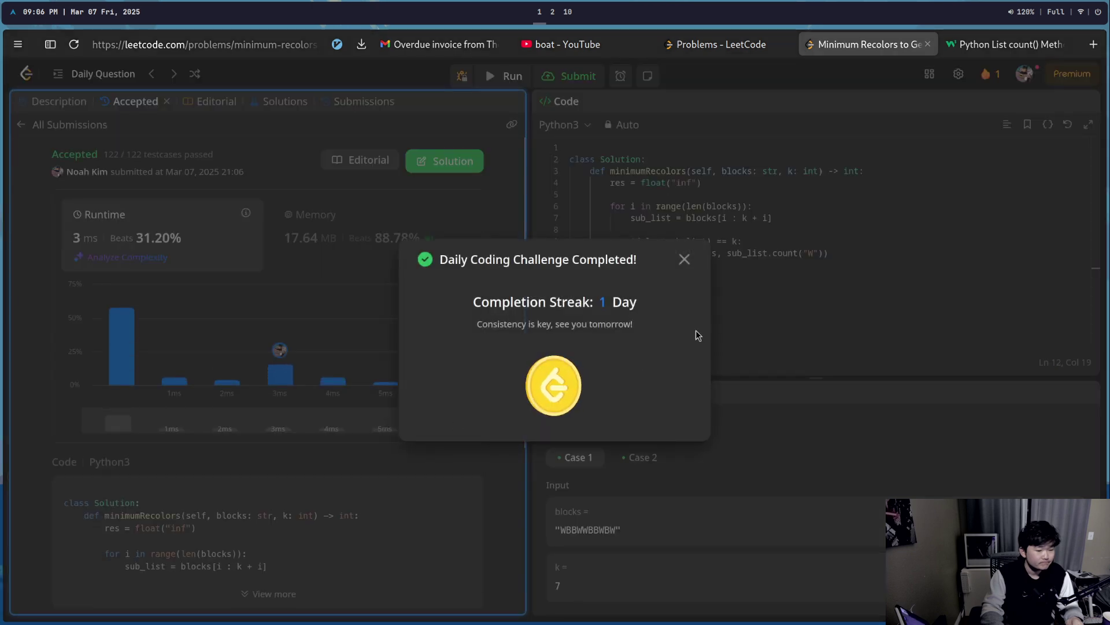
click(685, 259)
scroll(447, 522, down, 5)
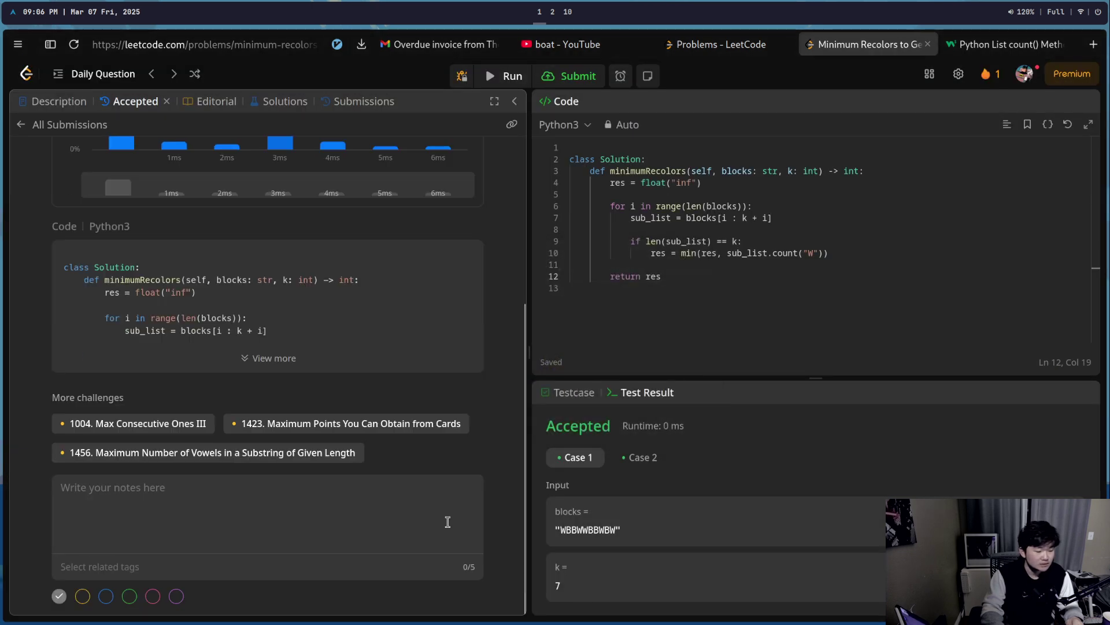
- Expand the accepted code and highlight the slicing, length-check and count("W") lines
click(270, 357)
drag(125, 331, 244, 352)
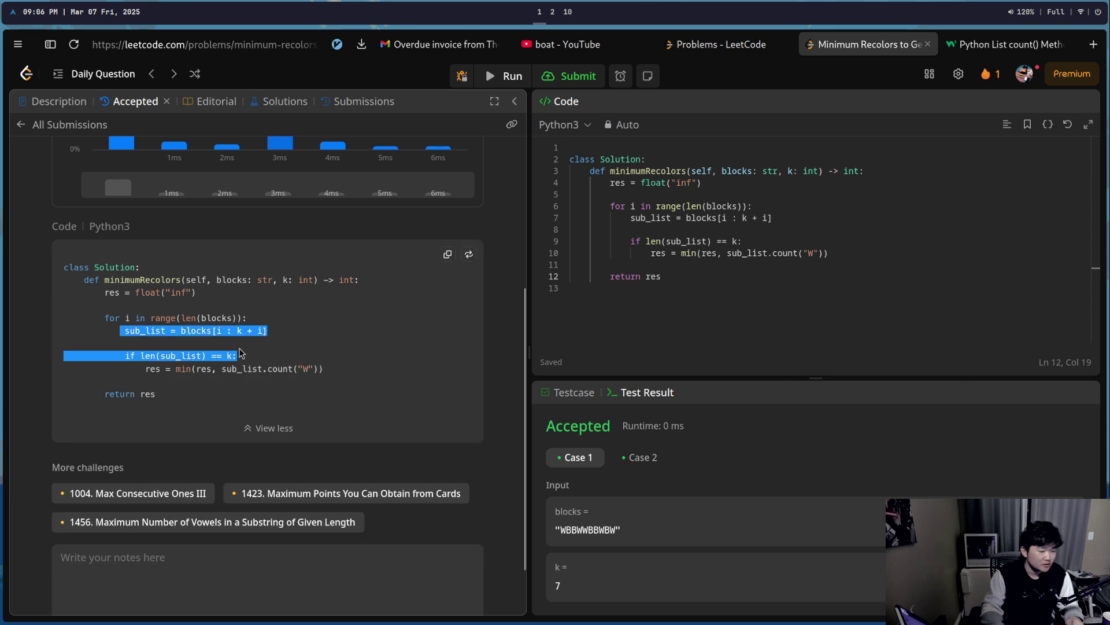
click(295, 336)
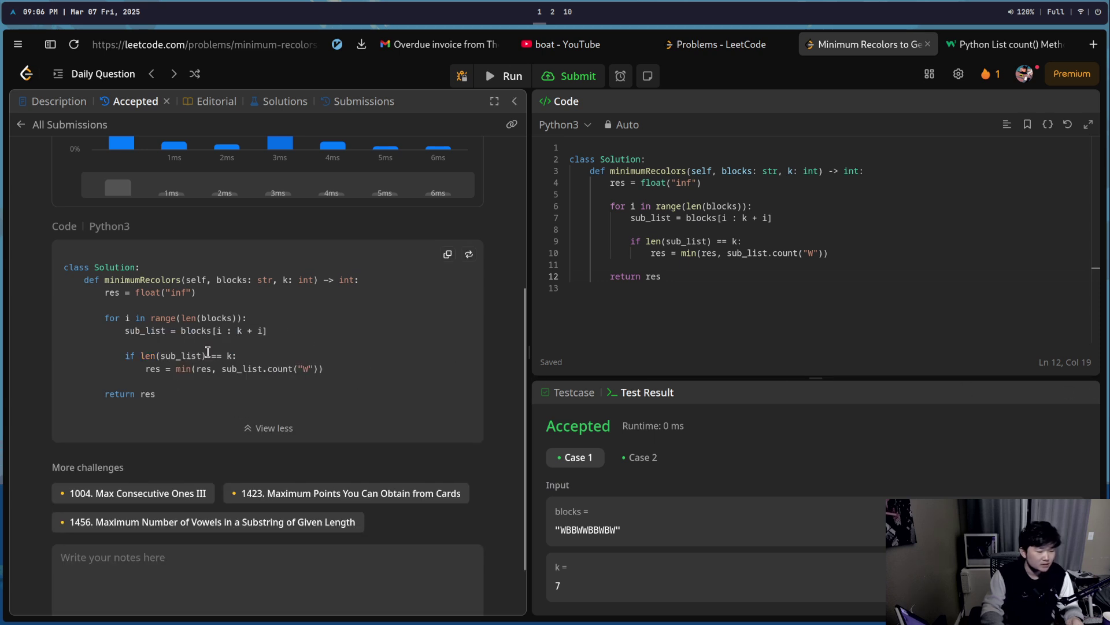
drag(267, 368, 308, 368)
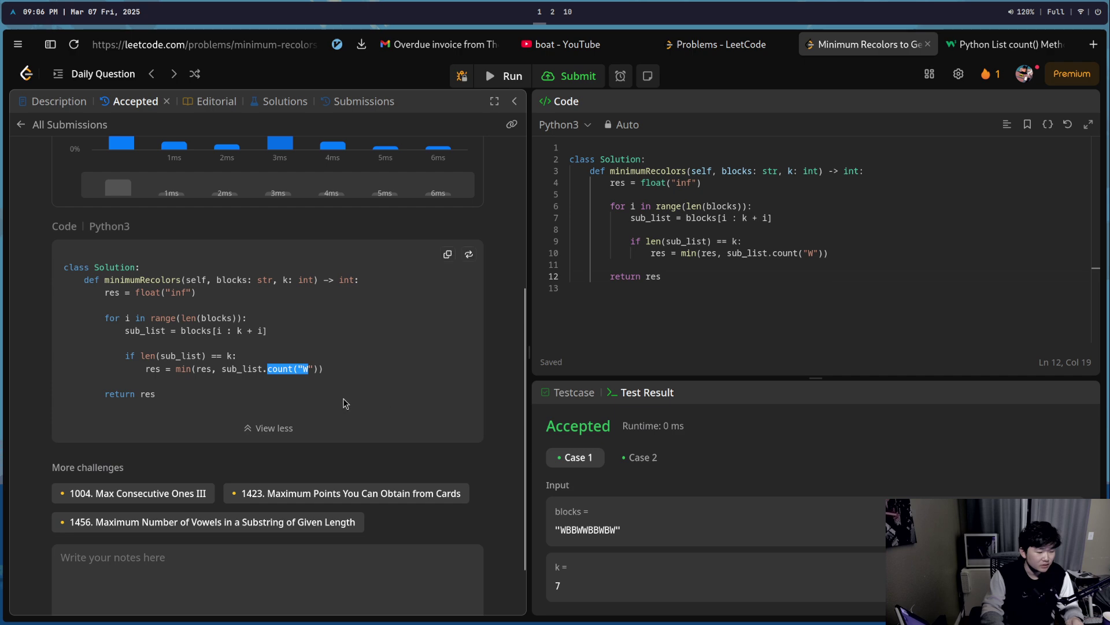
drag(85, 315, 269, 334)
click(312, 352)
scroll(376, 443, up, 3)
scroll(407, 477, up, 2)
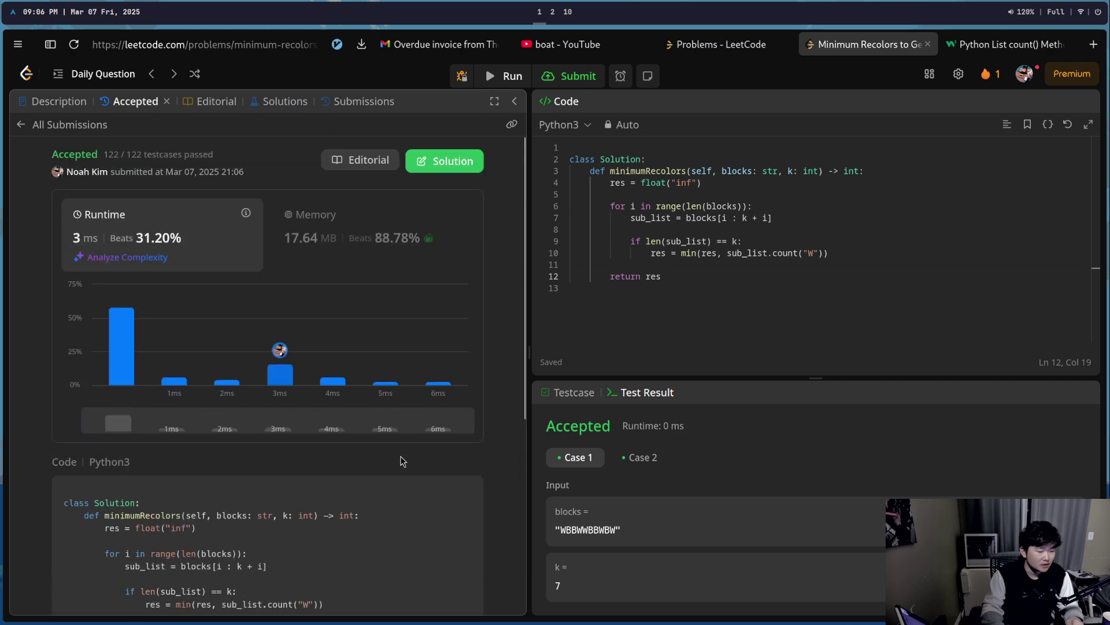
scroll(395, 498, down, 7)
scroll(396, 499, up, 5)
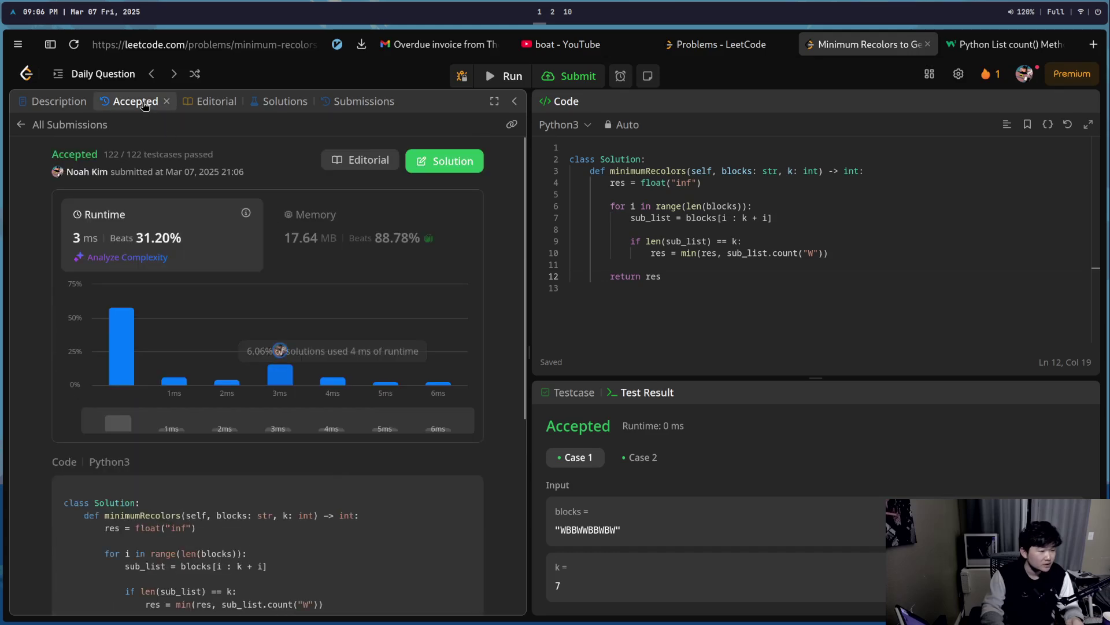
- View the 2379 editorial in Python3, expand two comment snippets, and close the count() reference
click(216, 101)
scroll(285, 376, down, 8)
scroll(331, 480, down, 8)
scroll(333, 480, down, 8)
scroll(333, 469, up, 4)
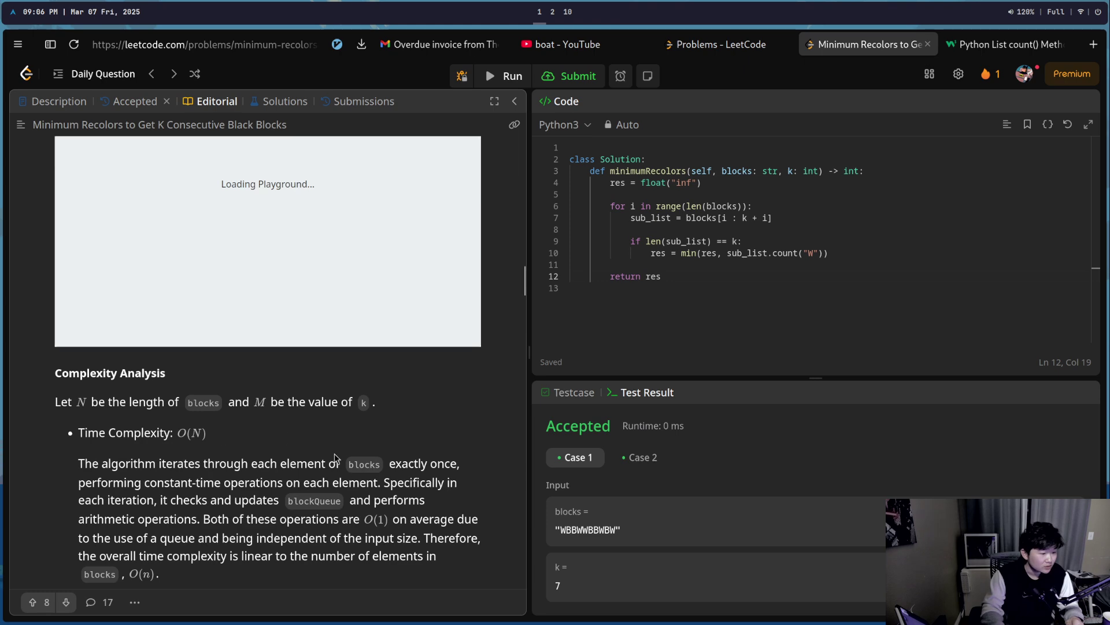
scroll(356, 464, up, 4)
scroll(381, 468, up, 2)
scroll(339, 469, down, 2)
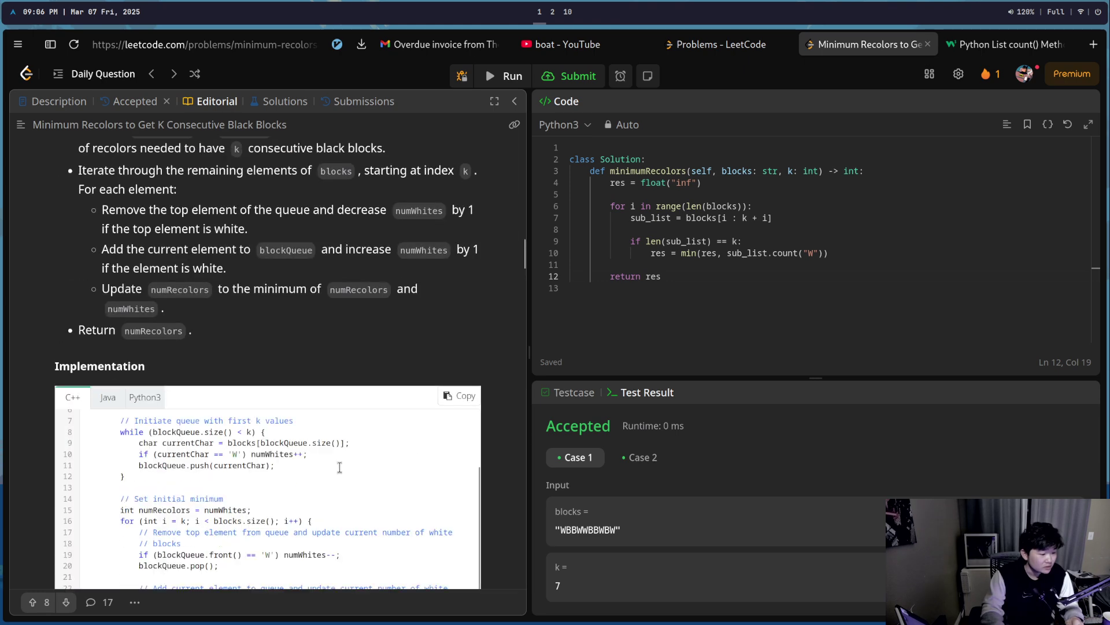
click(145, 398)
scroll(297, 373, down, 5)
scroll(297, 373, up, 4)
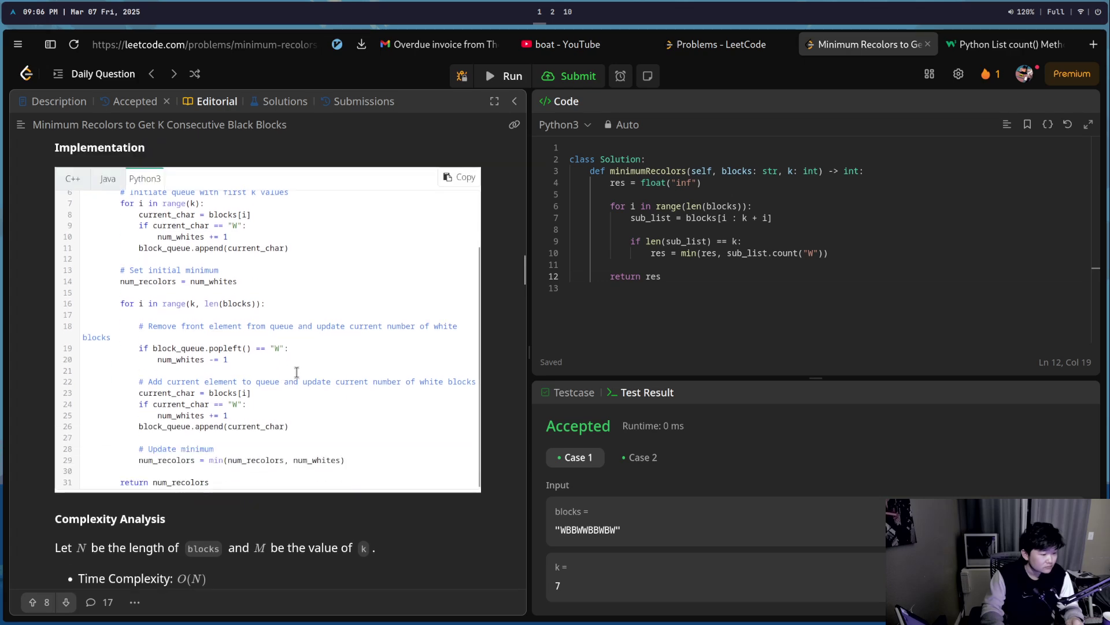
scroll(300, 373, up, 3)
scroll(380, 408, down, 3)
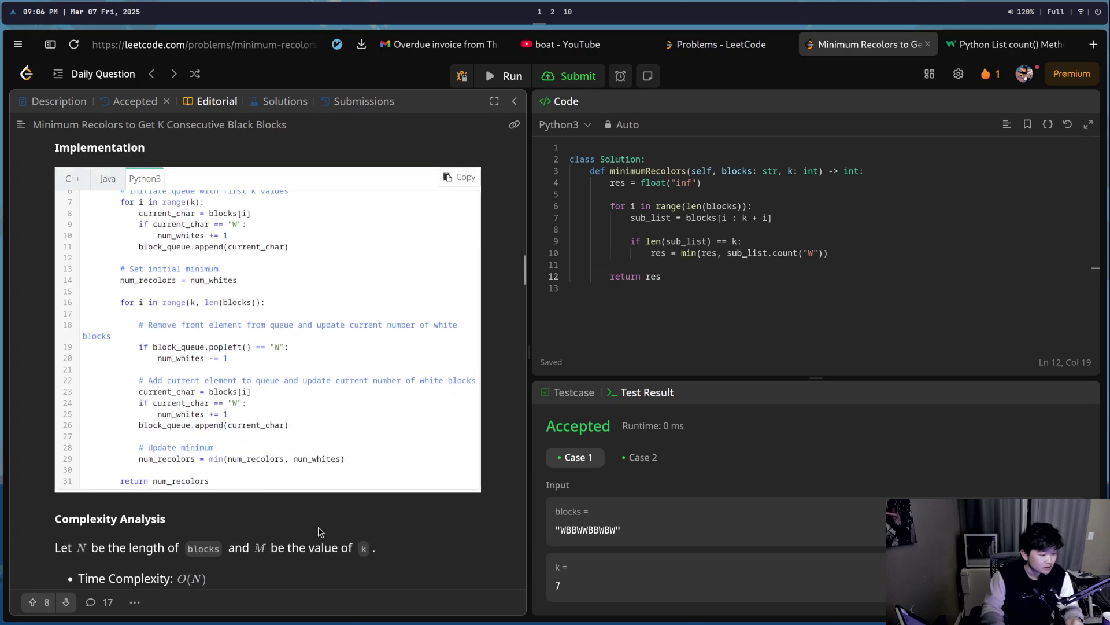
scroll(383, 391, down, 5)
scroll(381, 391, down, 5)
scroll(382, 390, down, 4)
scroll(419, 478, down, 1)
scroll(419, 478, down, 2)
scroll(348, 373, down, 6)
scroll(347, 373, up, 2)
scroll(308, 387, up, 3)
scroll(308, 386, down, 1)
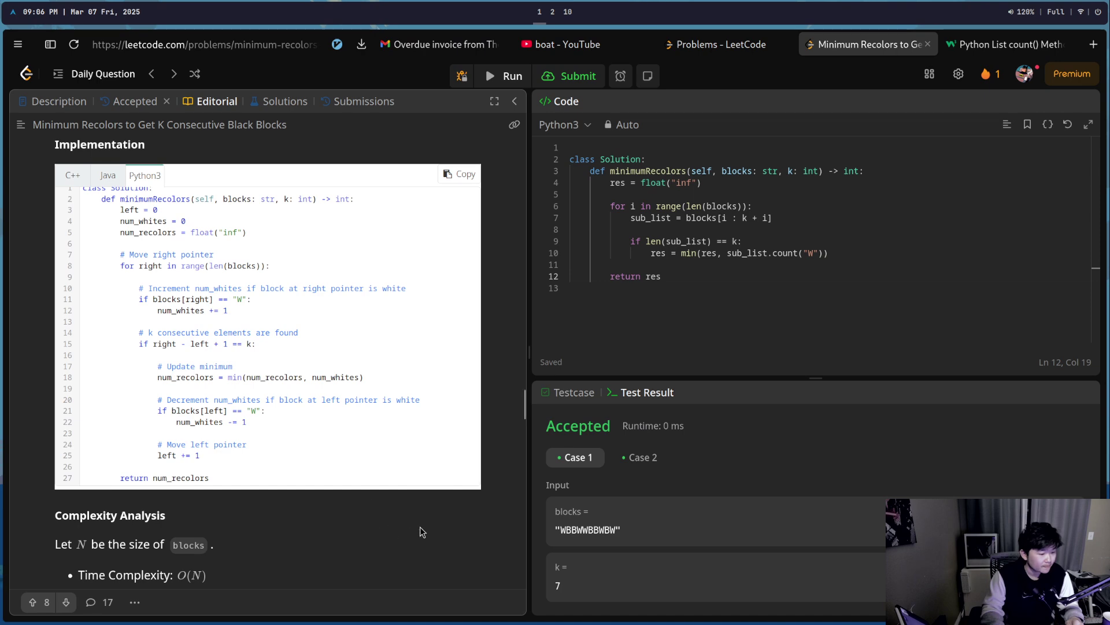
scroll(348, 408, down, 5)
scroll(347, 407, down, 5)
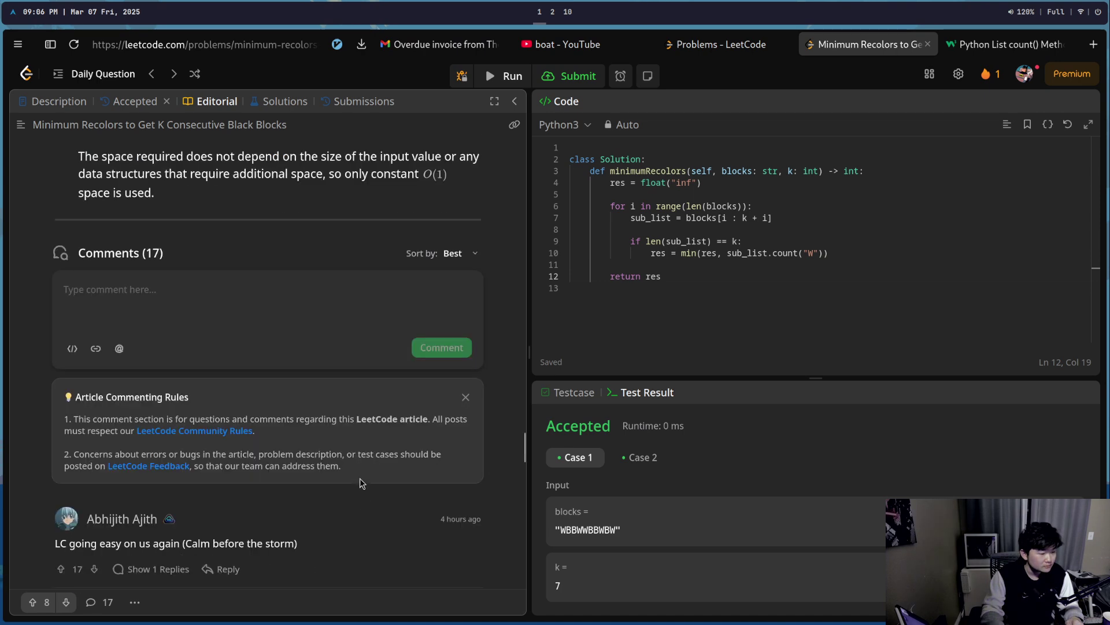
scroll(359, 477, down, 4)
scroll(356, 469, down, 1)
scroll(348, 459, down, 3)
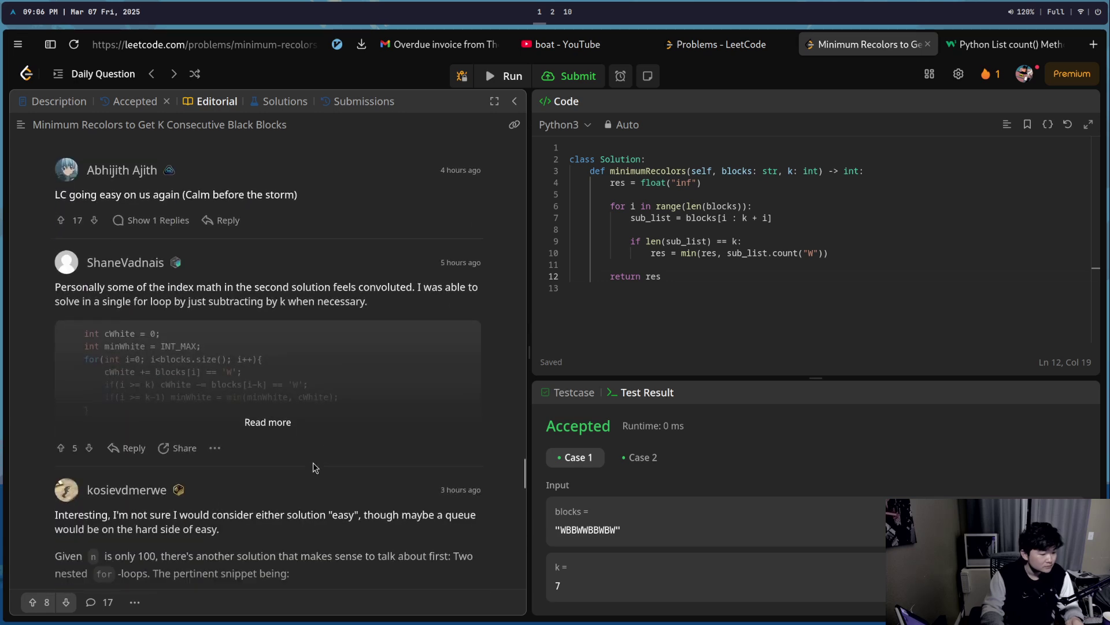
click(269, 404)
scroll(347, 459, down, 5)
scroll(389, 491, up, 5)
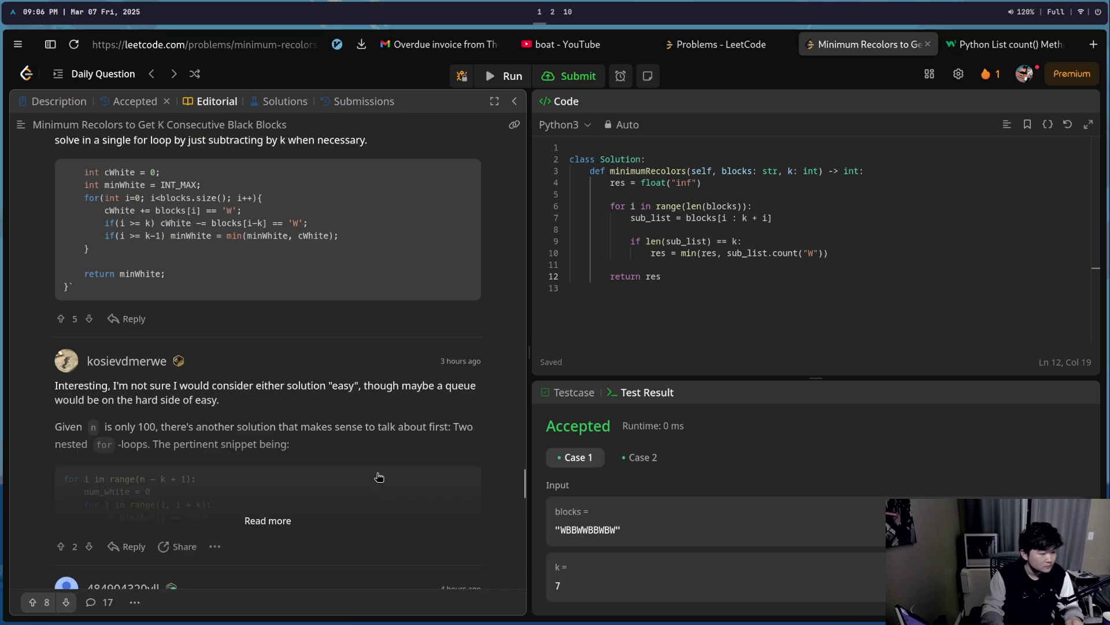
scroll(379, 476, down, 2)
scroll(379, 472, down, 2)
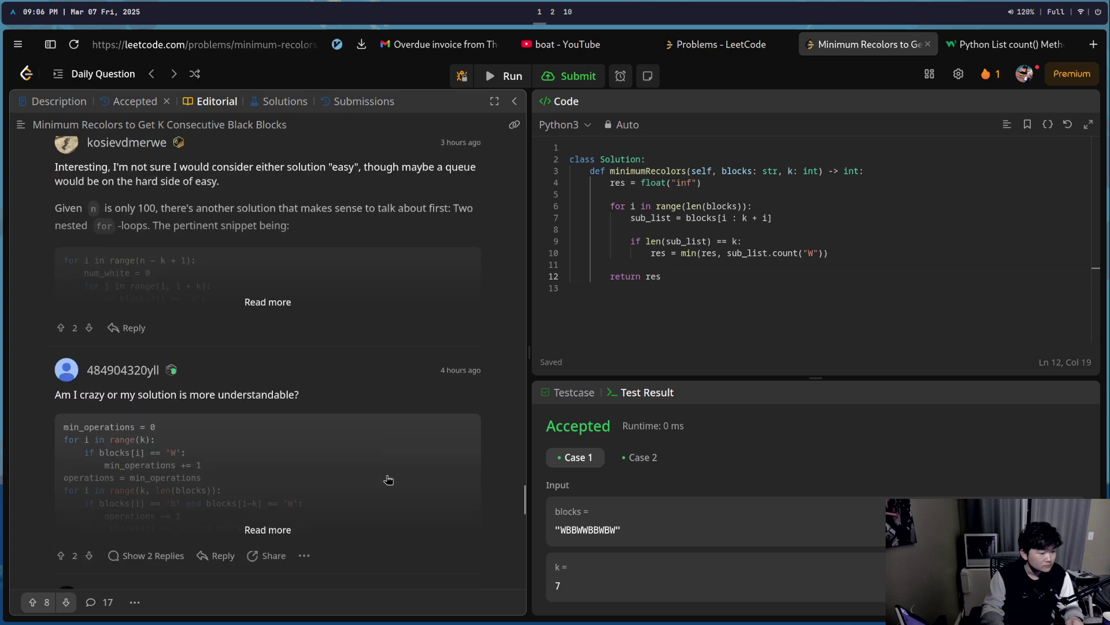
click(290, 315)
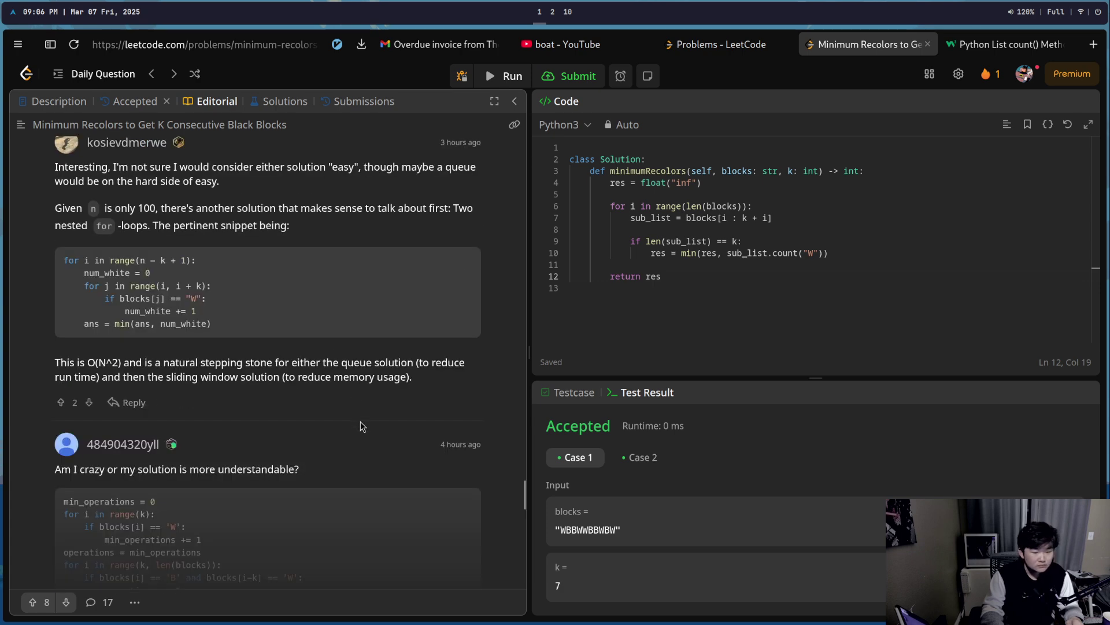
mouse_move(267, 260)
scroll(402, 405, down, 5)
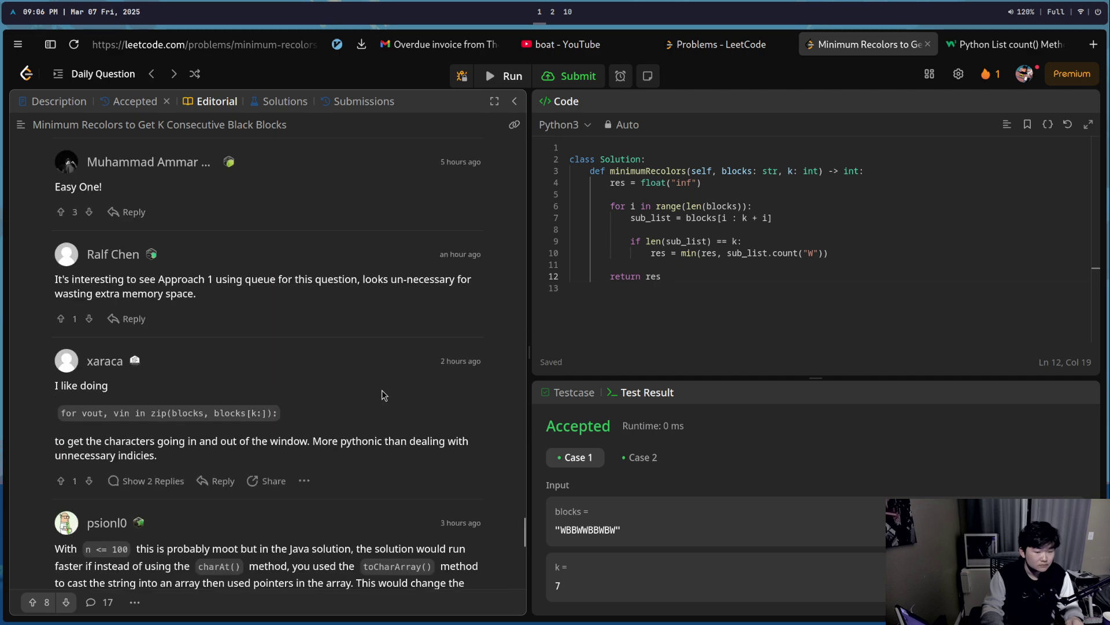
scroll(177, 386, down, 5)
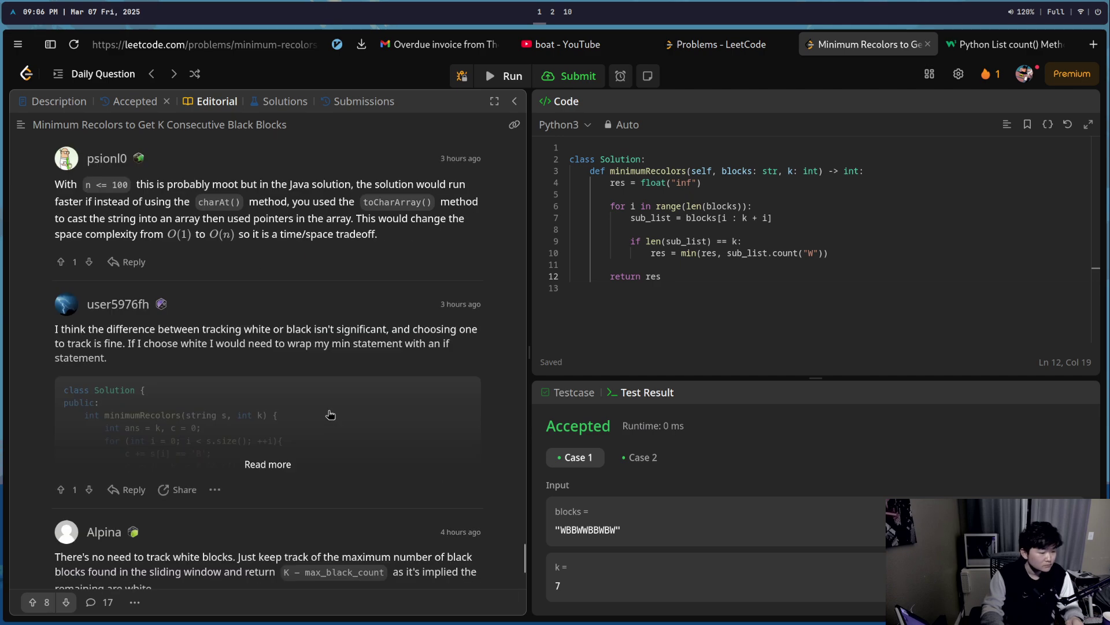
scroll(321, 417, up, 5)
scroll(347, 365, up, 8)
scroll(379, 325, up, 10)
scroll(379, 325, up, 10)
scroll(378, 325, up, 8)
click(1006, 44)
click(876, 44)
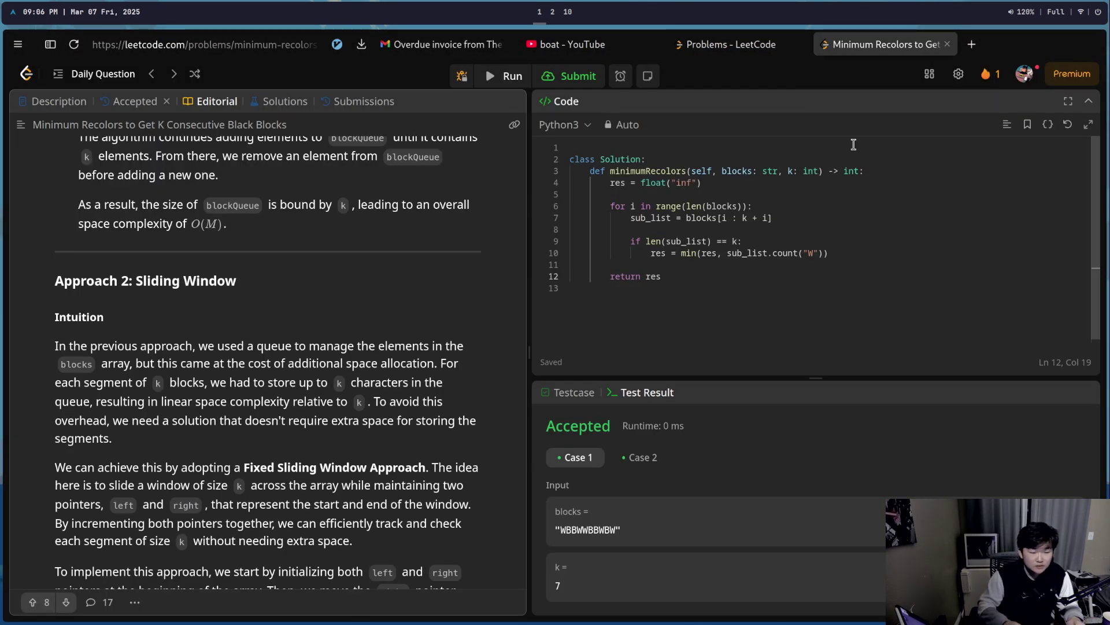
- Check the OBS workspace, then close the LeetCode problems list and Minimum Recolors tabs
key(super+2)
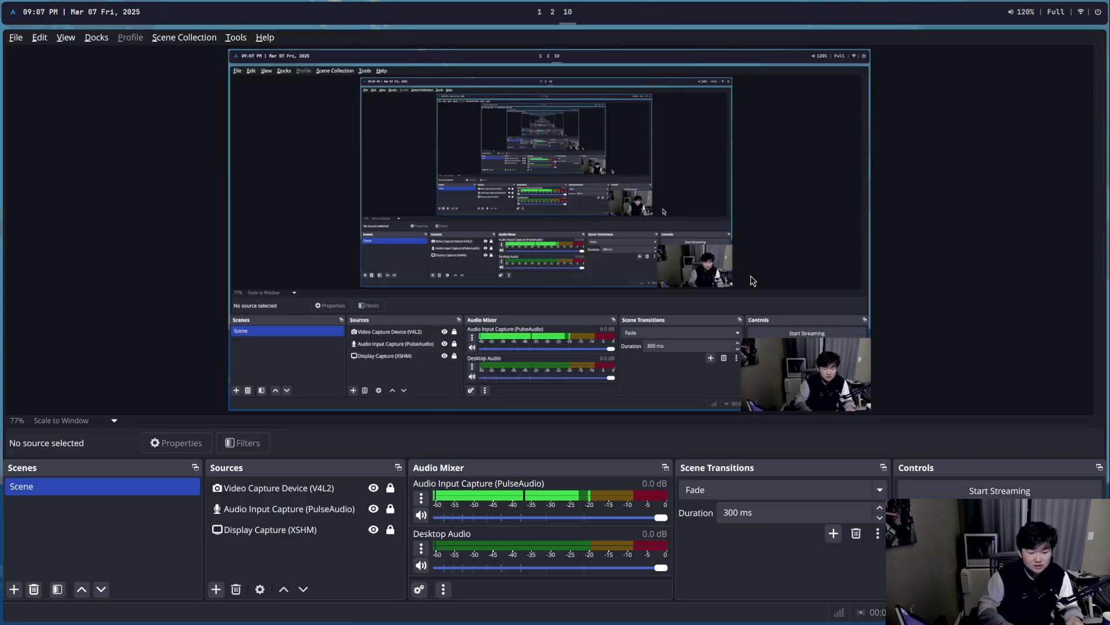
key(super+1)
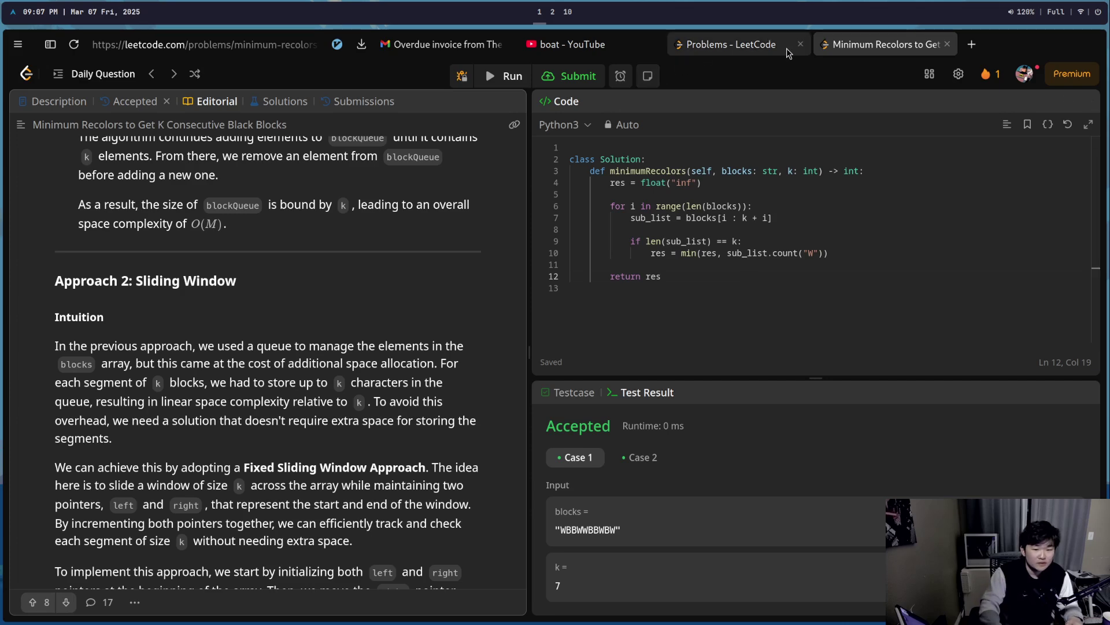
click(800, 45)
click(799, 44)
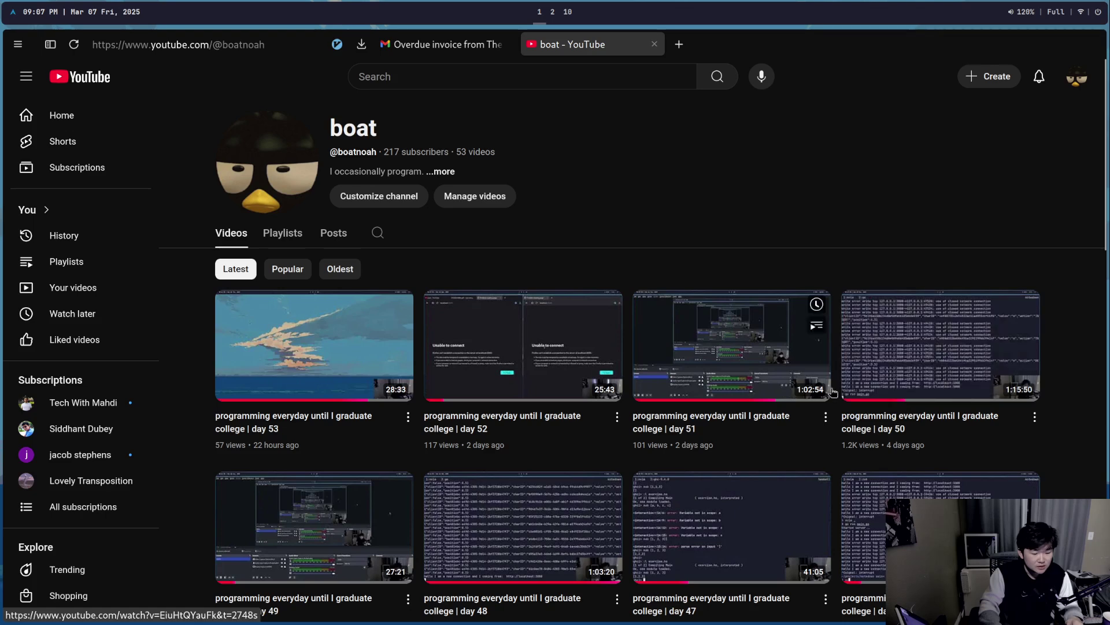
scroll(937, 347, down, 5)
scroll(1026, 484, up, 5)
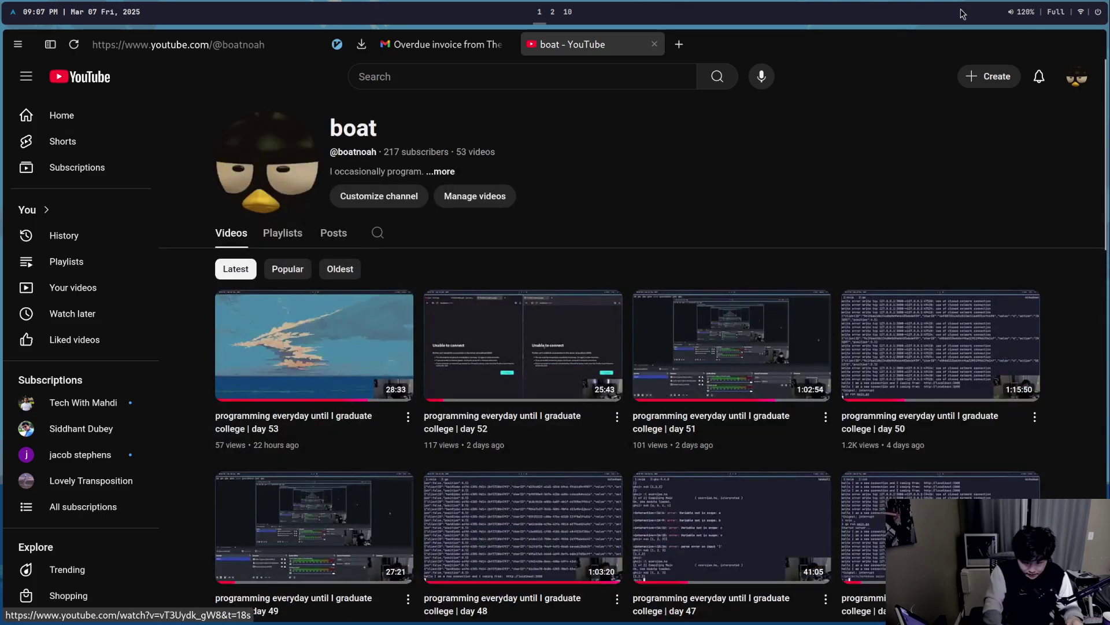